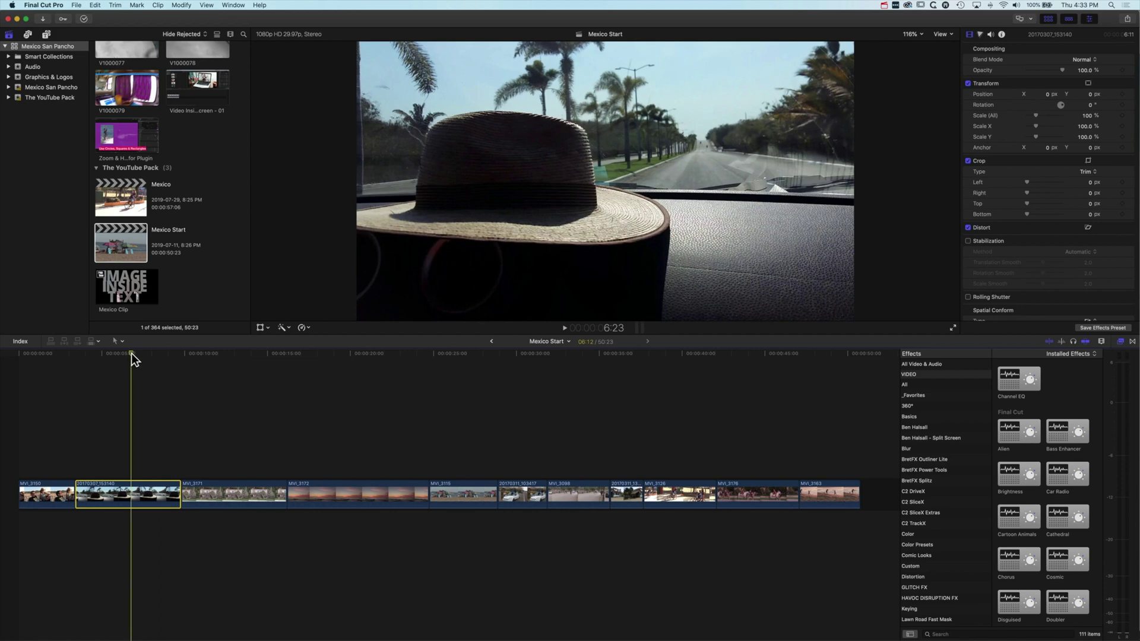
# Restore the Default workspace and move the playhead to 5:23 in the second timeline clip.
pyautogui.press('Up')
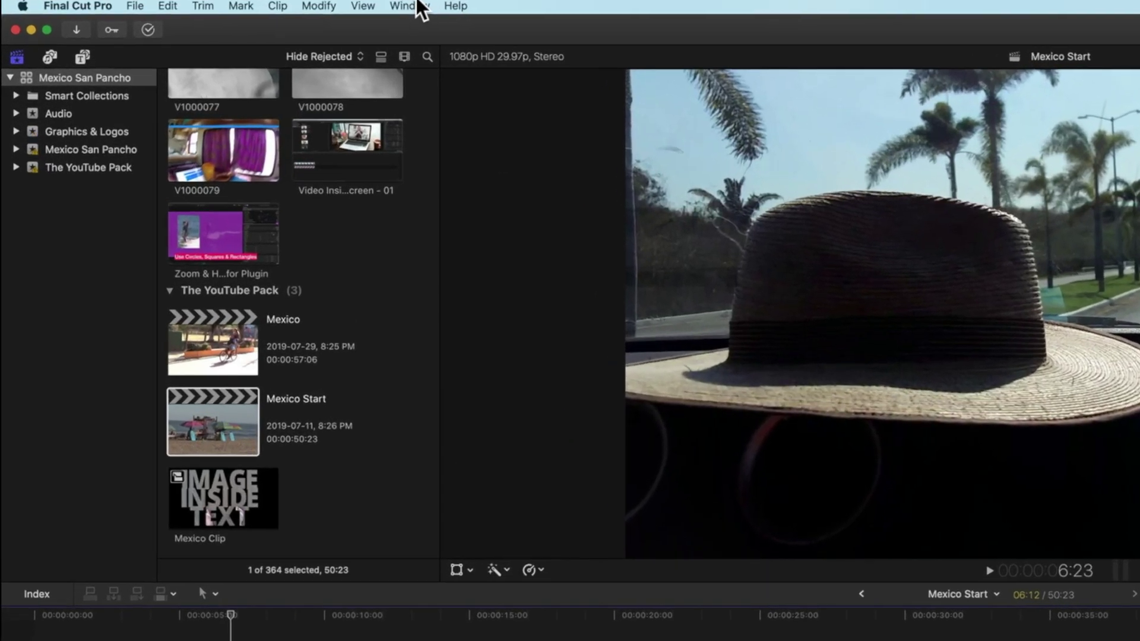
pyautogui.click(233, 4)
pyautogui.moveTo(244, 102)
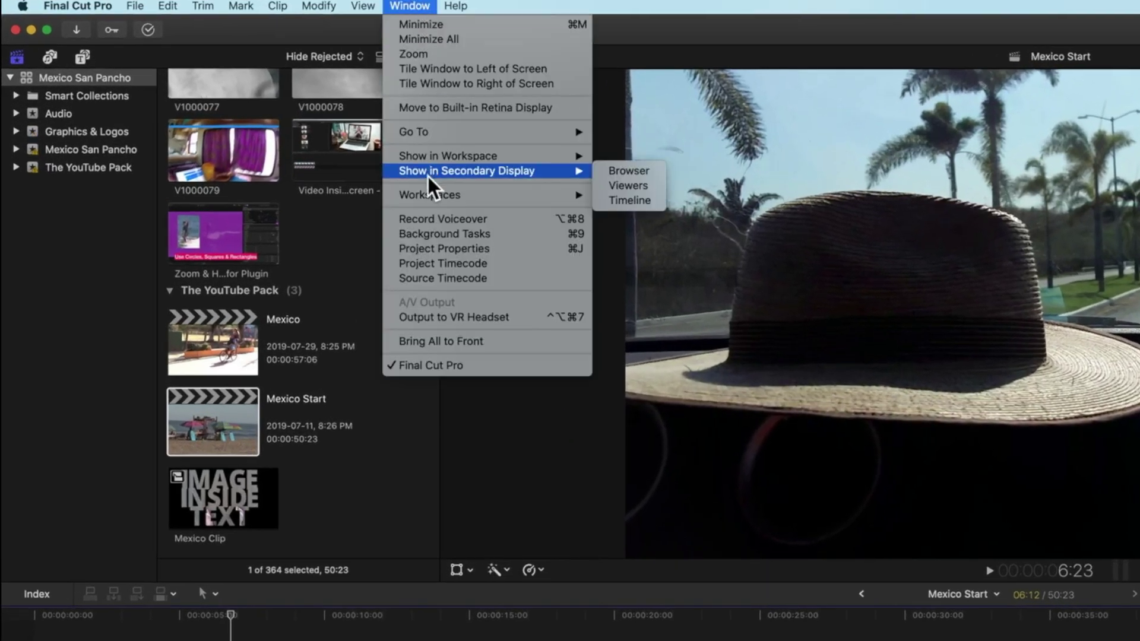
pyautogui.moveTo(431, 195)
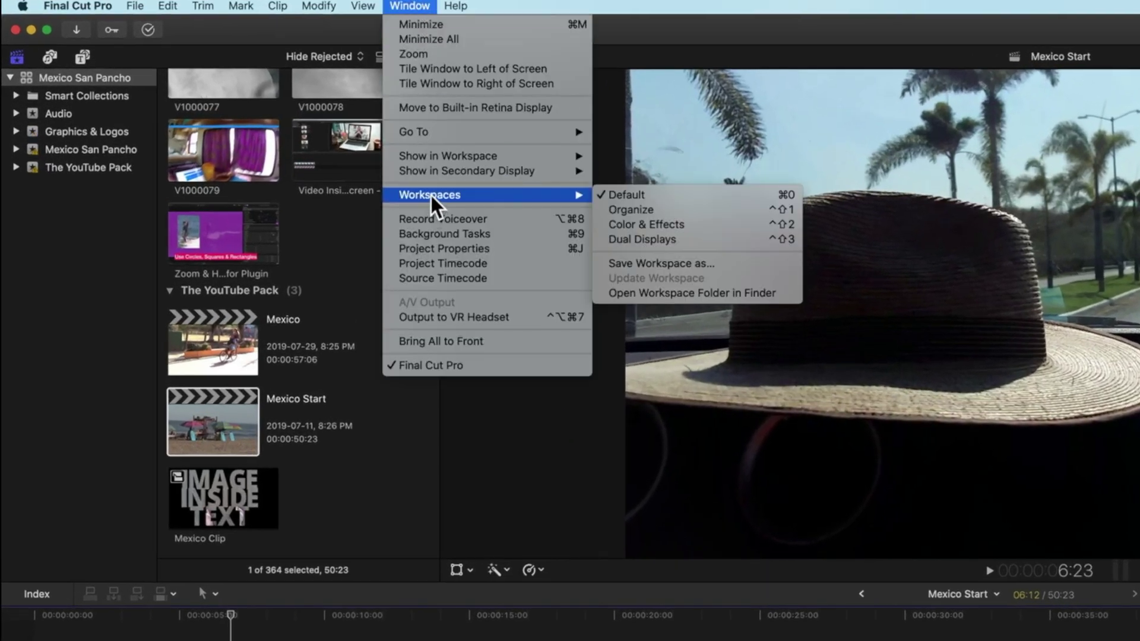
pyautogui.click(654, 195)
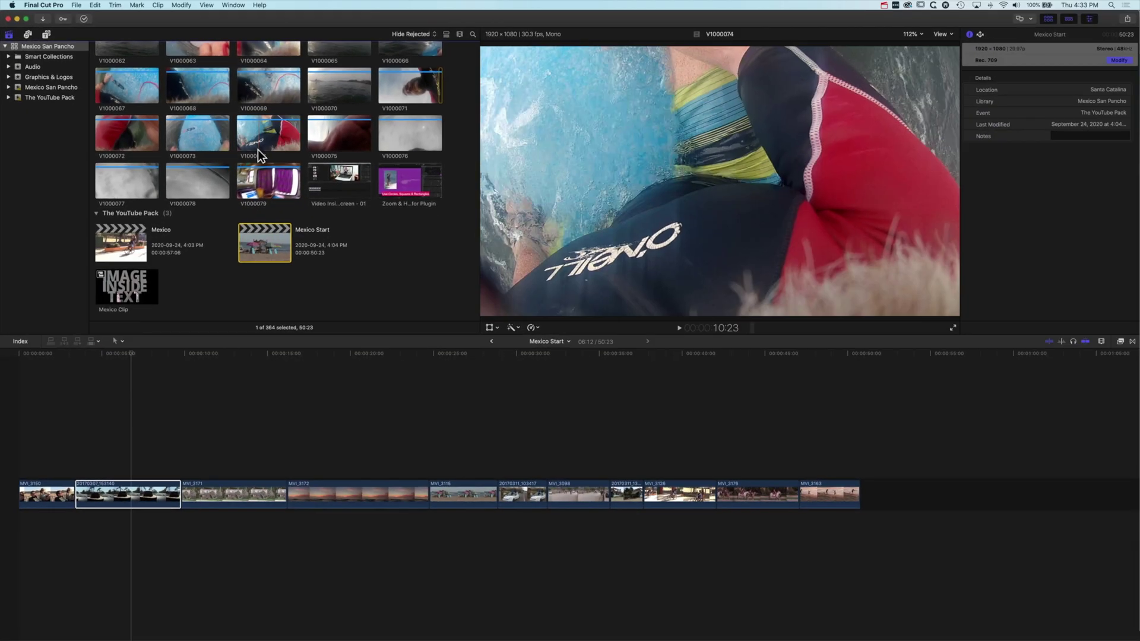
pyautogui.click(111, 355)
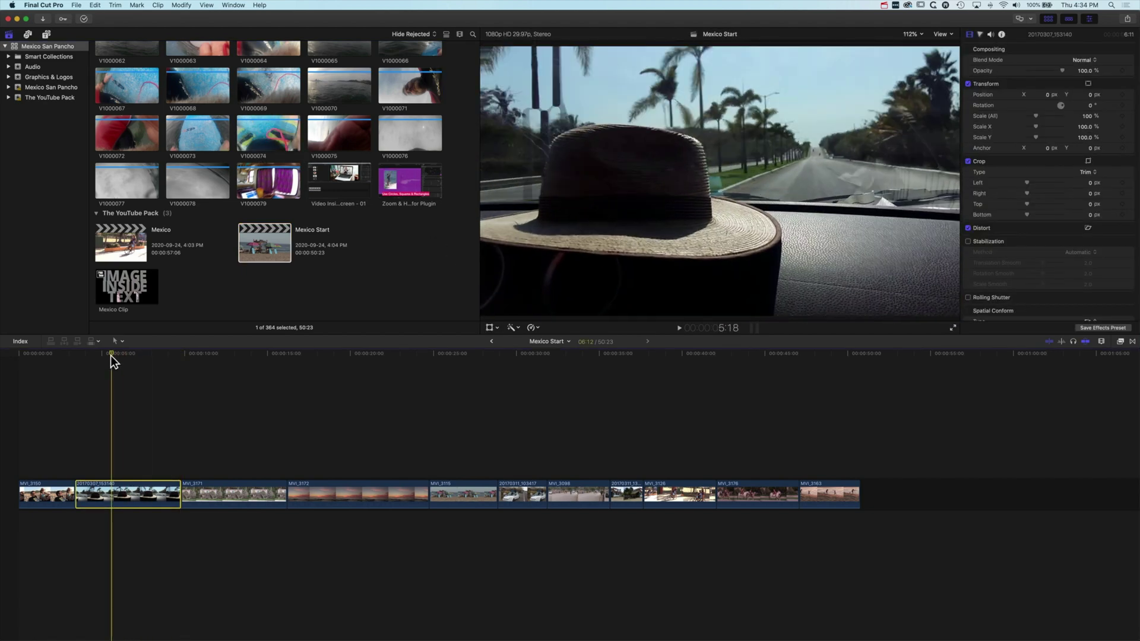
pyautogui.moveTo(111, 357)
pyautogui.mouseDown()
pyautogui.moveTo(129, 356)
pyautogui.moveTo(114, 356)
pyautogui.mouseUp()
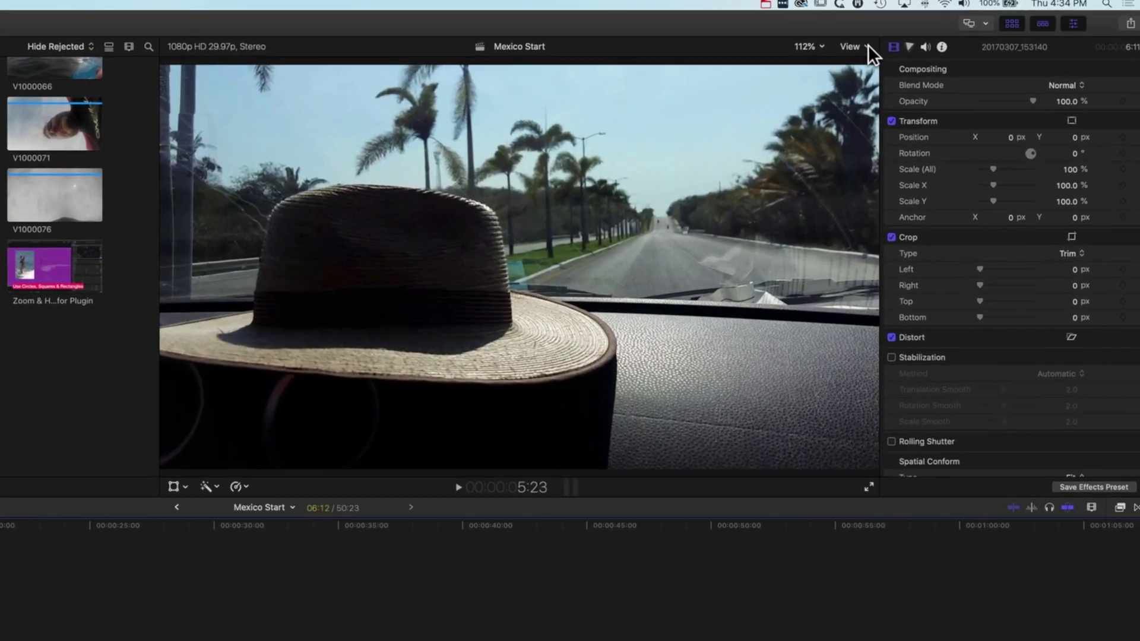
# Turn on the title/action safe zones overlay in the viewer and switch it off again.
pyautogui.click(941, 34)
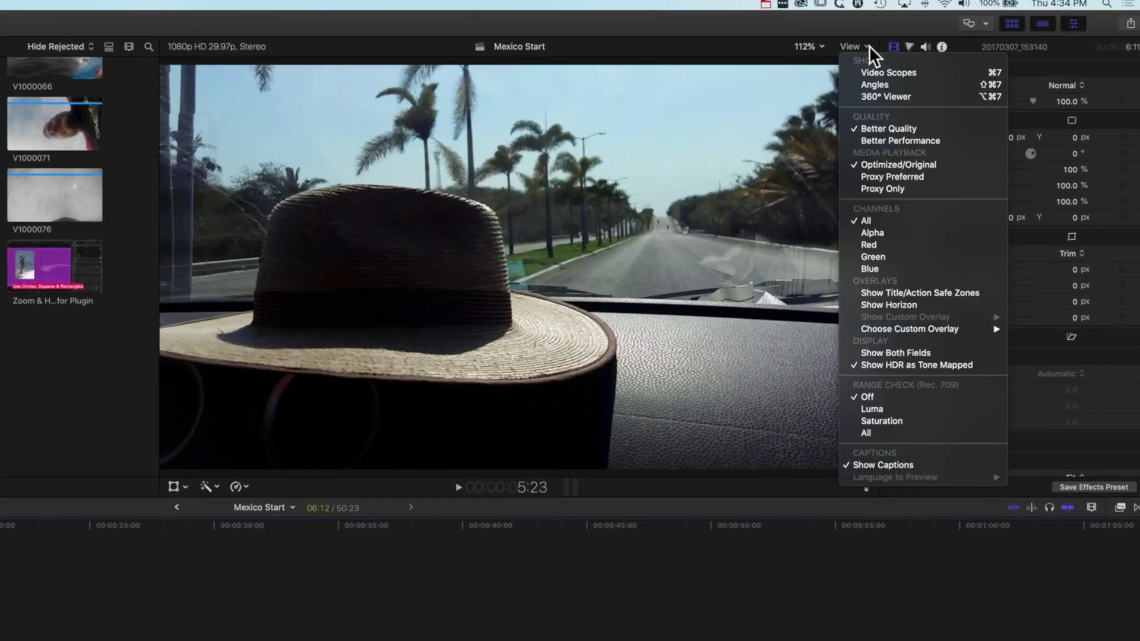
pyautogui.click(918, 294)
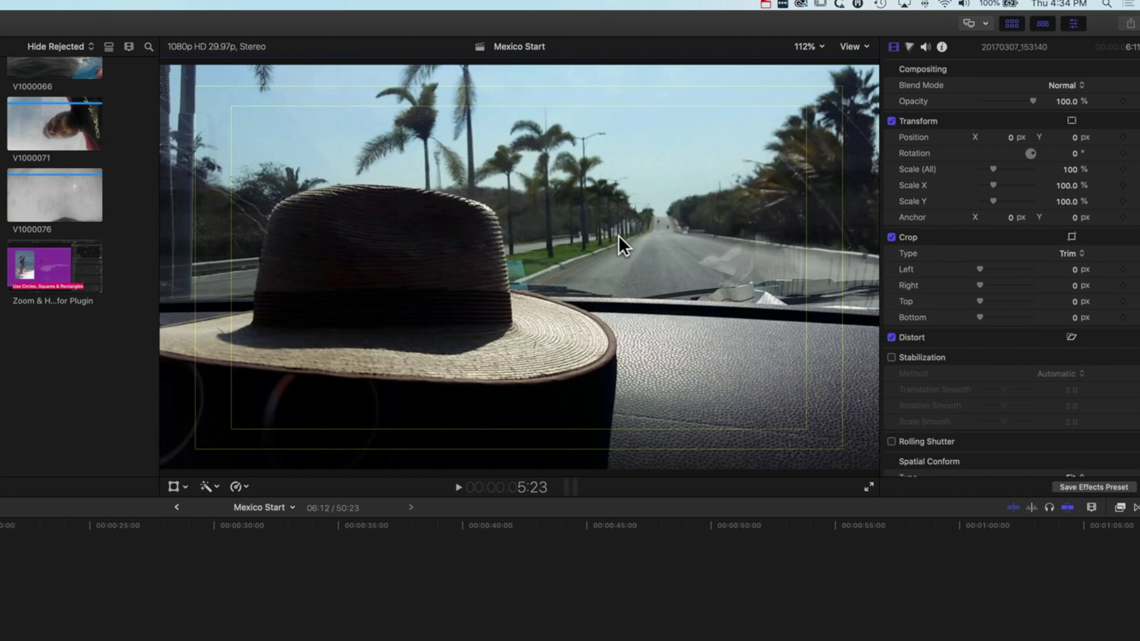
pyautogui.click(862, 46)
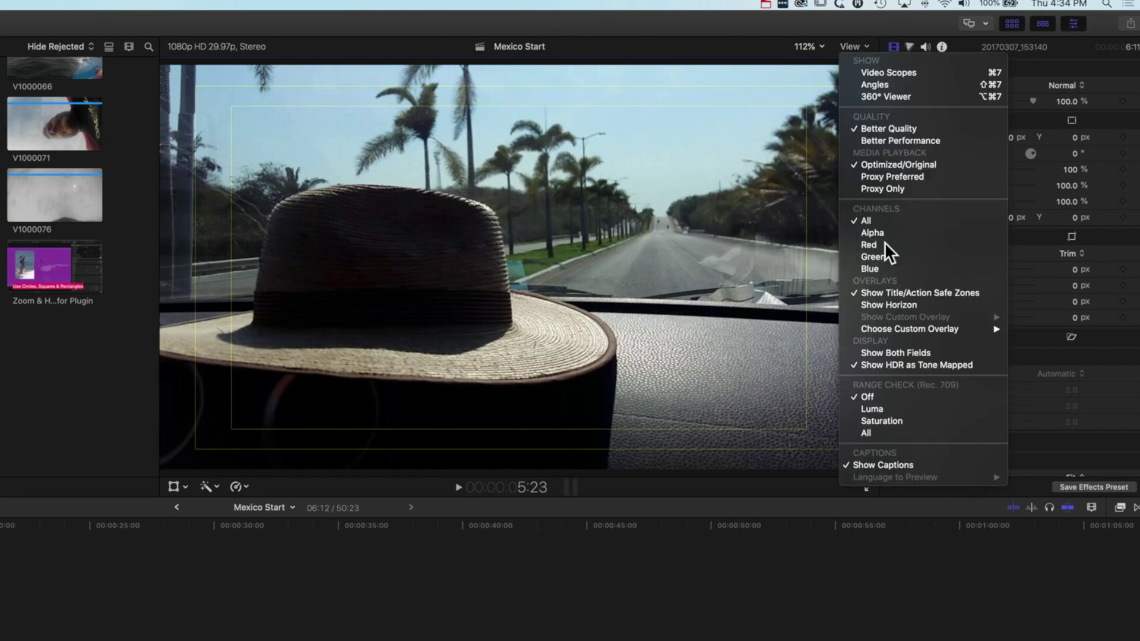
pyautogui.click(877, 293)
# Add Rule-of-Thirds.png from the Grid Overlays folder as a custom overlay in the viewer.
pyautogui.click(854, 45)
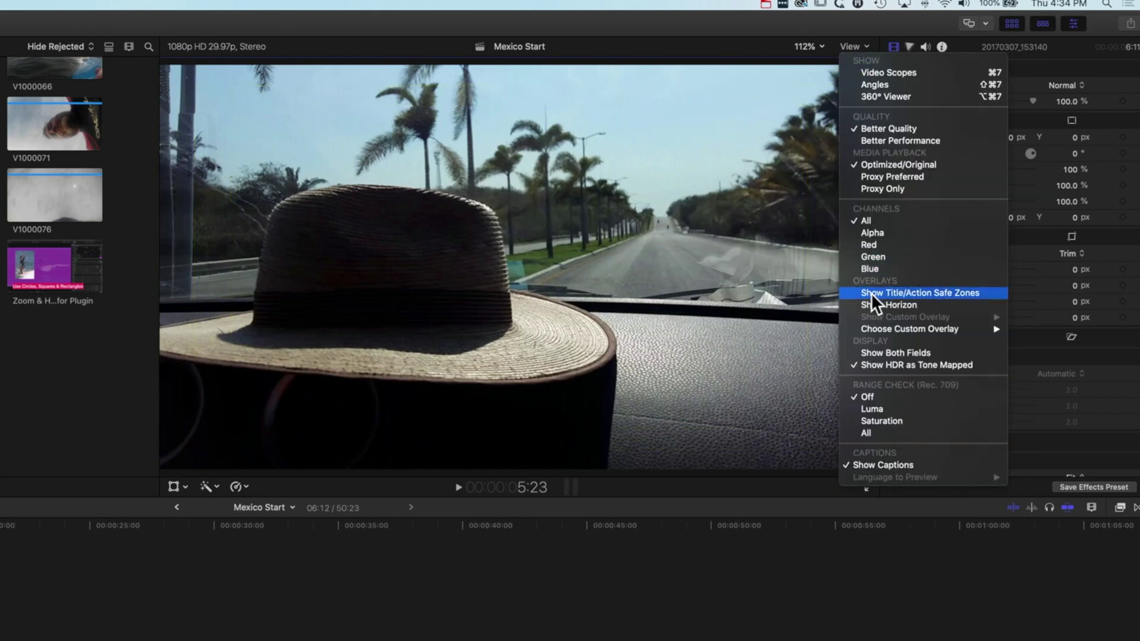
pyautogui.moveTo(863, 328)
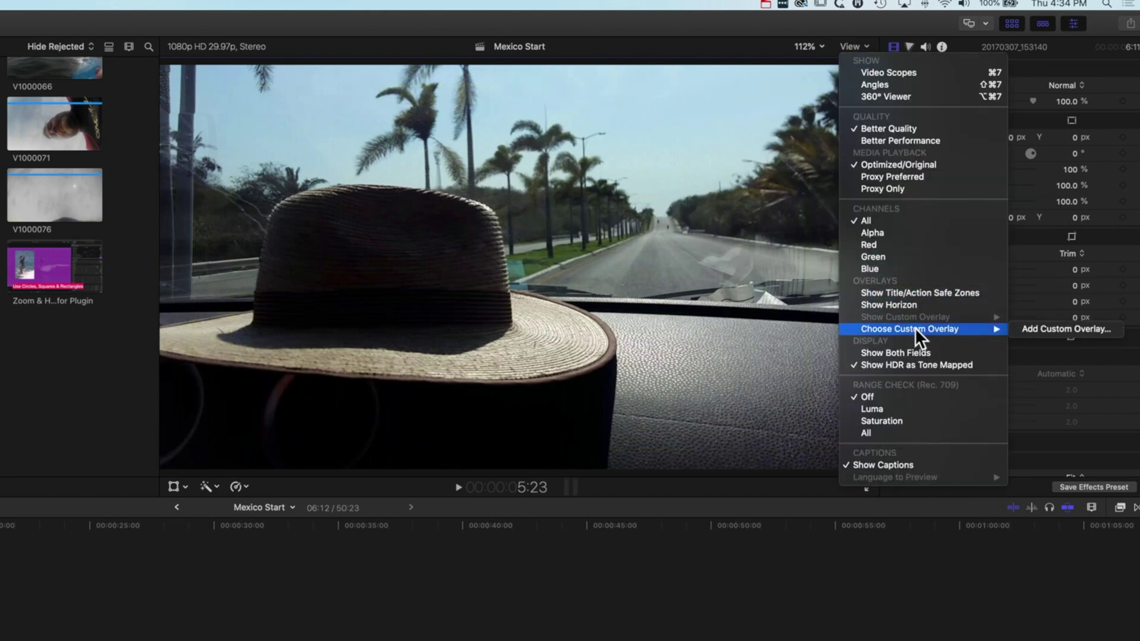
pyautogui.click(1049, 328)
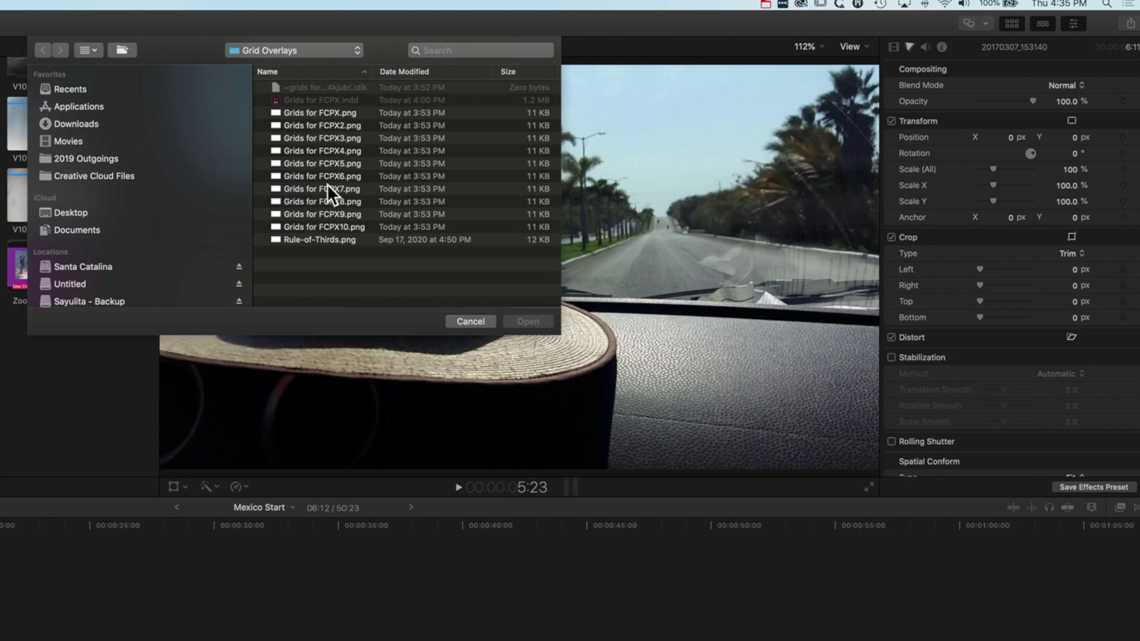
pyautogui.click(304, 239)
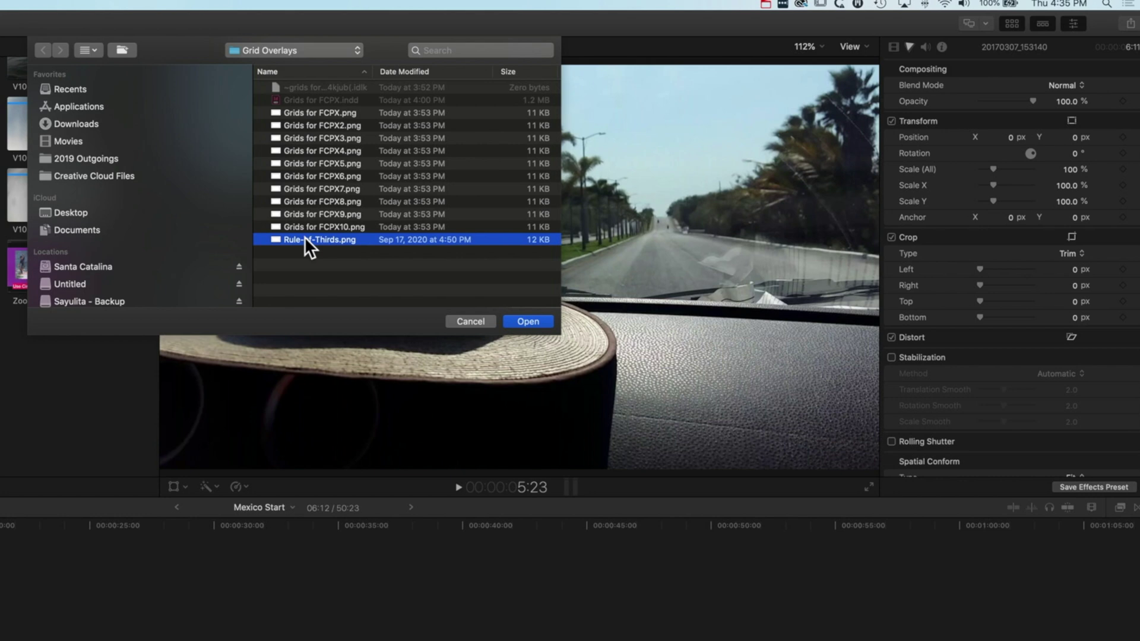
pyautogui.click(528, 321)
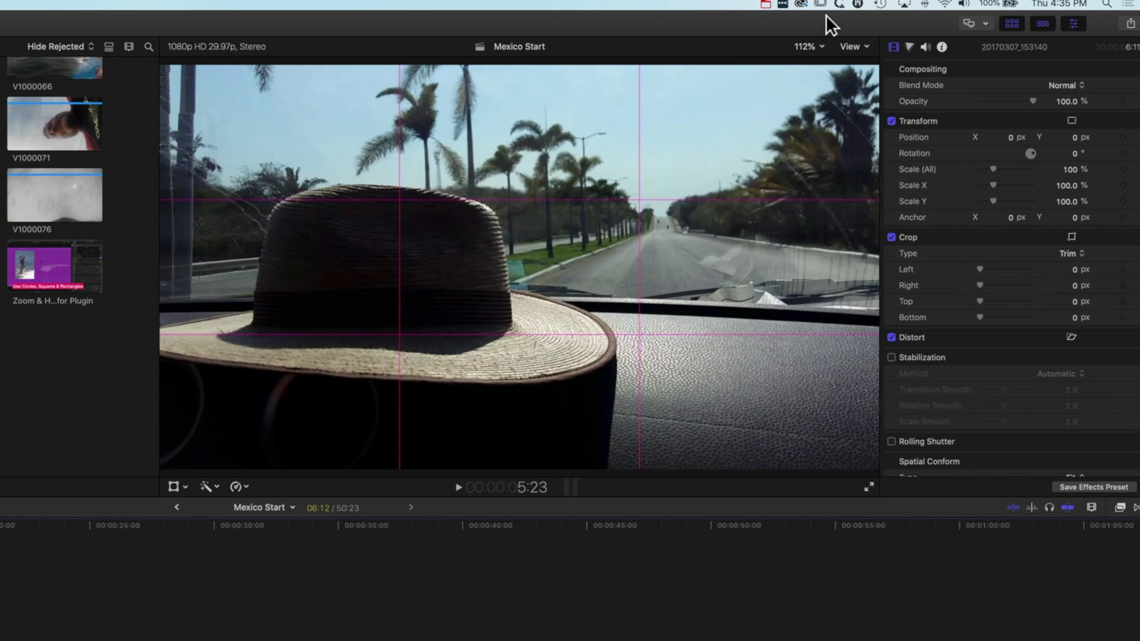
# Preview Grids for FCPX3.png in the Grid Overlays folder and add it as a custom overlay in the viewer.
pyautogui.click(849, 46)
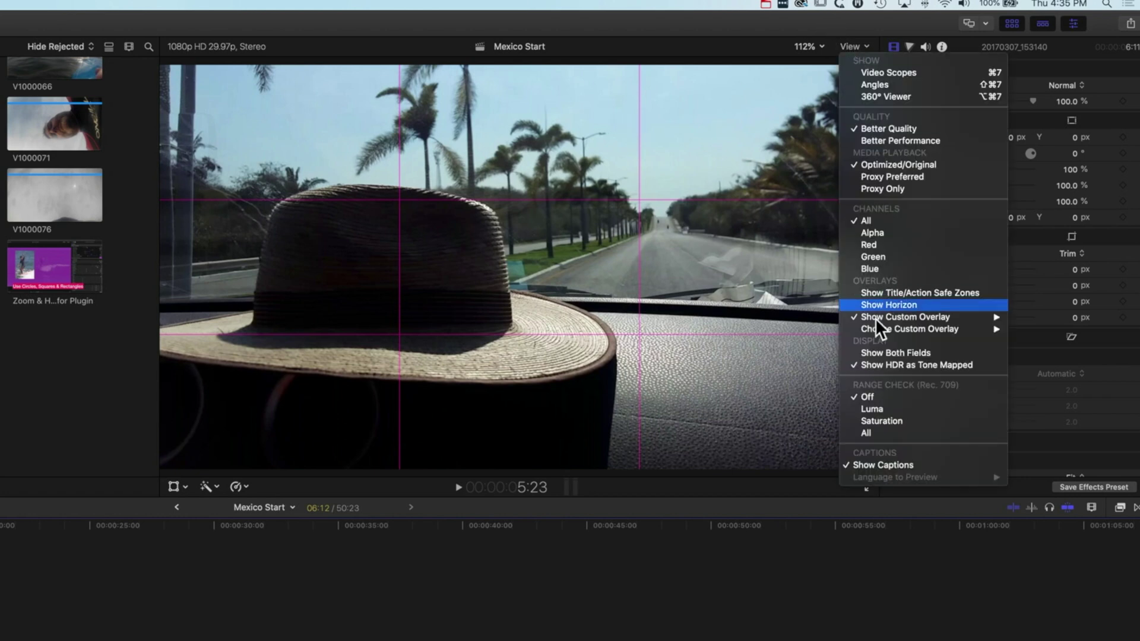
pyautogui.moveTo(876, 328)
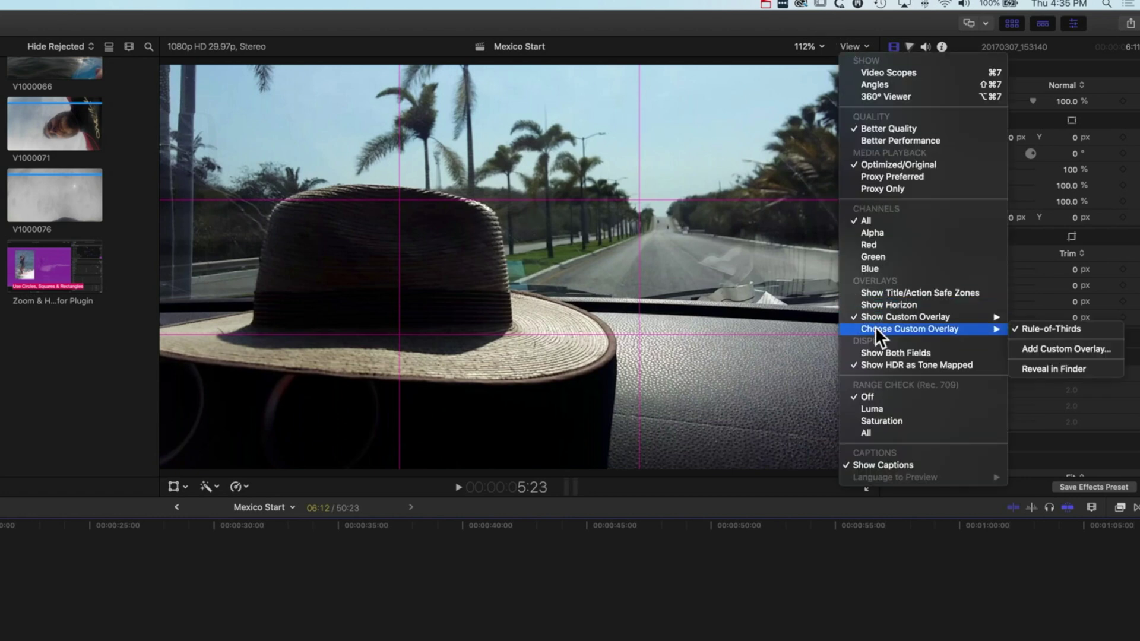
pyautogui.click(1061, 351)
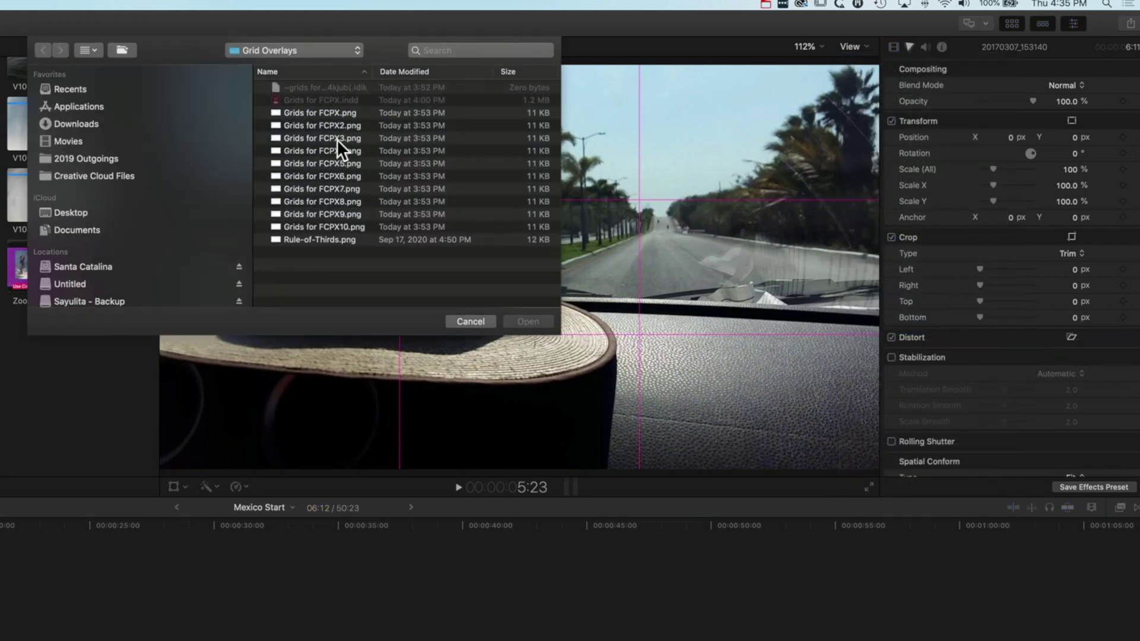
pyautogui.click(337, 139)
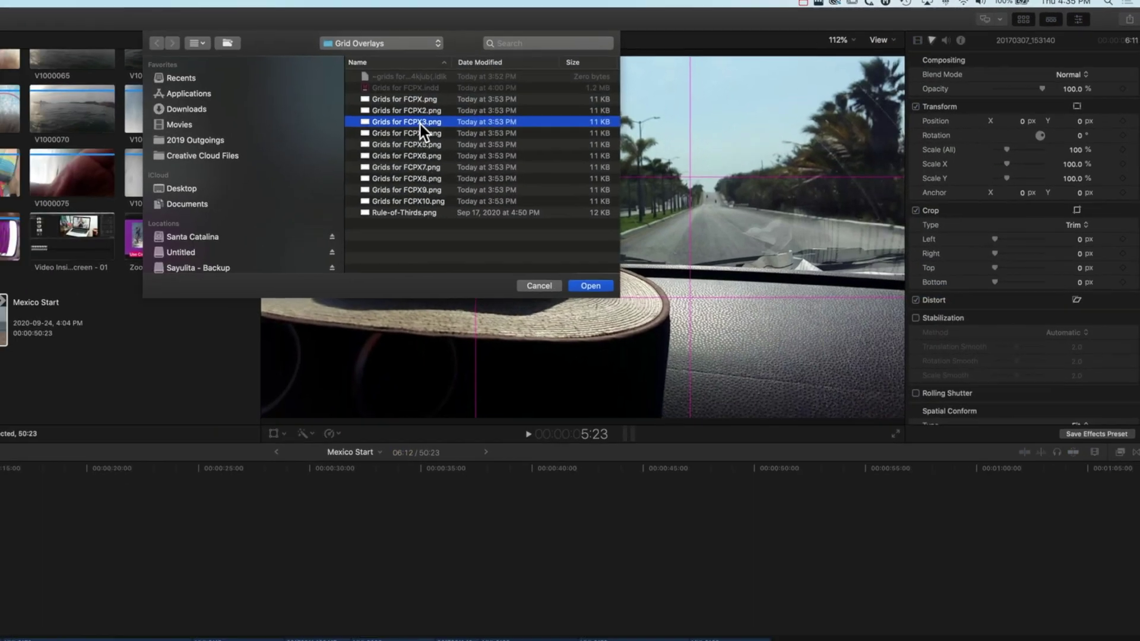
pyautogui.press('space')
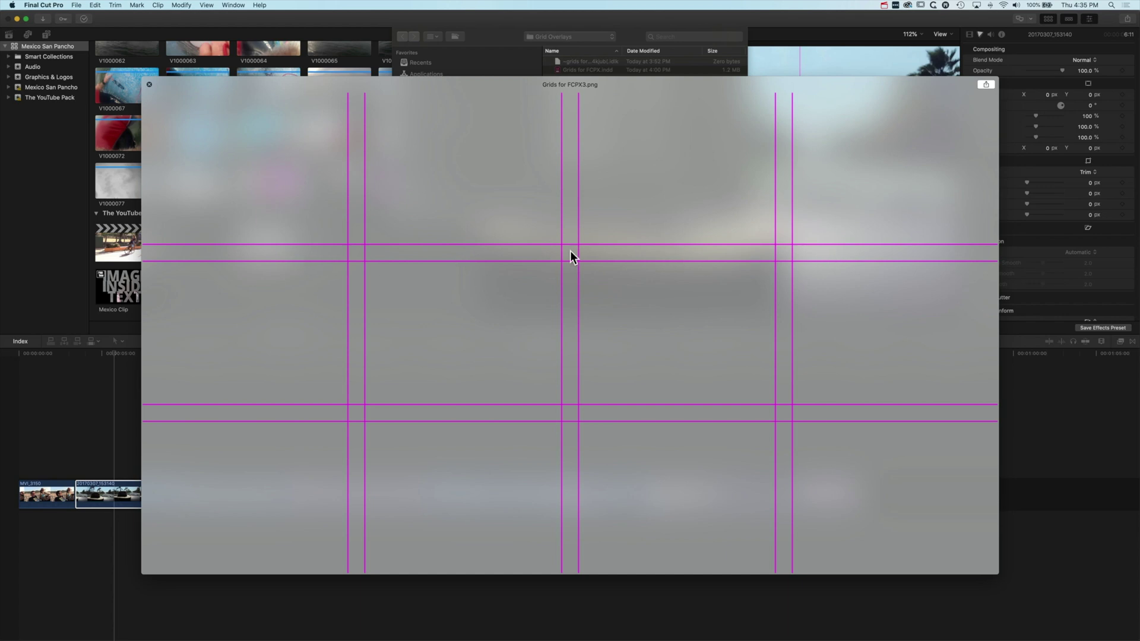
pyautogui.press('space')
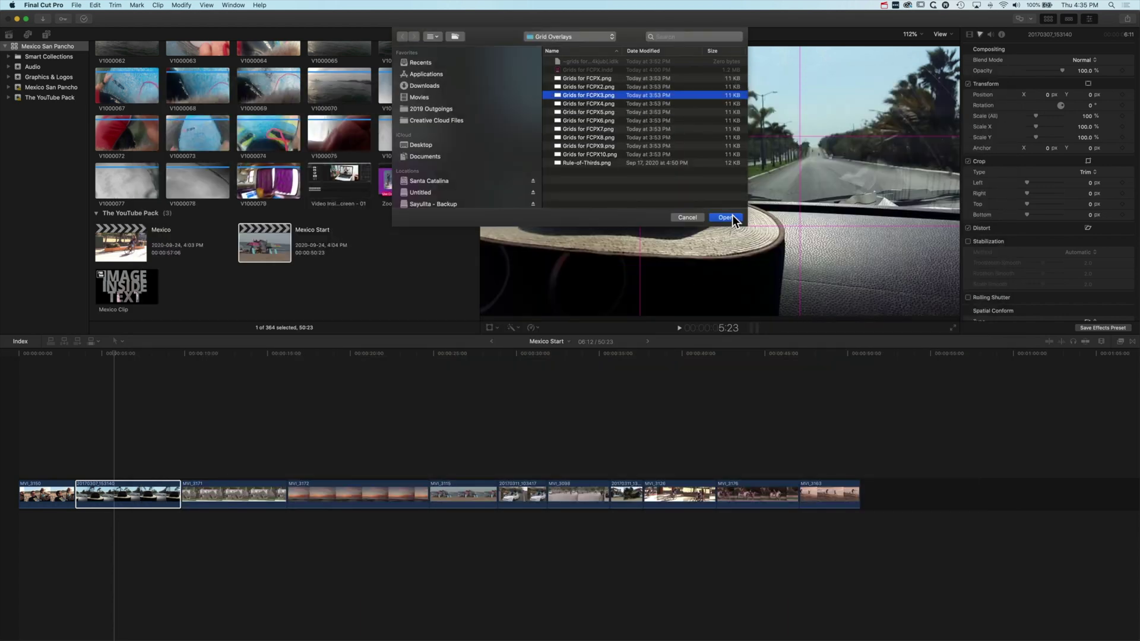
pyautogui.click(731, 219)
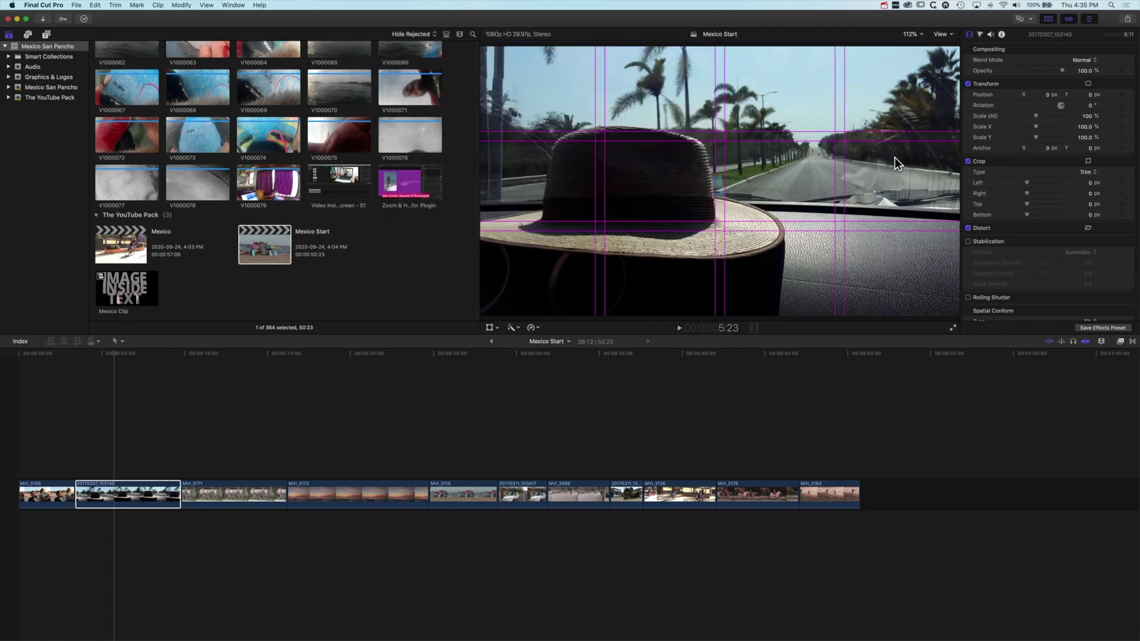
# Reveal the custom overlays in Finder and show their folder in column view.
pyautogui.click(953, 34)
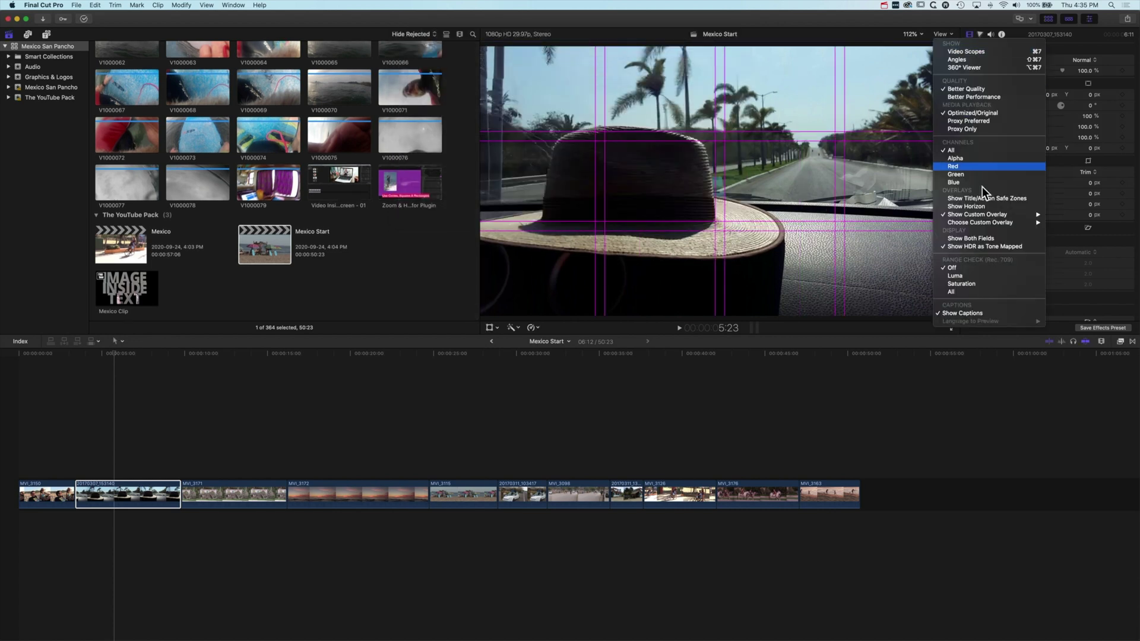
pyautogui.moveTo(979, 225)
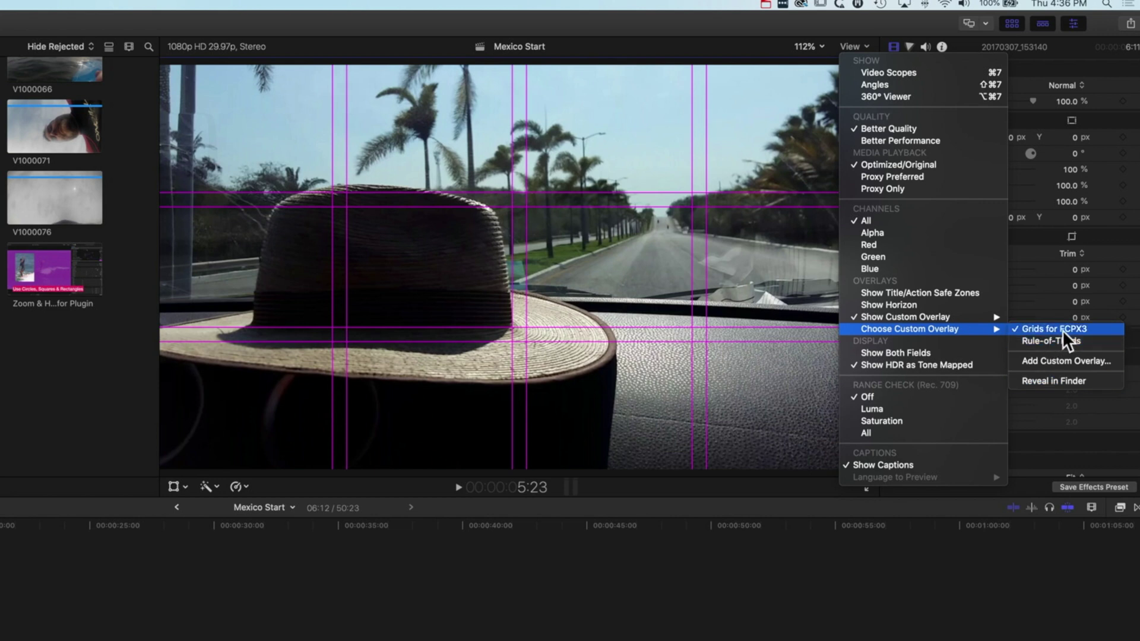
pyautogui.click(1059, 380)
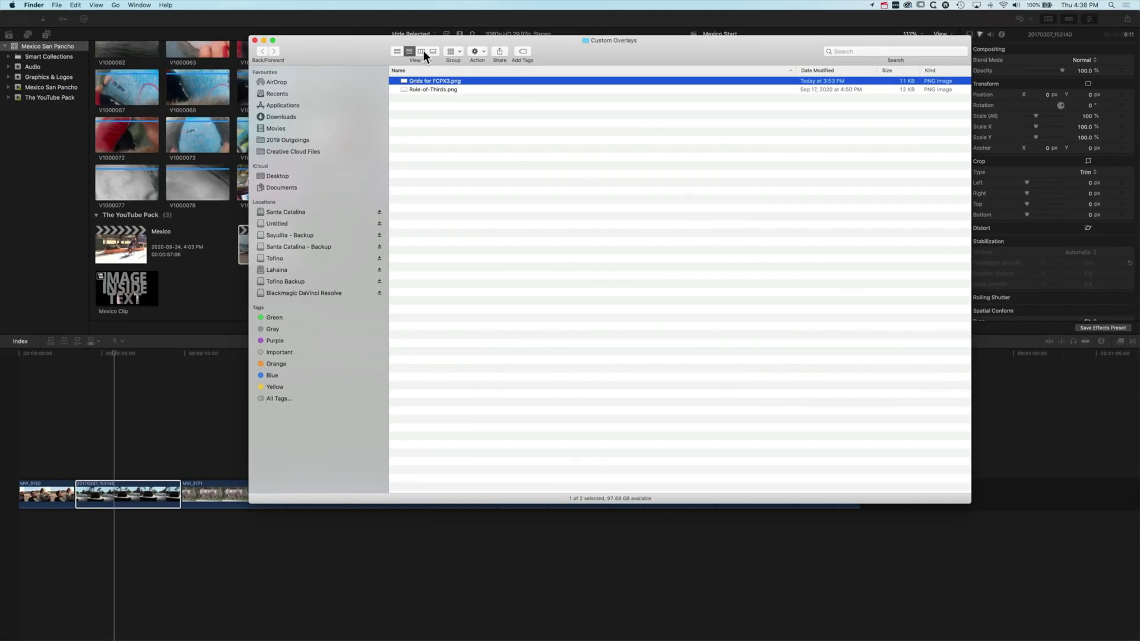
pyautogui.click(423, 51)
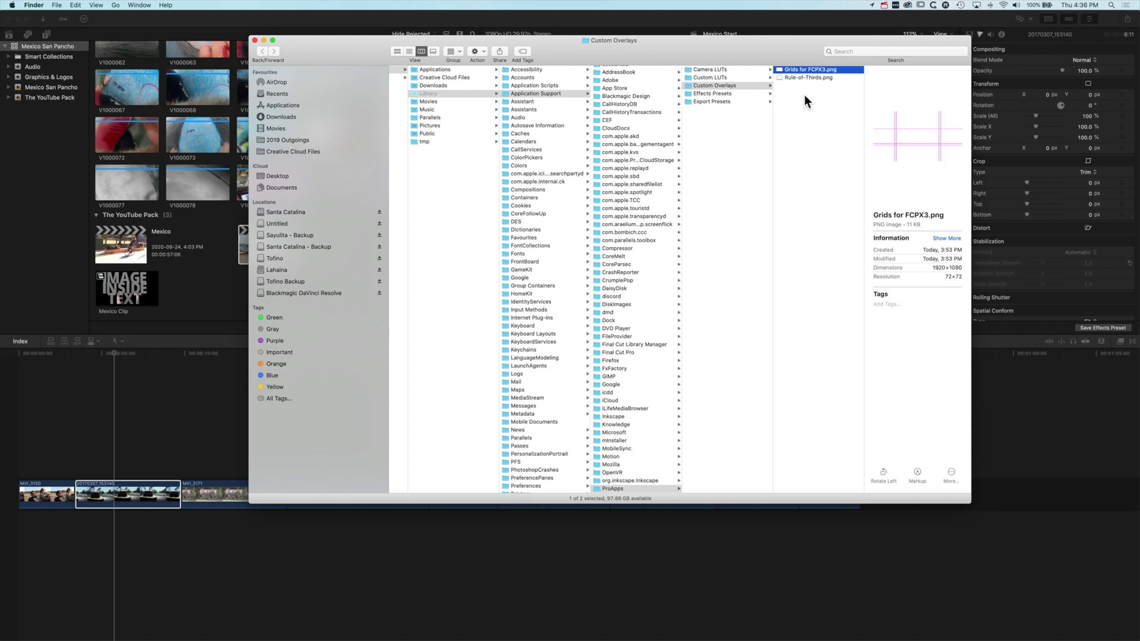
# Move both overlay images in the Custom Overlays folder to the Bin and permanently empty it.
pyautogui.moveTo(804, 95); pyautogui.dragTo(778, 70)
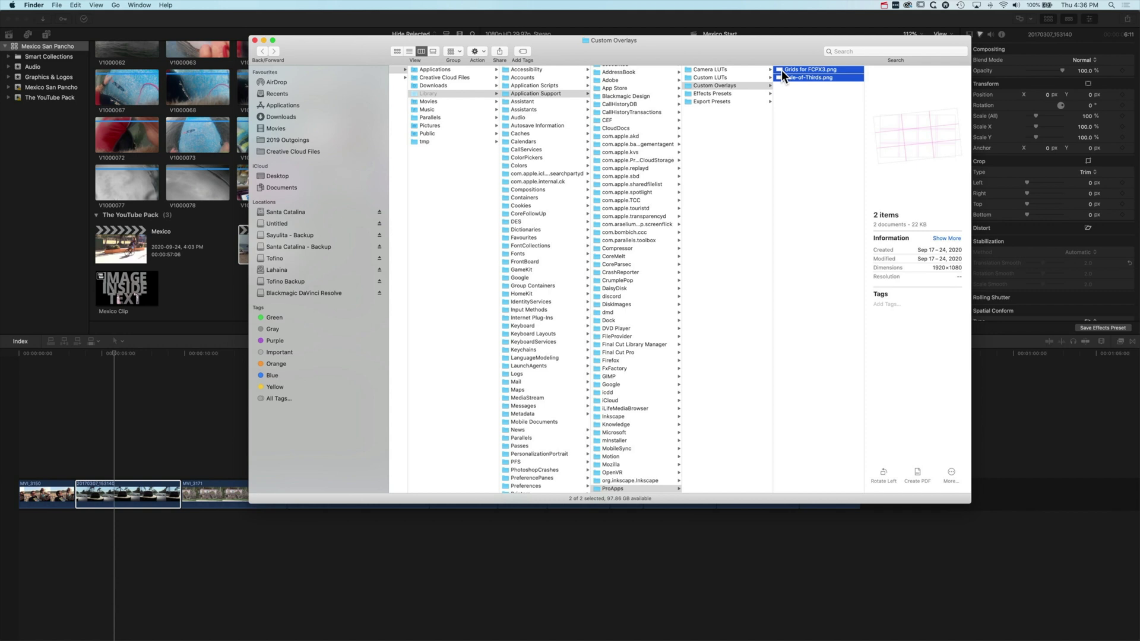
pyautogui.moveTo(781, 70); pyautogui.dragTo(1107, 633)
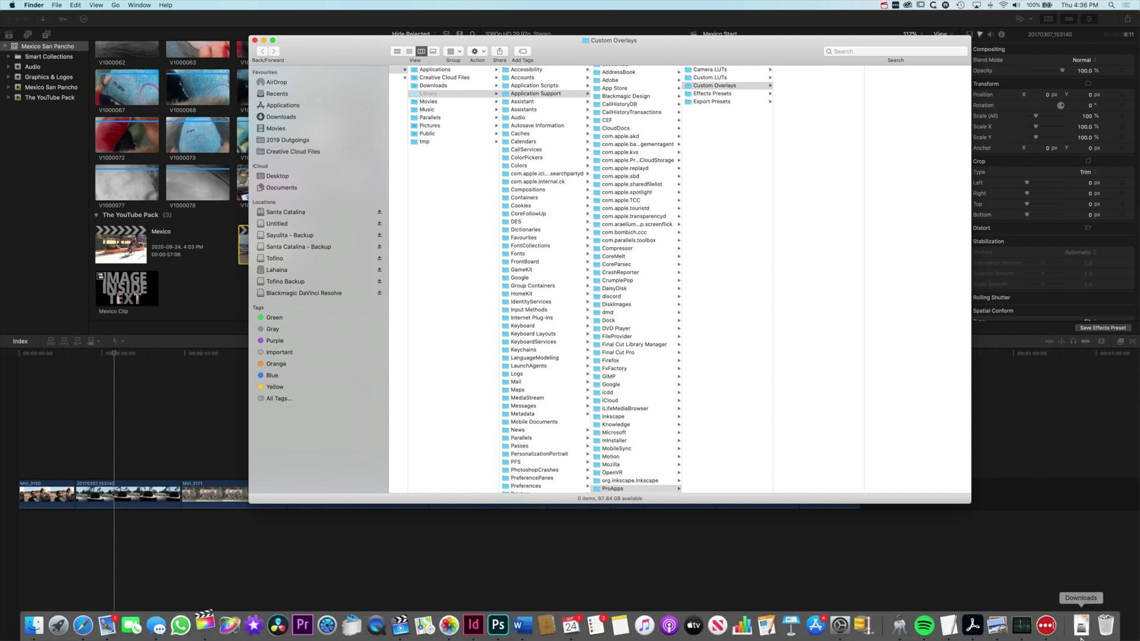
pyautogui.rightClick(1105, 626)
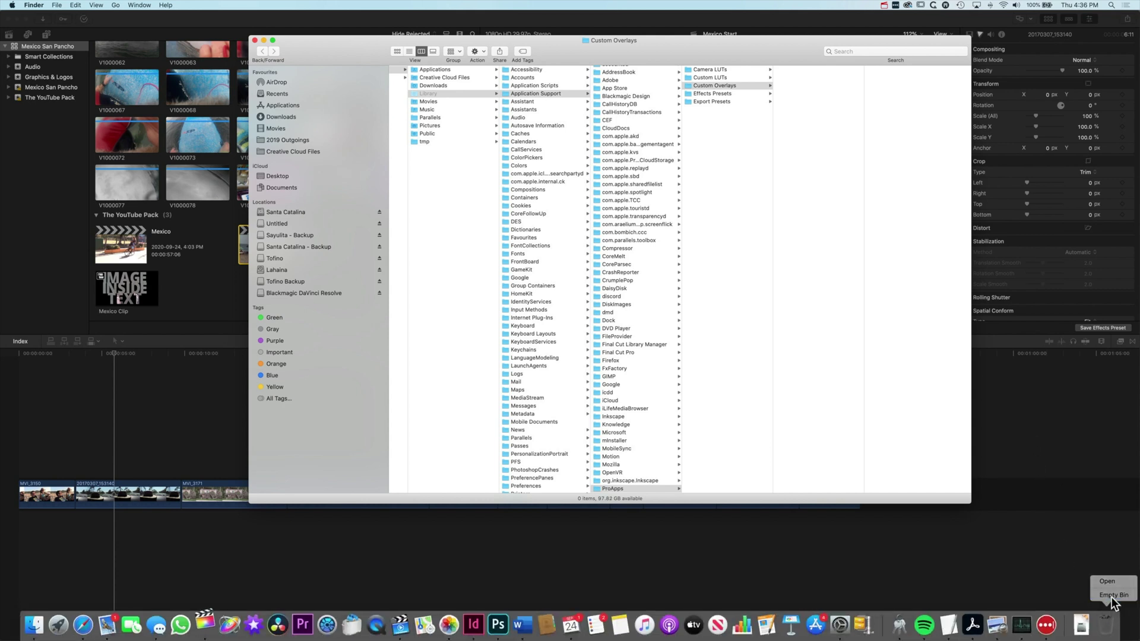
pyautogui.click(1112, 596)
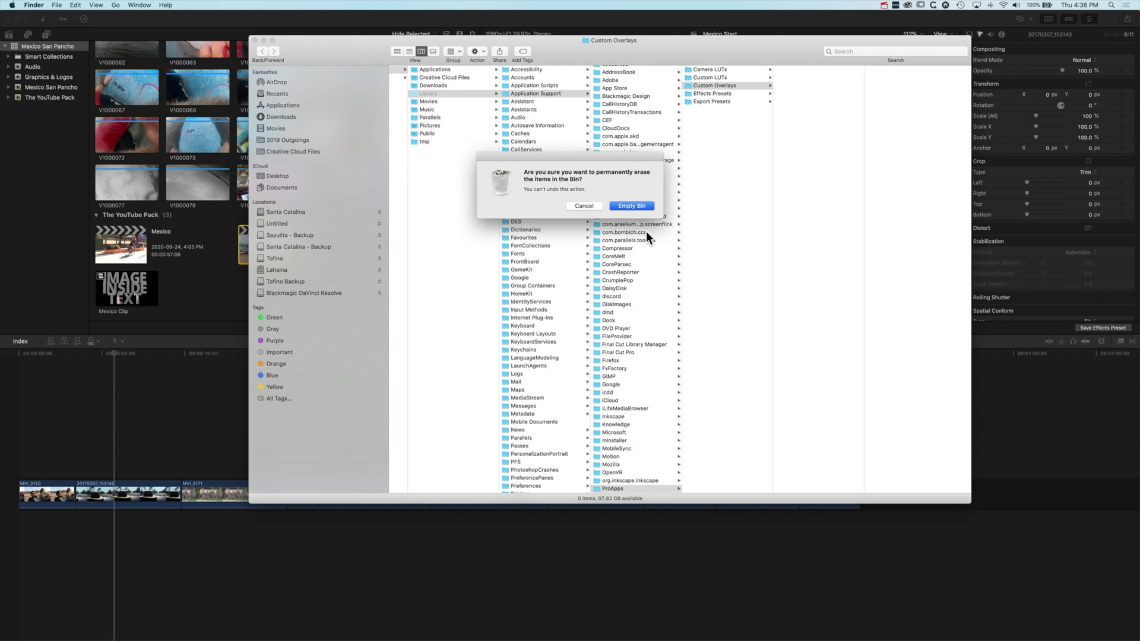
pyautogui.click(626, 206)
# Switch back to Final Cut Pro and add Grids for FCPX2.png as a custom overlay in the viewer.
pyautogui.click(181, 380)
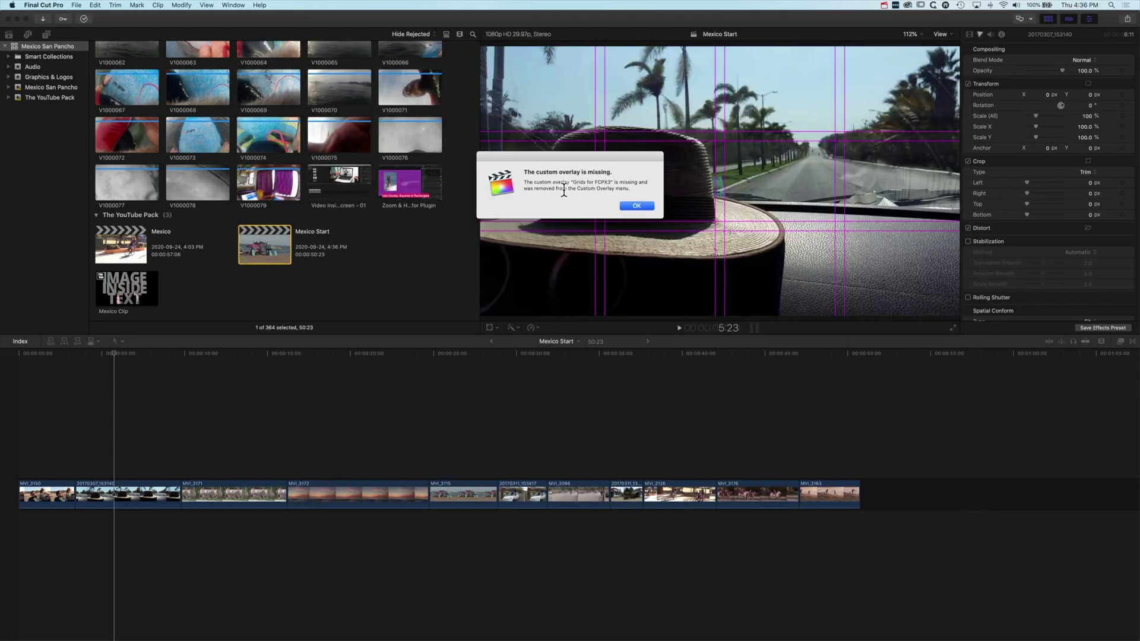
pyautogui.click(635, 206)
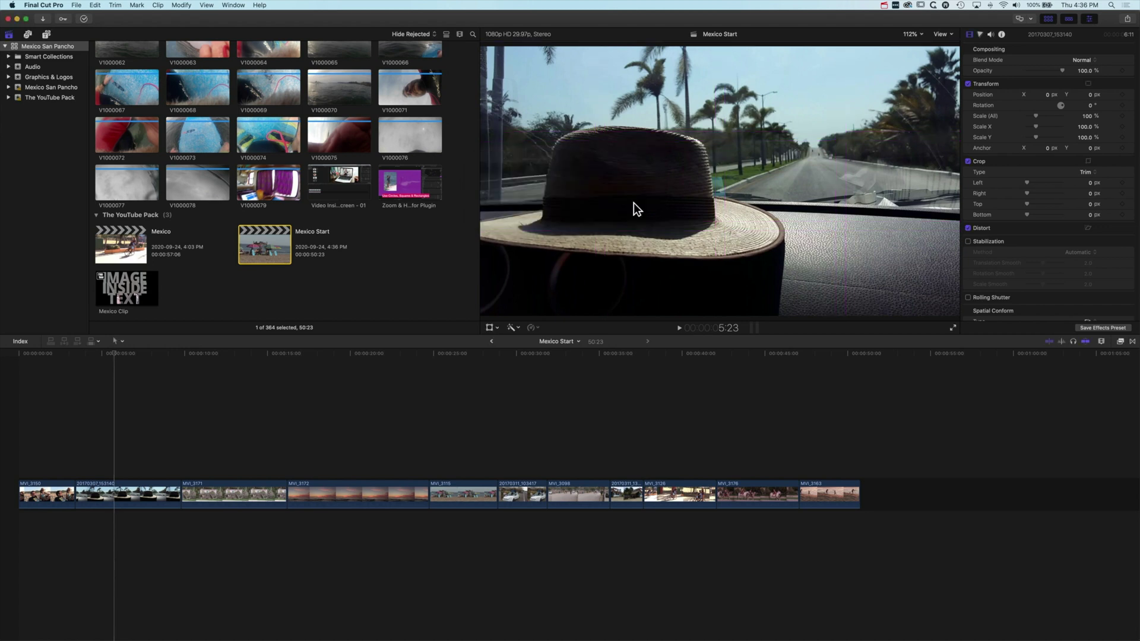
pyautogui.click(943, 34)
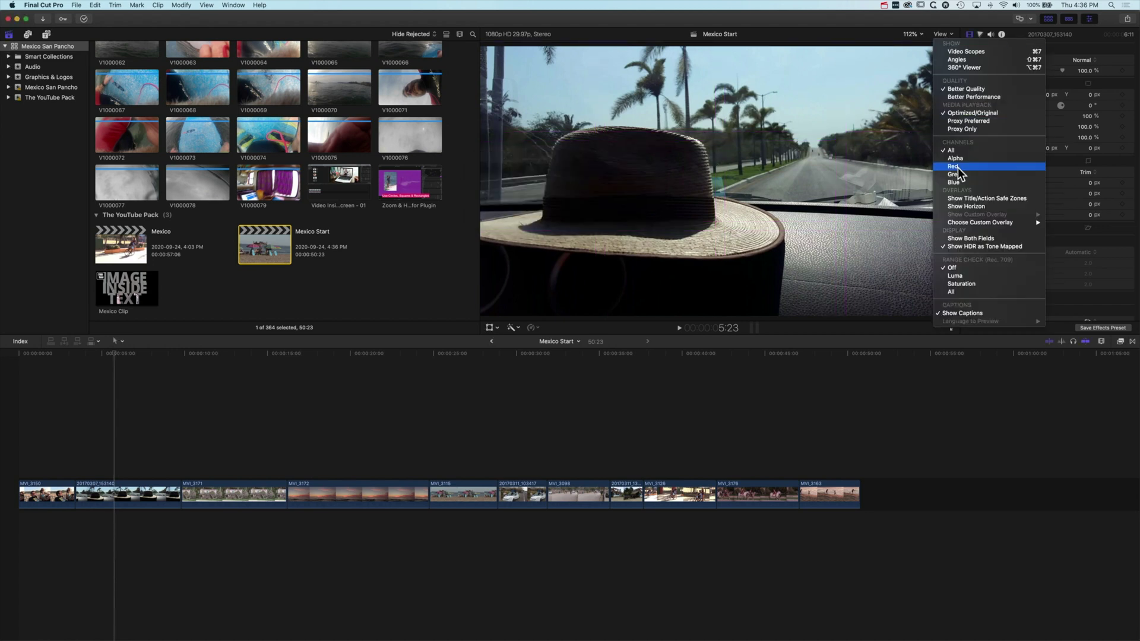
pyautogui.moveTo(963, 222)
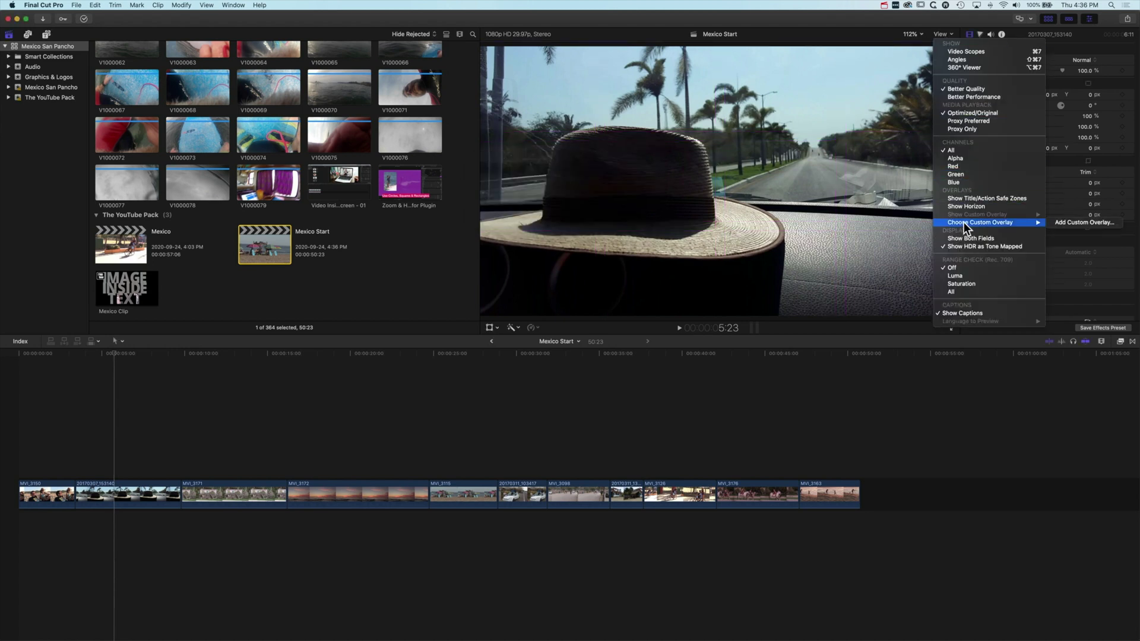
pyautogui.click(1091, 223)
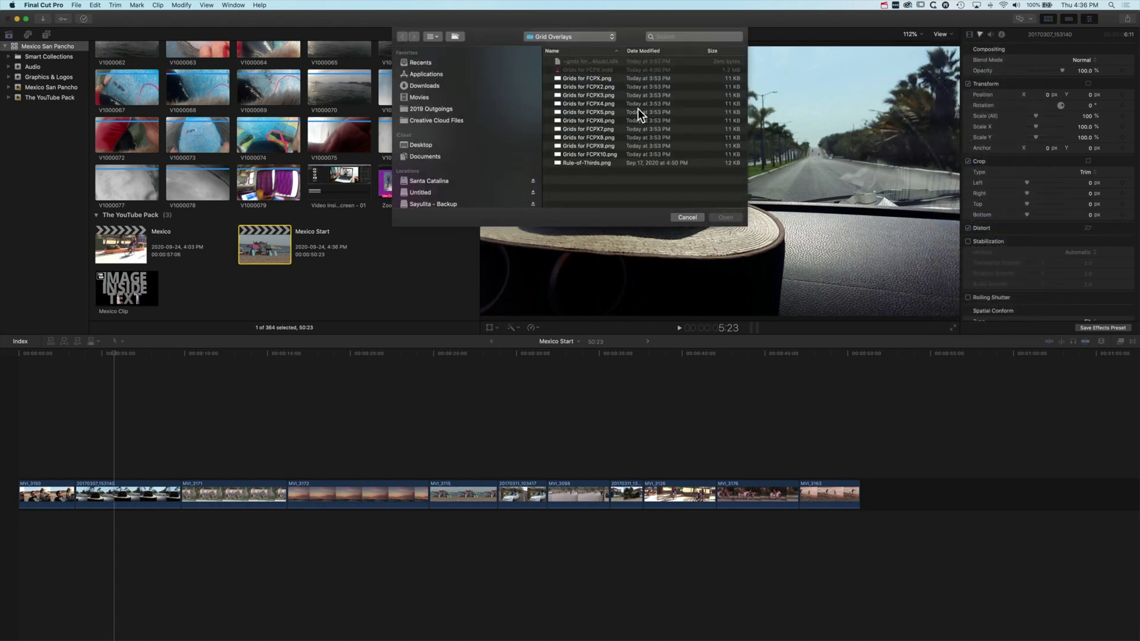
pyautogui.click(614, 87)
pyautogui.click(730, 218)
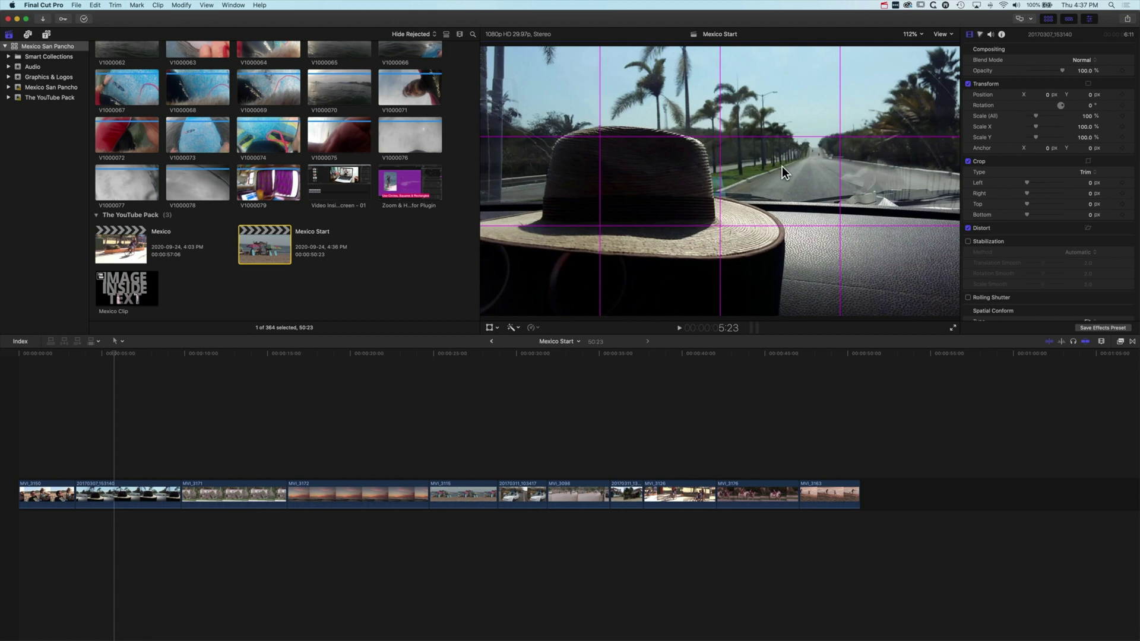
# Add Grids for FCPX.png from the Grid Overlays folder as a custom overlay in the viewer.
pyautogui.click(943, 34)
pyautogui.moveTo(1017, 224)
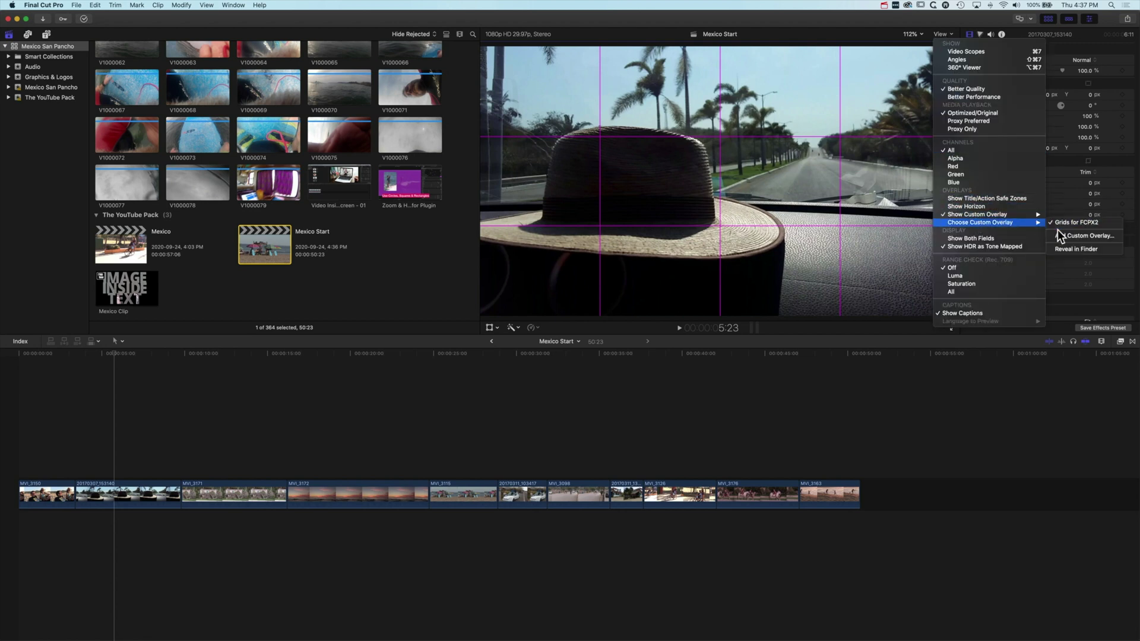
pyautogui.click(1061, 238)
pyautogui.click(600, 79)
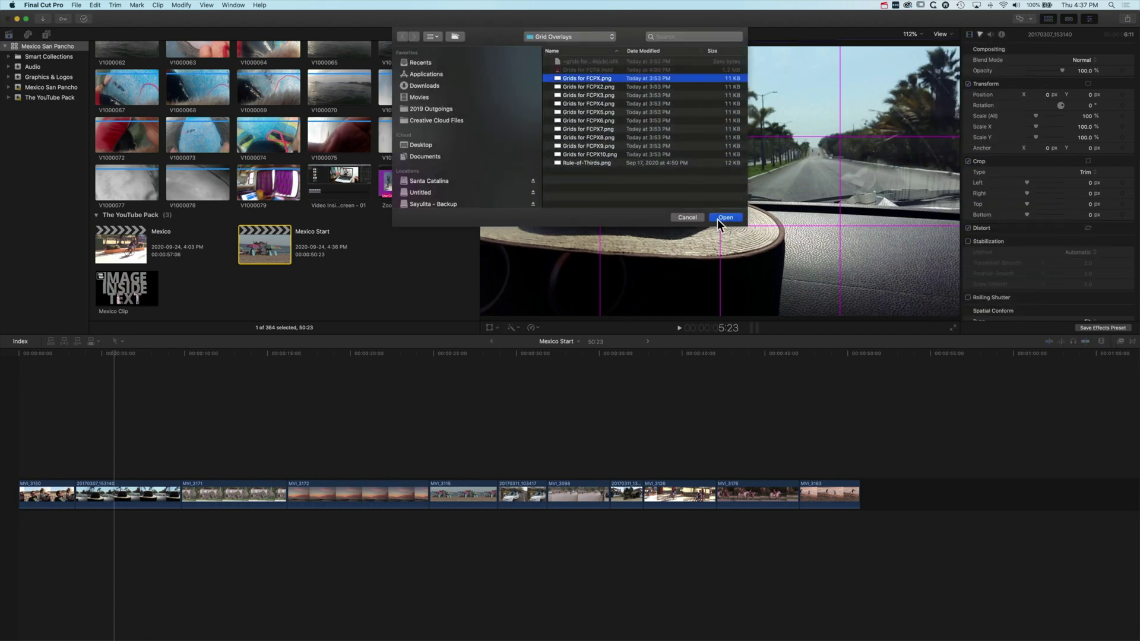
pyautogui.click(725, 216)
# Add Grids for FCPX3.png from the Grid Overlays folder as another custom overlay.
pyautogui.click(941, 34)
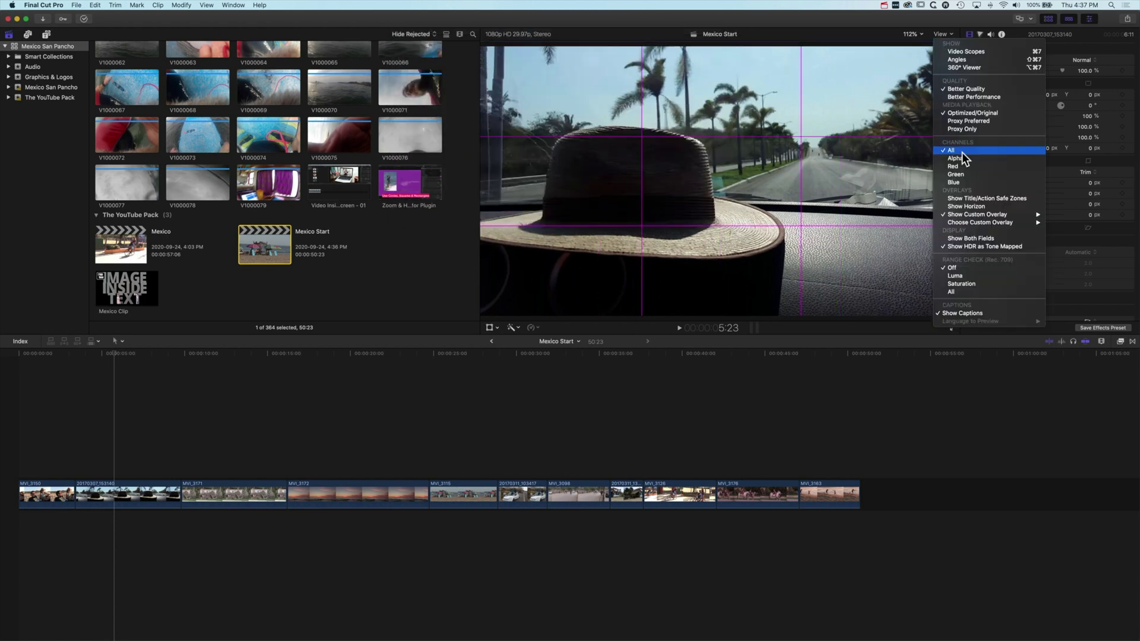
pyautogui.moveTo(967, 223)
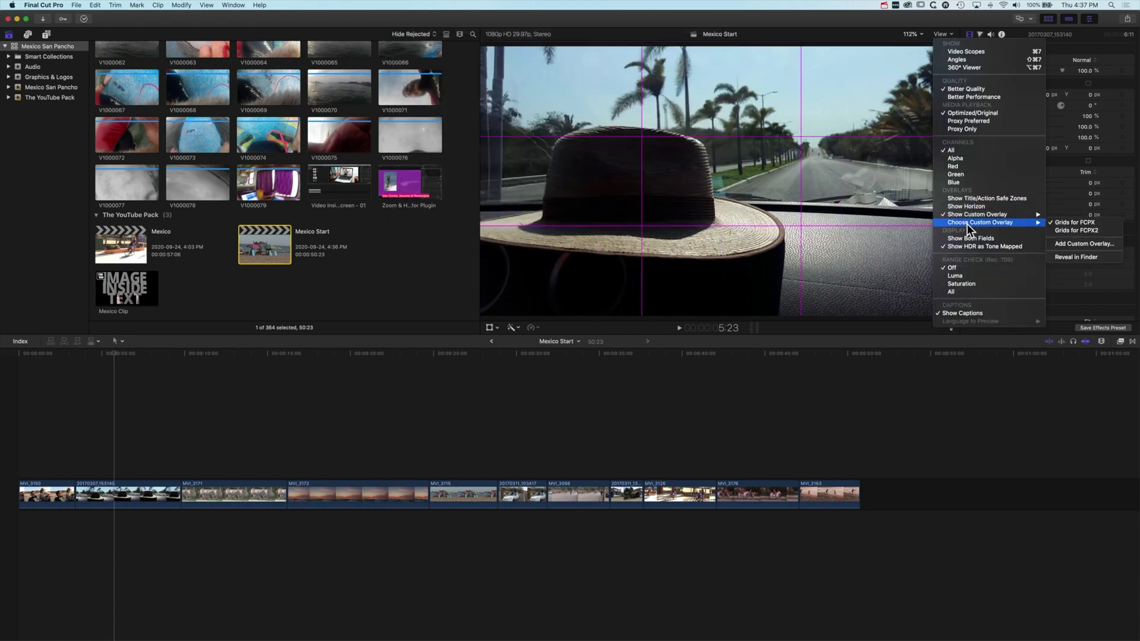
pyautogui.click(1077, 243)
pyautogui.click(683, 95)
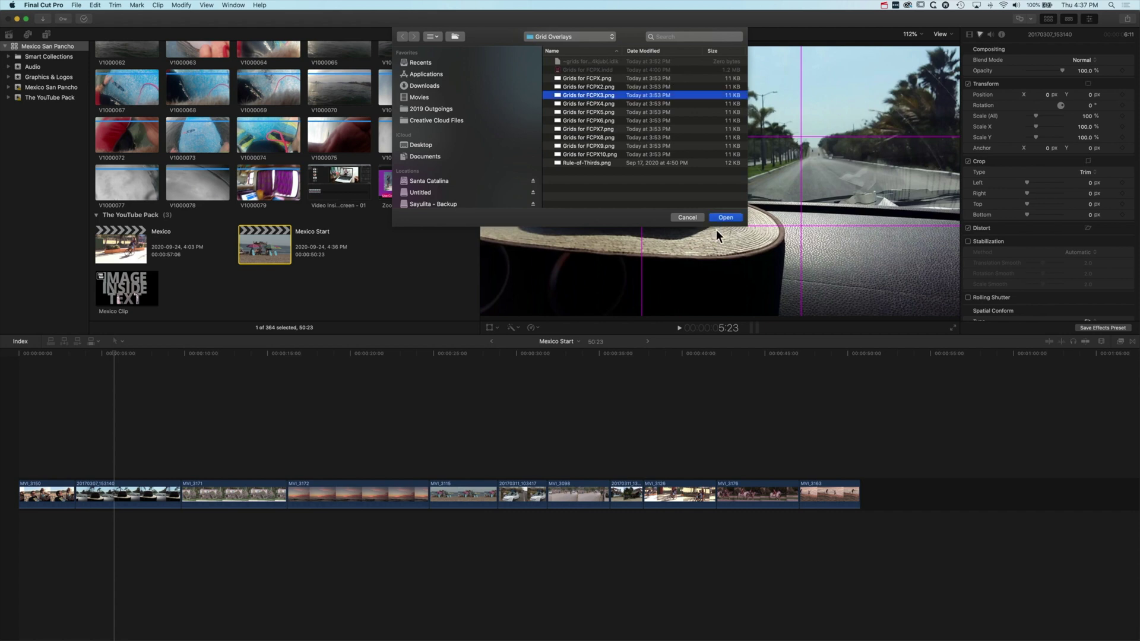
pyautogui.click(726, 218)
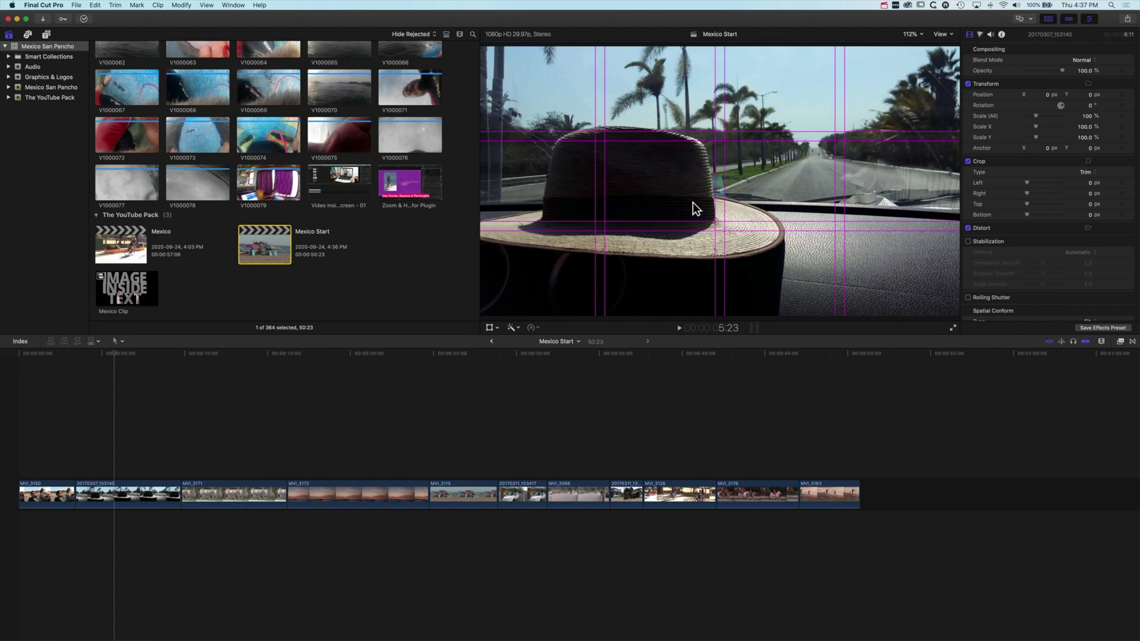
# Transform clip 20170307_153140 to about 34.85% scale and place it over the grid's middle-centre-left cell at about X -147.9, Y -2.6 px.
pyautogui.click(129, 495)
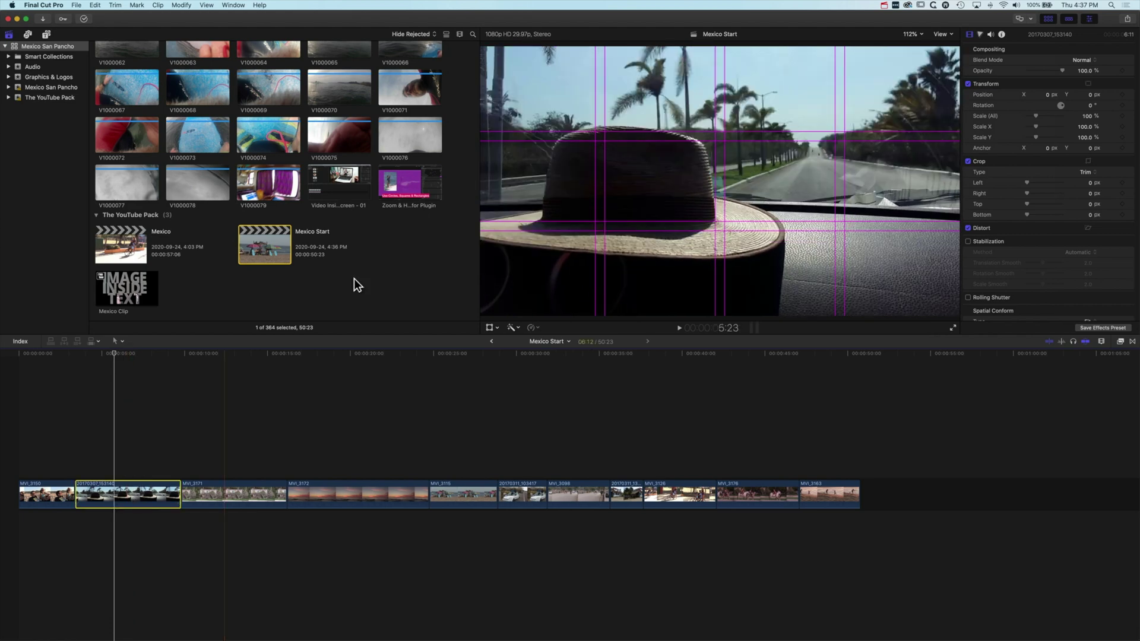
pyautogui.click(489, 327)
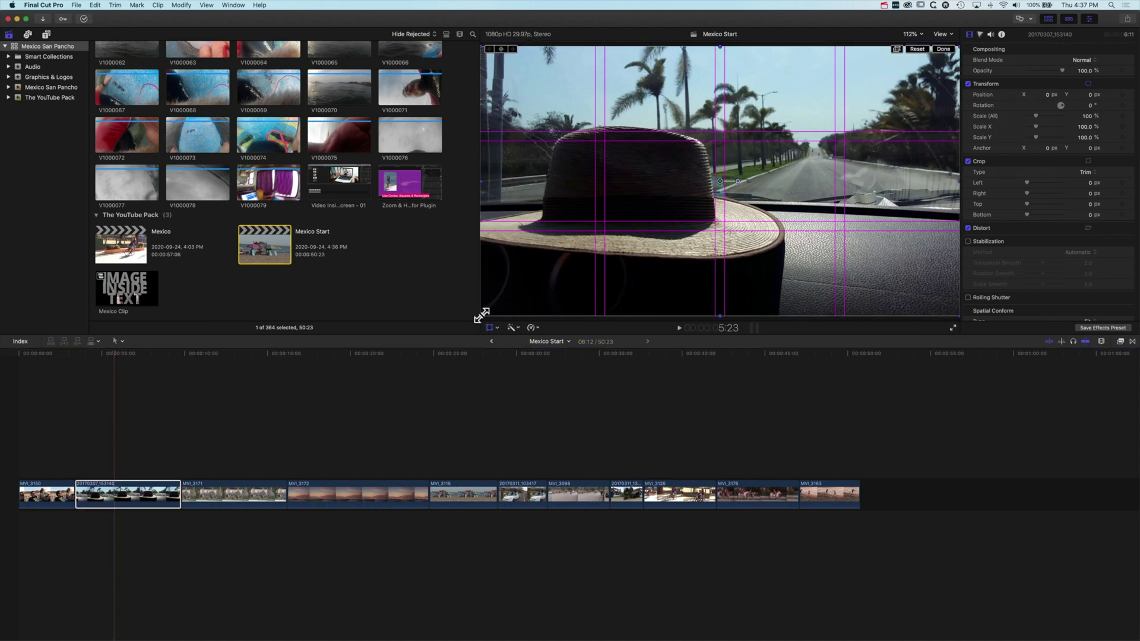
pyautogui.moveTo(481, 314); pyautogui.dragTo(598, 180)
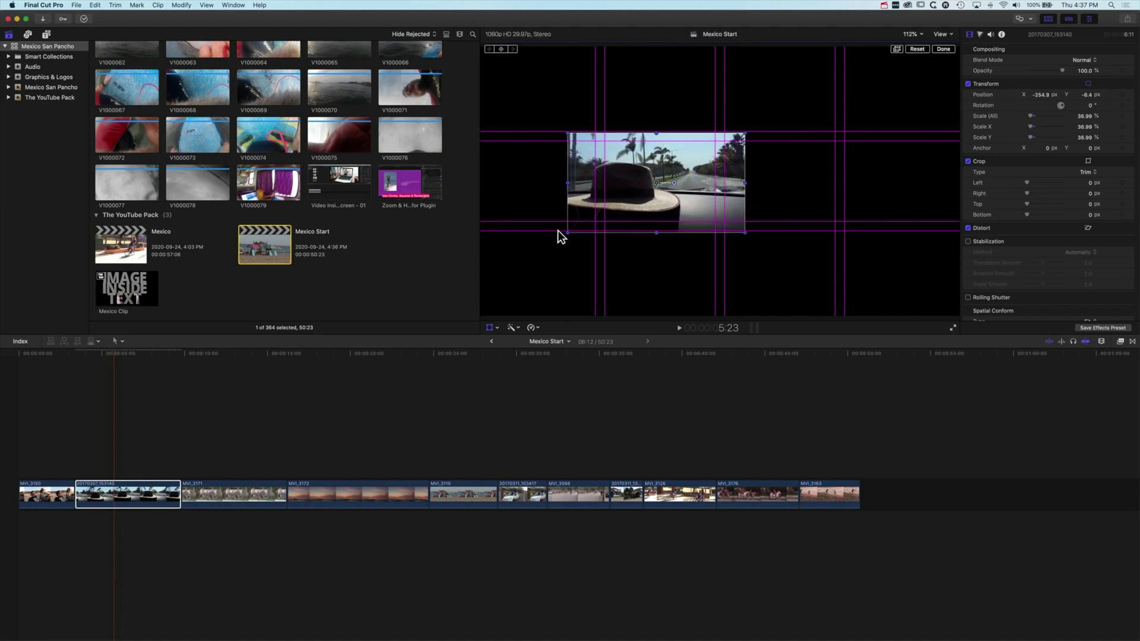
pyautogui.moveTo(567, 235); pyautogui.dragTo(576, 231)
pyautogui.moveTo(652, 190); pyautogui.dragTo(679, 188)
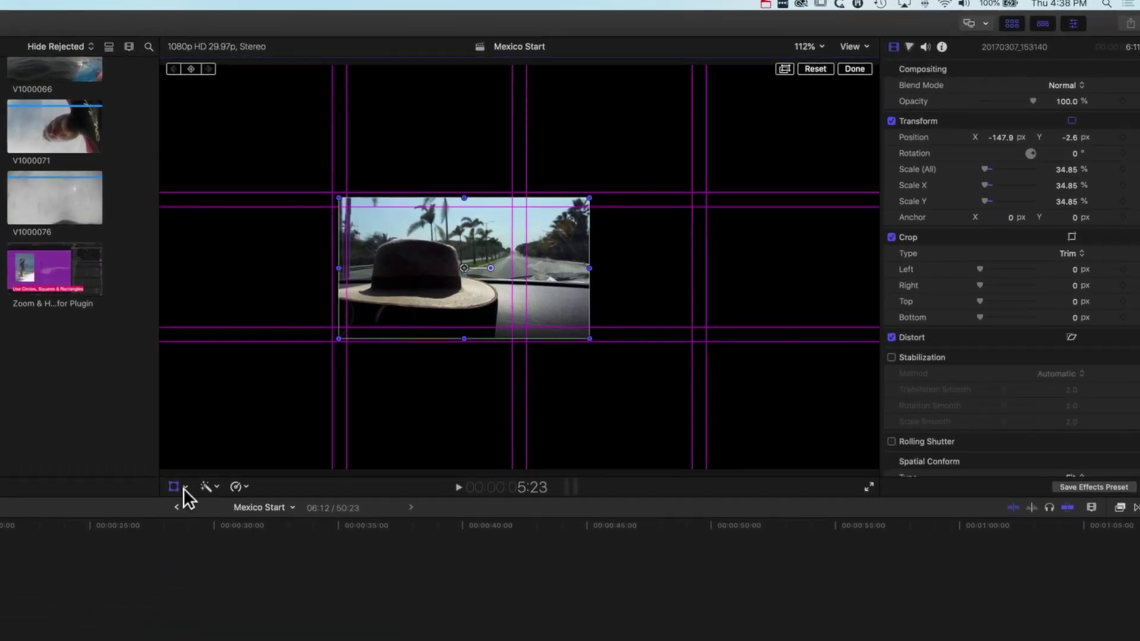
# Trim the hat clip to the inner grid lines at about 57 left, 584.5 right, 68.2 top and 81 px bottom.
pyautogui.click(498, 327)
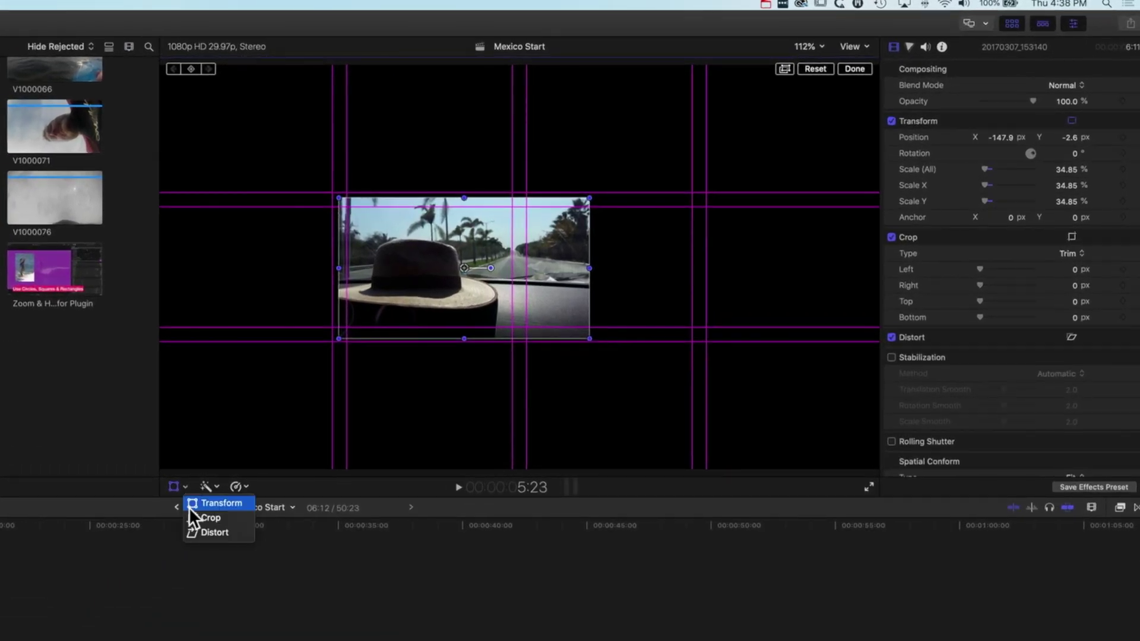
pyautogui.click(206, 517)
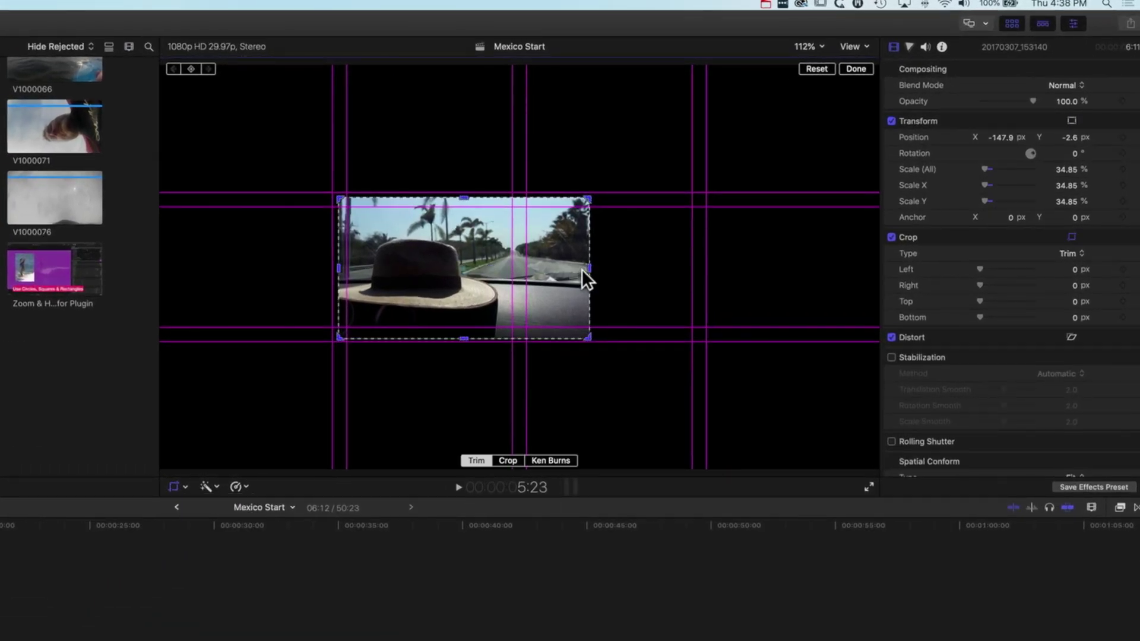
pyautogui.moveTo(589, 267); pyautogui.dragTo(512, 266)
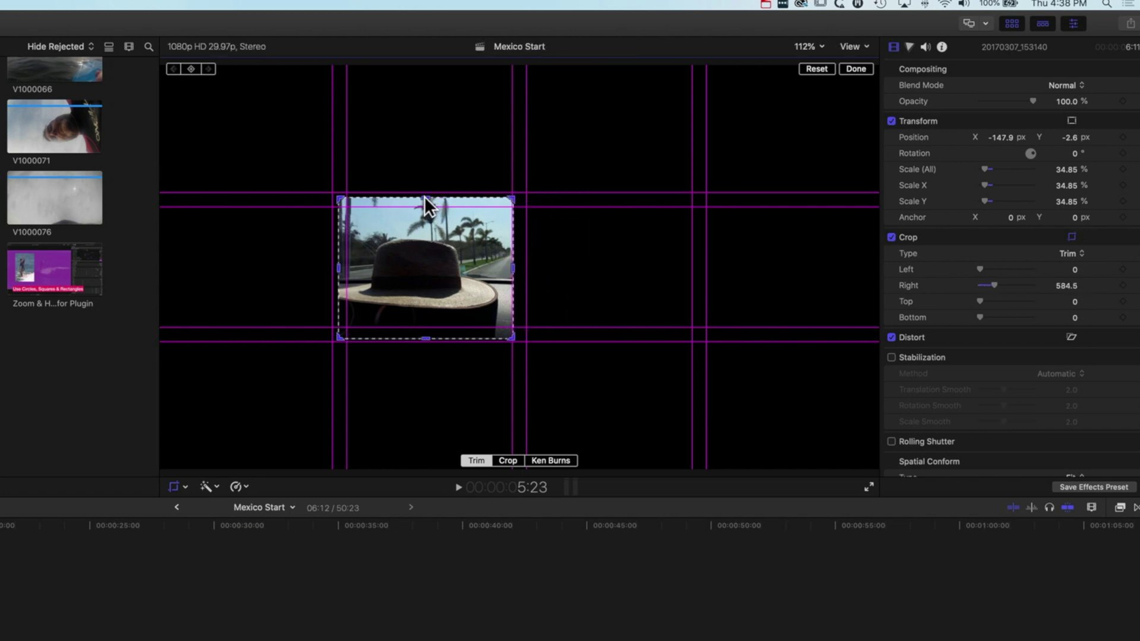
pyautogui.moveTo(425, 197); pyautogui.dragTo(424, 207)
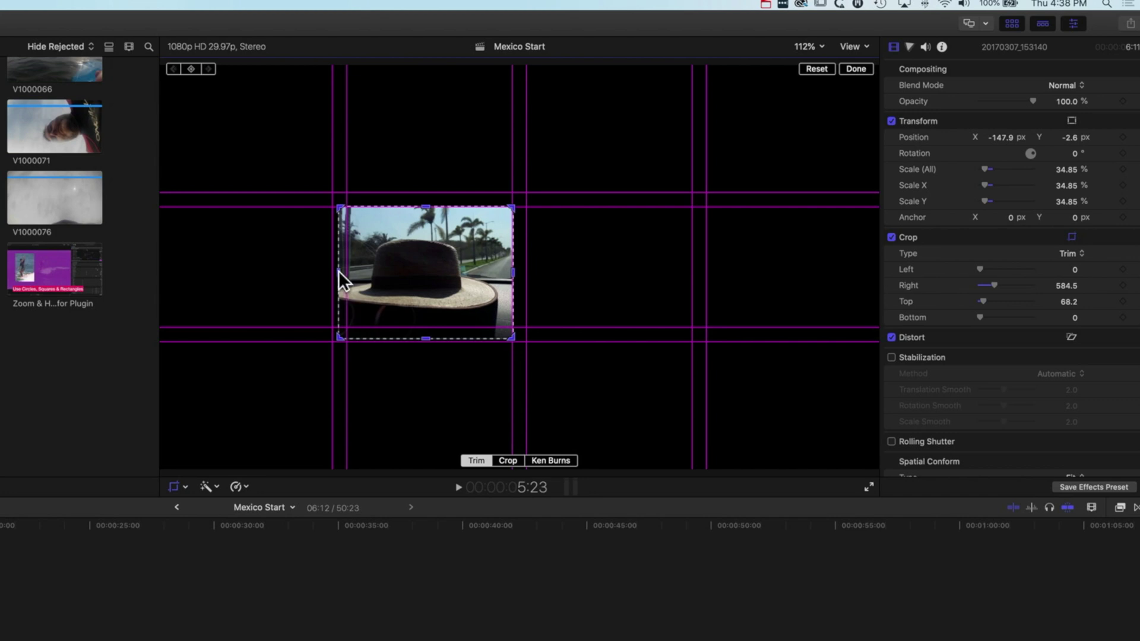
pyautogui.moveTo(339, 271); pyautogui.dragTo(345, 273)
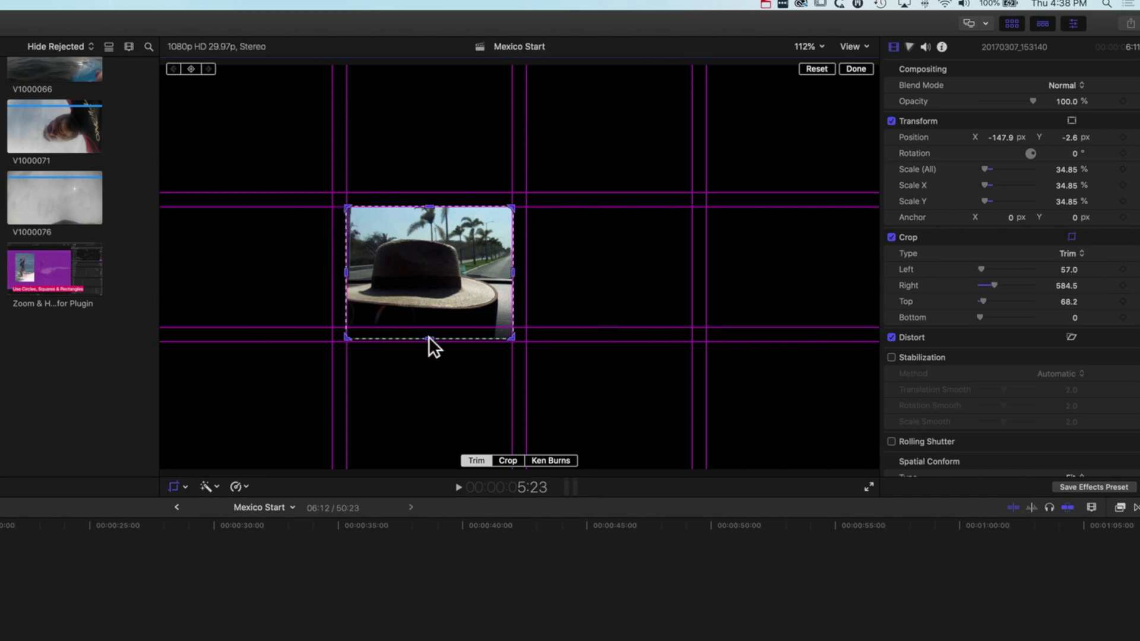
pyautogui.moveTo(429, 337); pyautogui.dragTo(430, 326)
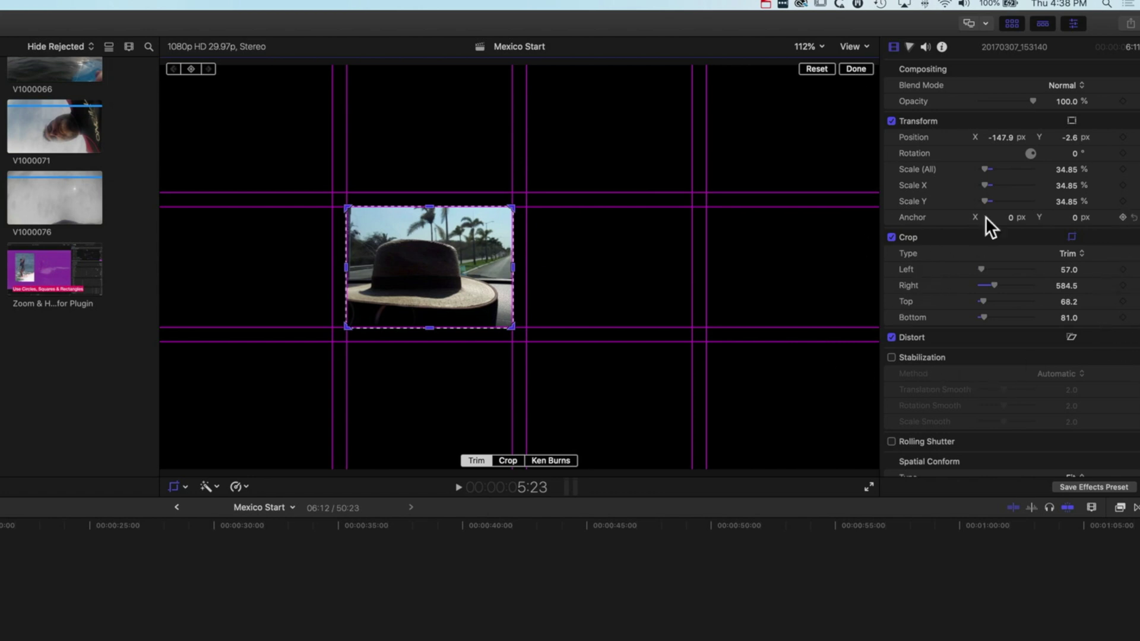
# Refine the right trim edge of the hat clip against its grid line at about 590.5 px.
pyautogui.click(811, 46)
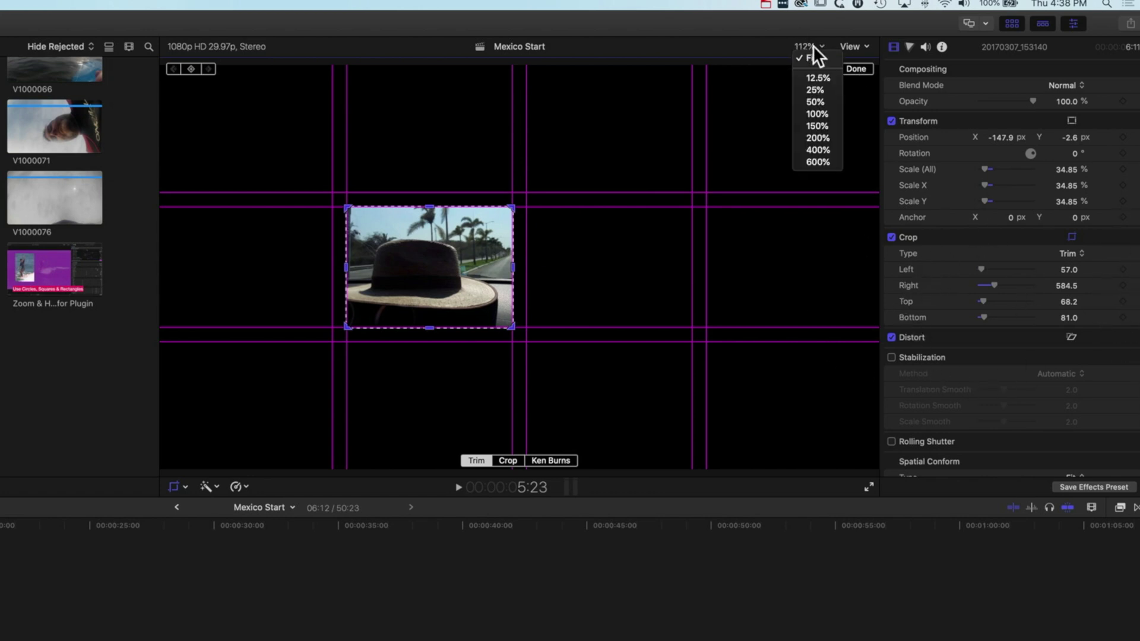
pyautogui.click(818, 151)
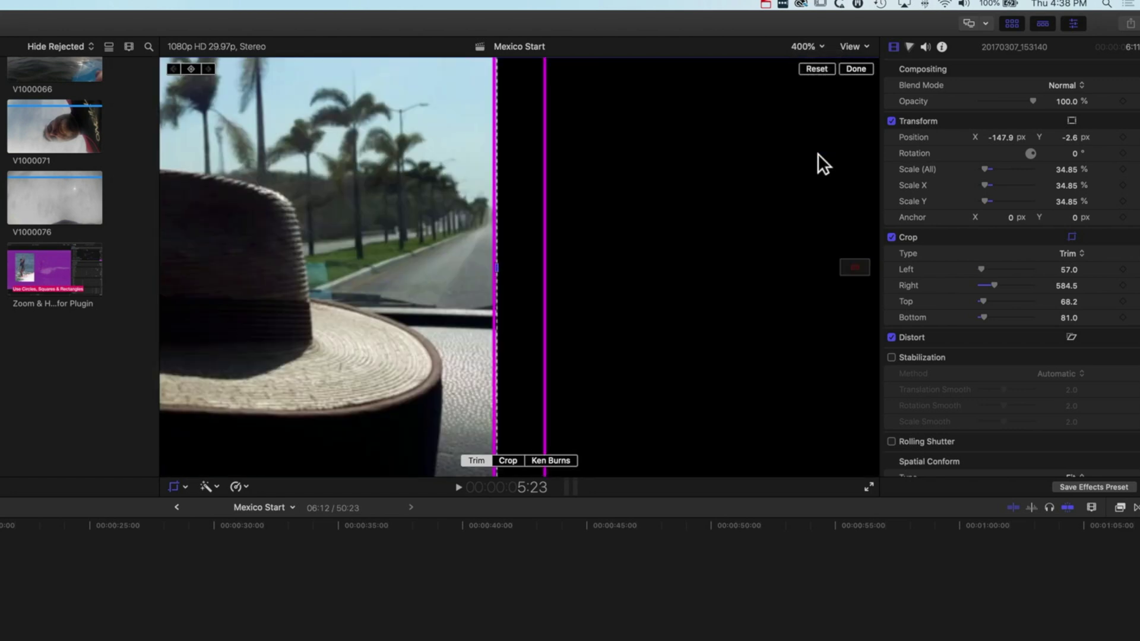
pyautogui.moveTo(855, 267); pyautogui.dragTo(858, 267)
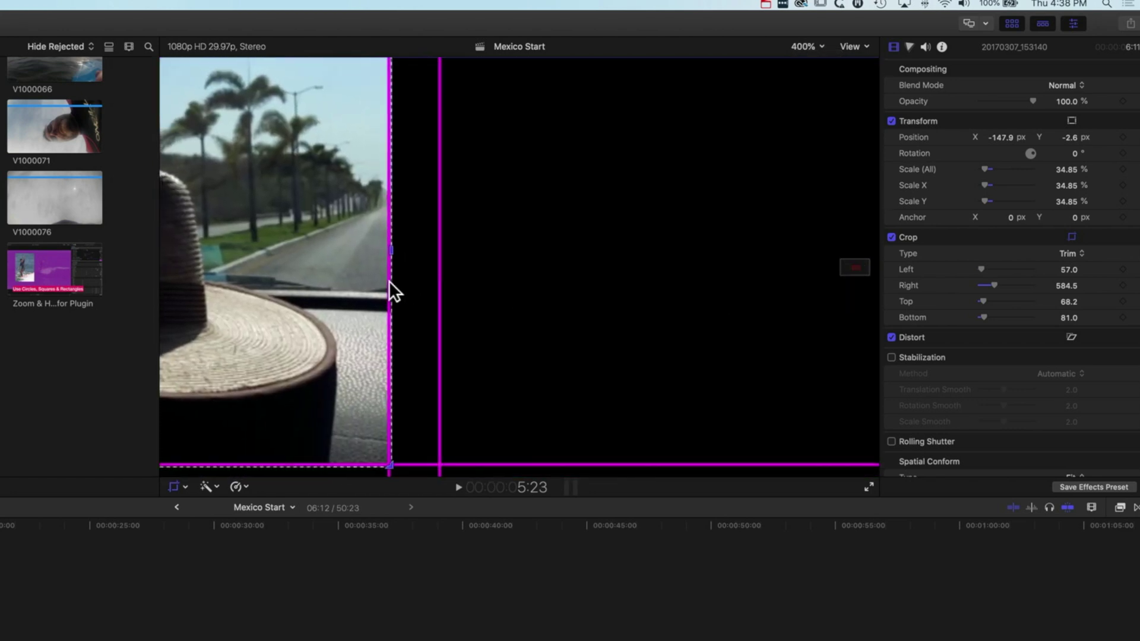
pyautogui.hotkey('shift', 'c')
pyautogui.moveTo(392, 251); pyautogui.dragTo(389, 250)
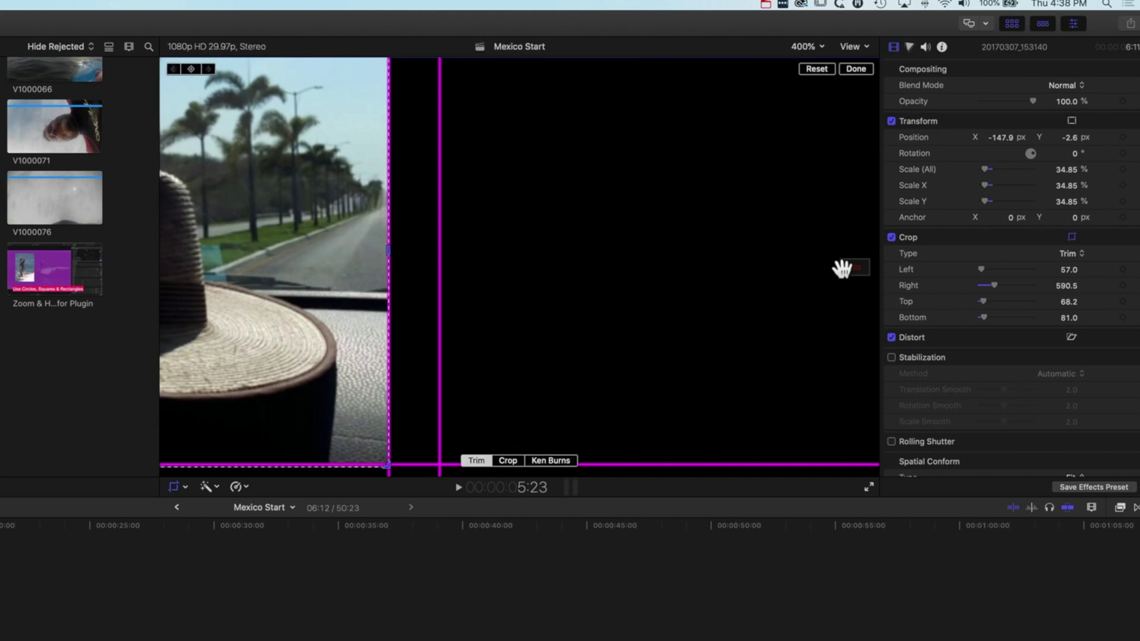
# Refine the hat clip's bottom trim to about 81.2 px and its left trim to about 63.6 px along the grid lines.
pyautogui.moveTo(853, 268); pyautogui.dragTo(848, 264)
pyautogui.moveTo(550, 273)
pyautogui.mouseDown()
pyautogui.moveTo(550, 261)
pyautogui.moveTo(550, 273)
pyautogui.mouseUp()
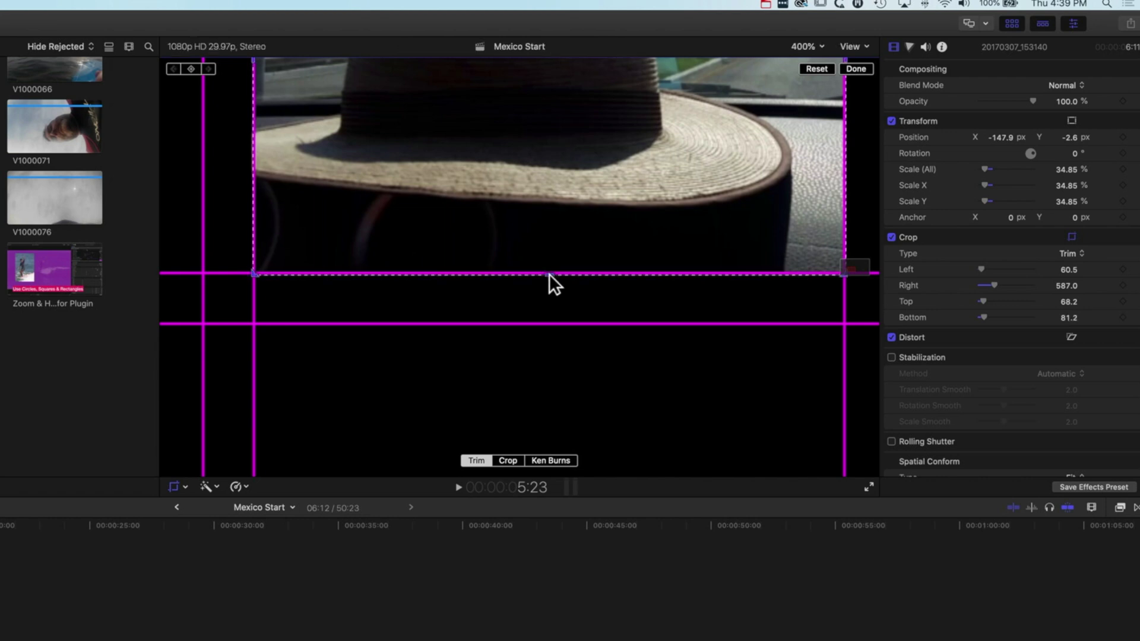
pyautogui.moveTo(845, 264); pyautogui.dragTo(824, 269)
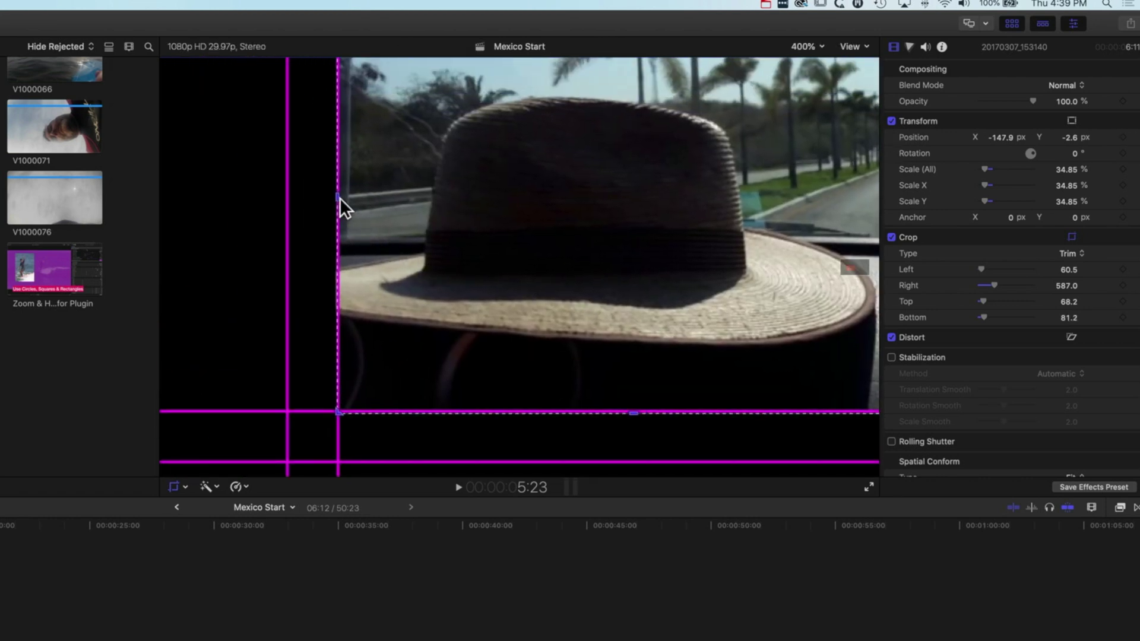
pyautogui.moveTo(338, 196); pyautogui.dragTo(340, 196)
# Refine the hat clip's trim to about 70.1 top, 65.1 left and 585.4 px right, and finish cropping.
pyautogui.moveTo(835, 265); pyautogui.dragTo(858, 265)
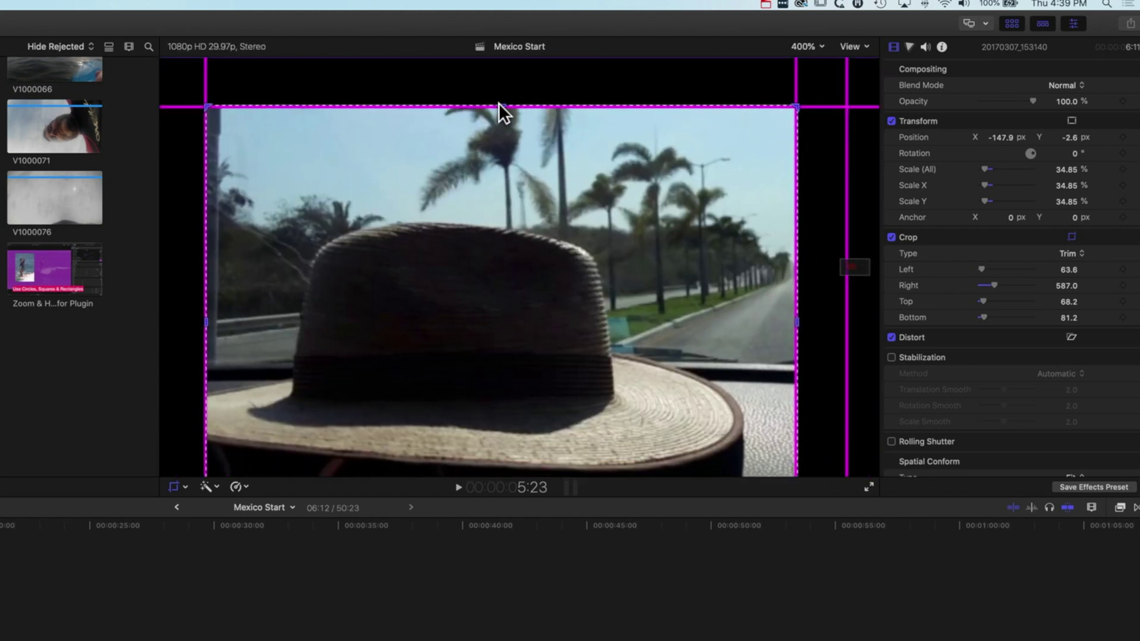
pyautogui.moveTo(499, 102); pyautogui.dragTo(504, 105)
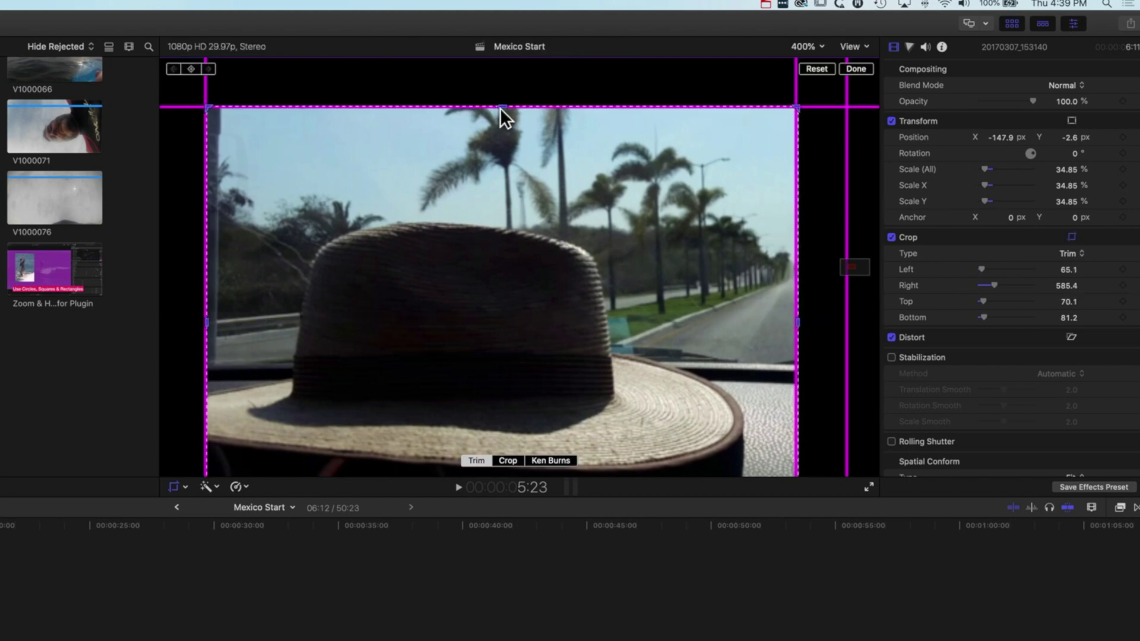
pyautogui.click(808, 46)
pyautogui.click(811, 58)
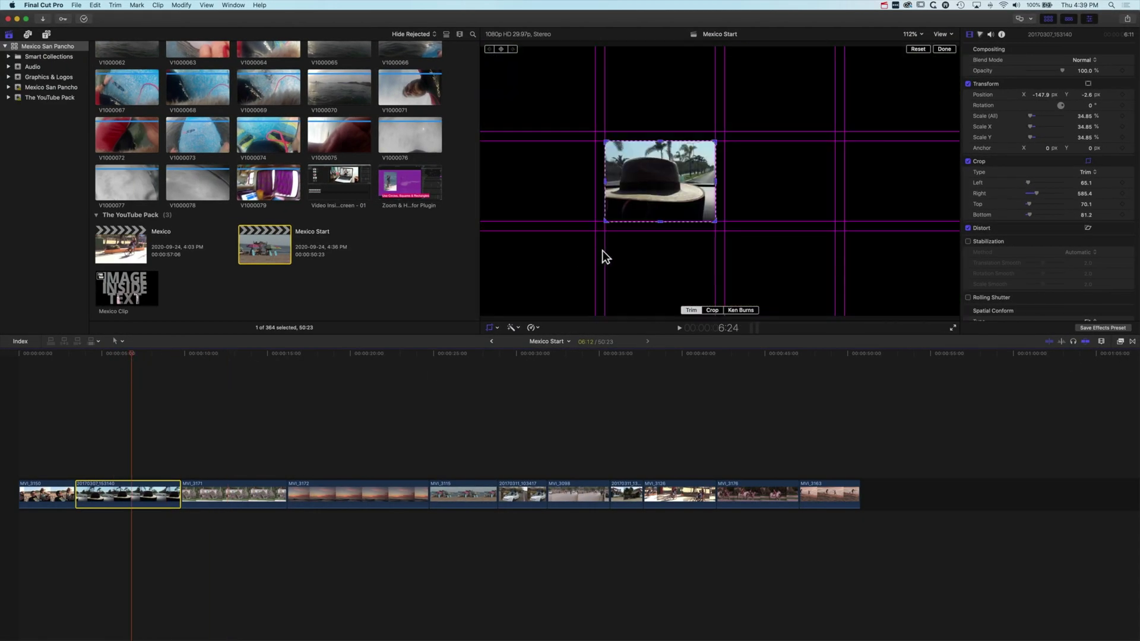
pyautogui.click(947, 49)
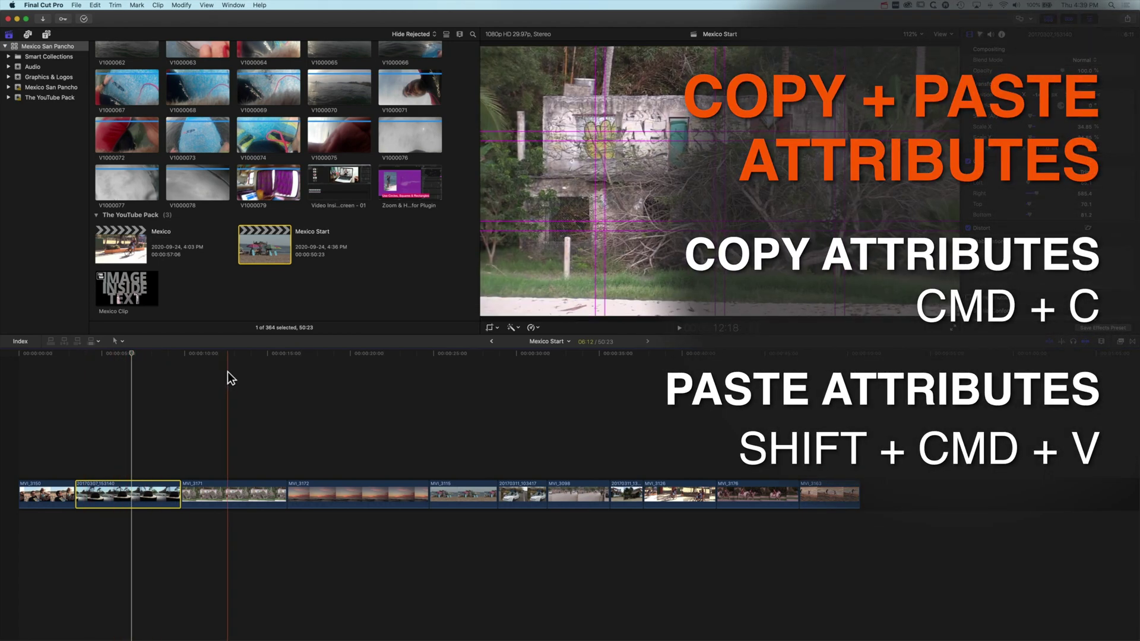
# Paste the position, scale and crop attributes copied from 20170307_153140 onto clip MVI_3171, leaving out the audio attributes.
pyautogui.click(239, 354)
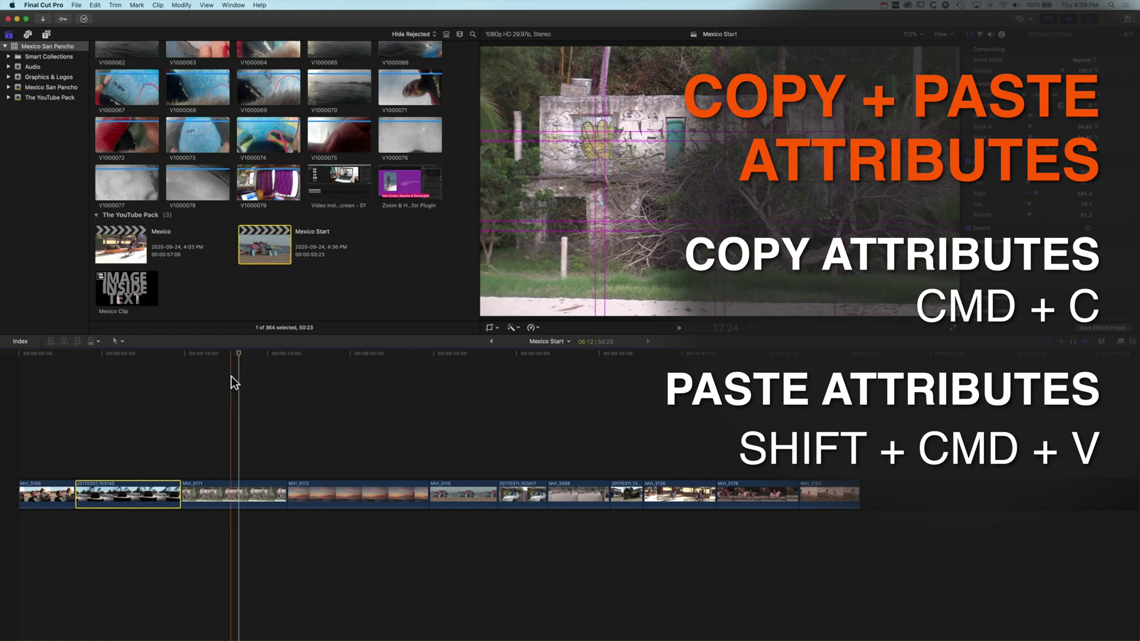
pyautogui.click(248, 491)
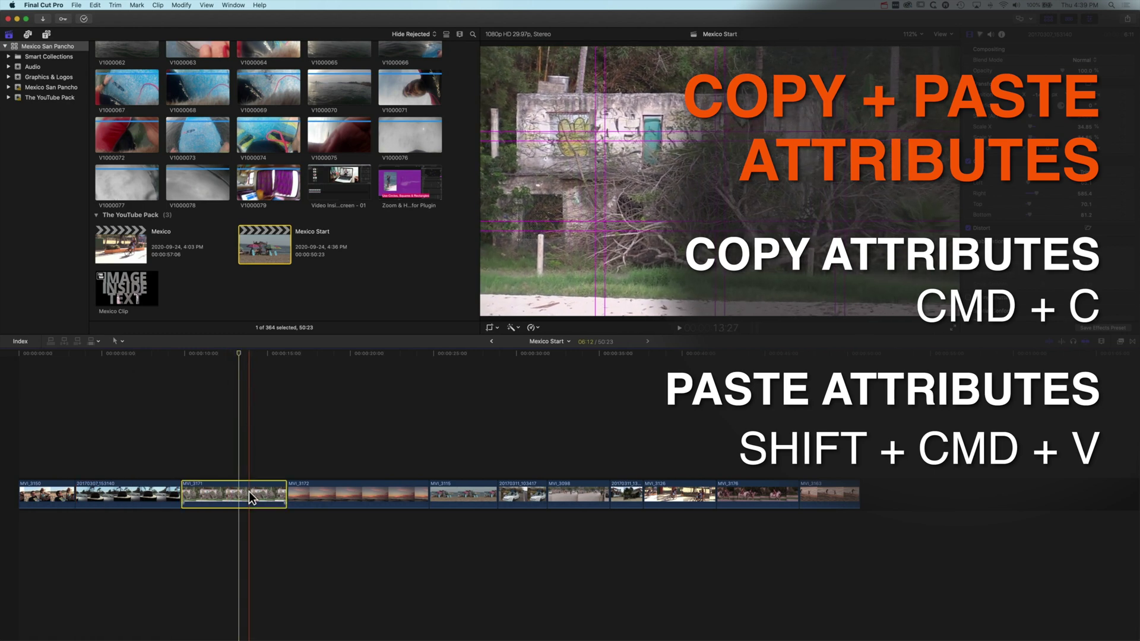
pyautogui.click(90, 6)
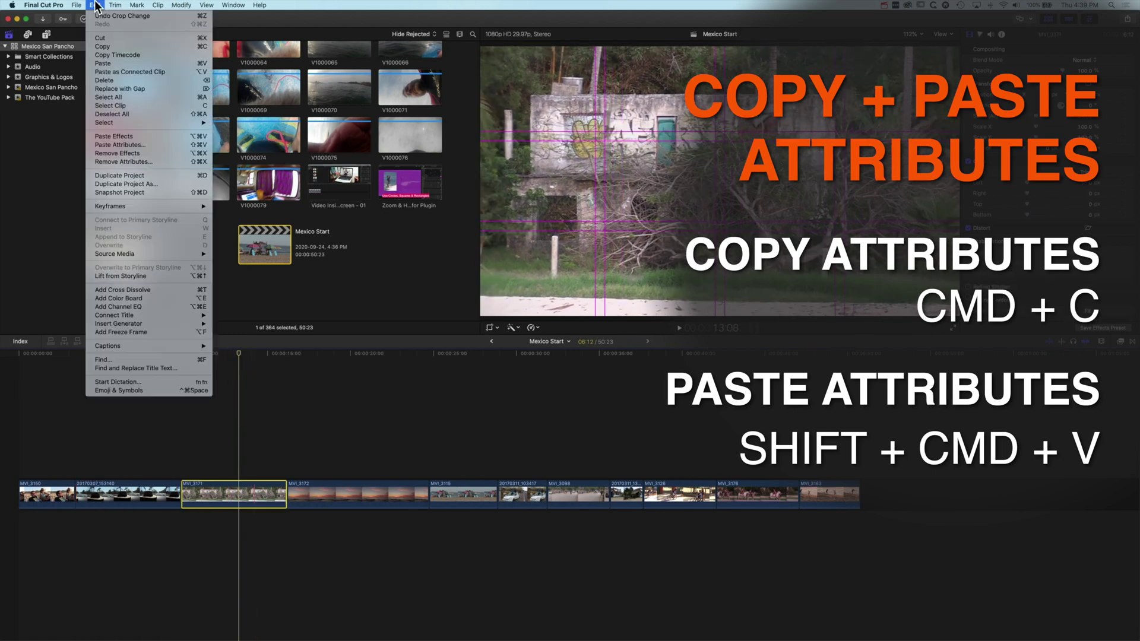
pyautogui.click(134, 148)
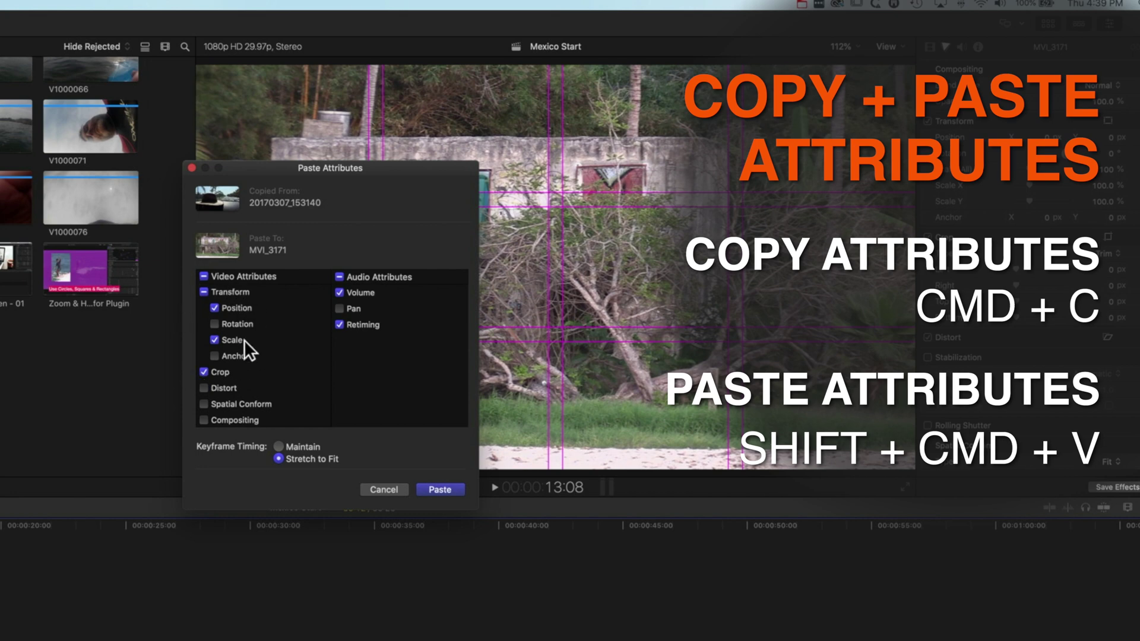
pyautogui.click(340, 276)
pyautogui.click(449, 488)
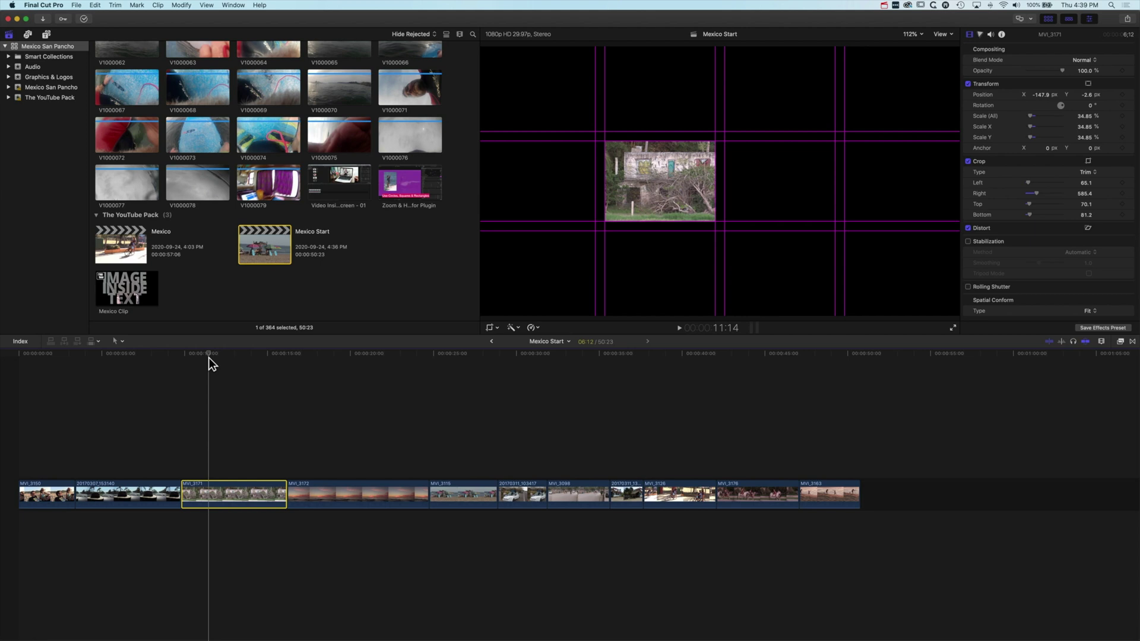
# Connect clip MVI_3172 above MVI_3171 and transform it to about 50.85% scale at about X 491.3, Y -0.5 px.
pyautogui.moveTo(334, 498); pyautogui.dragTo(76, 461)
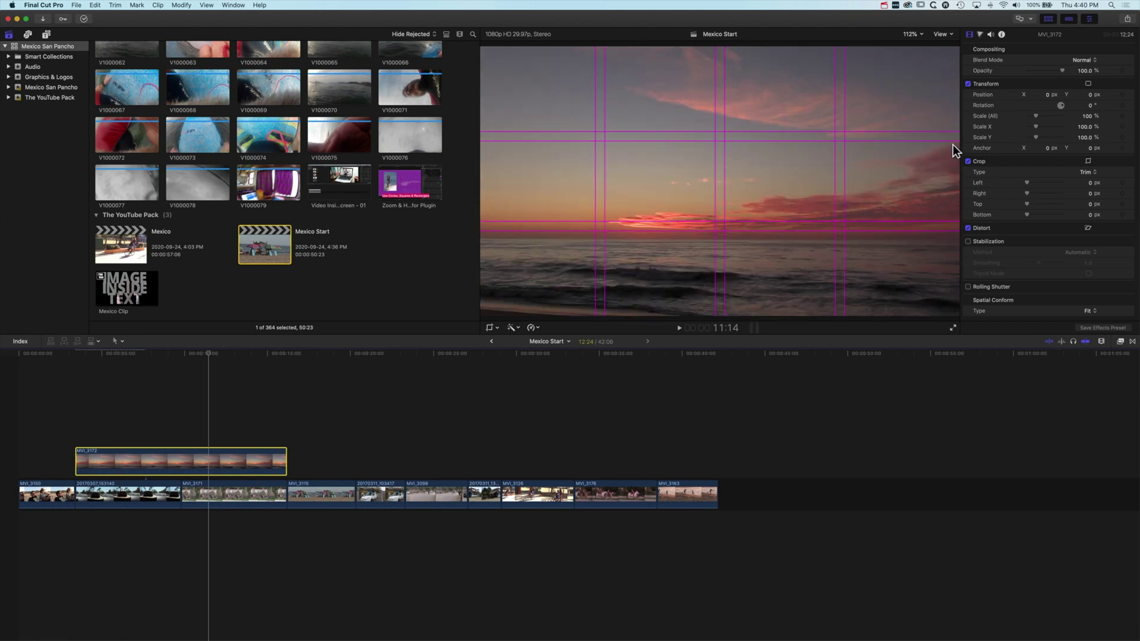
pyautogui.click(497, 328)
pyautogui.click(503, 339)
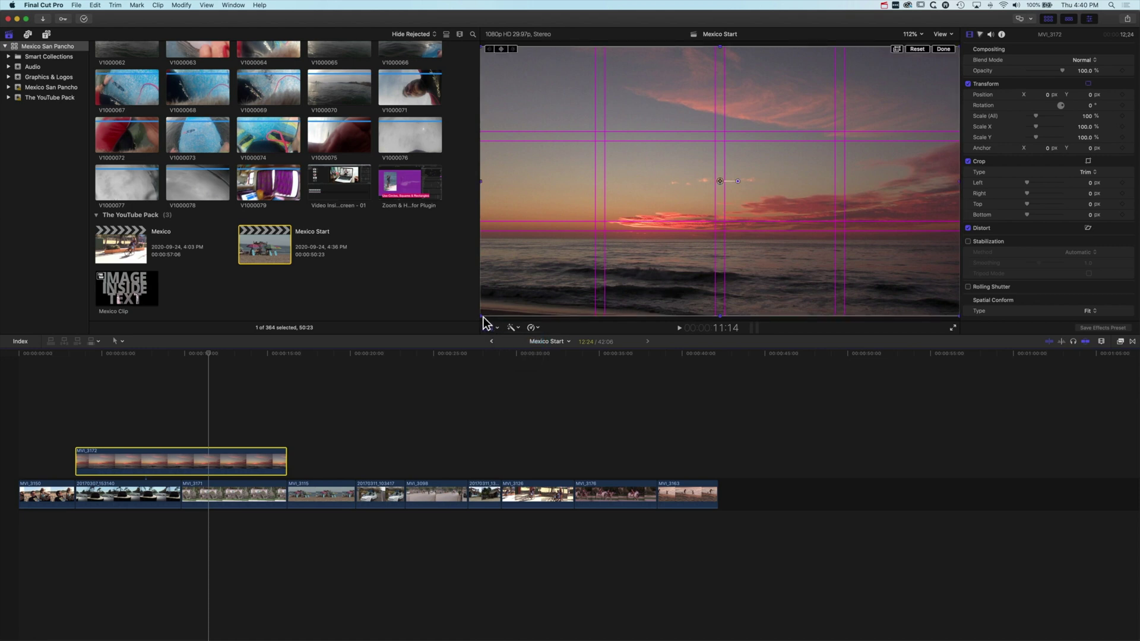
pyautogui.moveTo(695, 197); pyautogui.dragTo(630, 235)
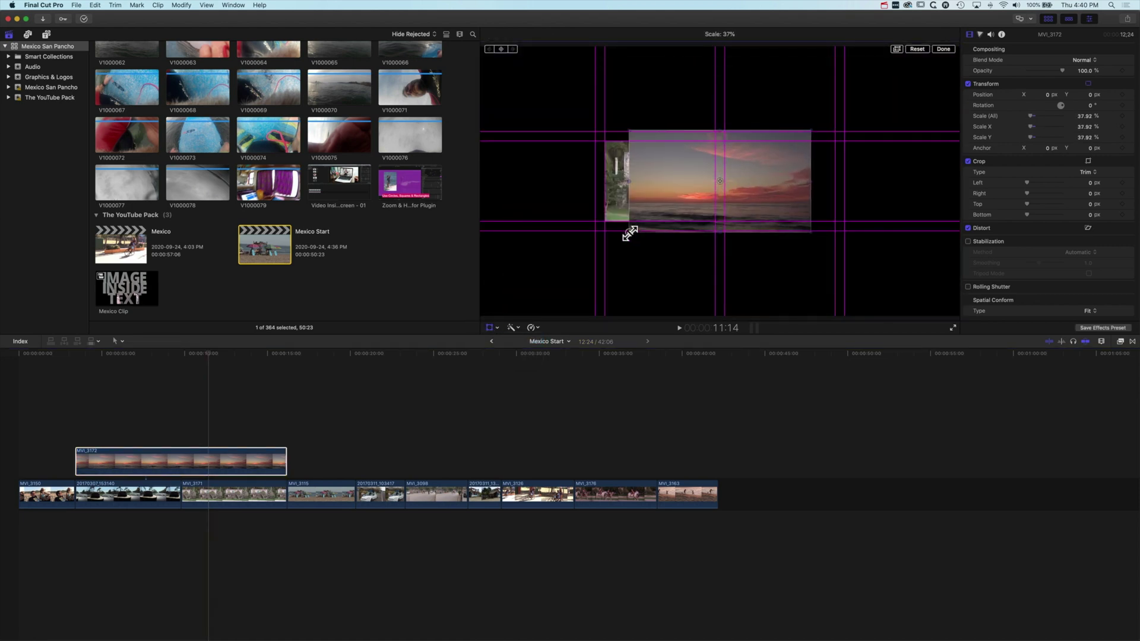
pyautogui.moveTo(670, 186); pyautogui.dragTo(776, 183)
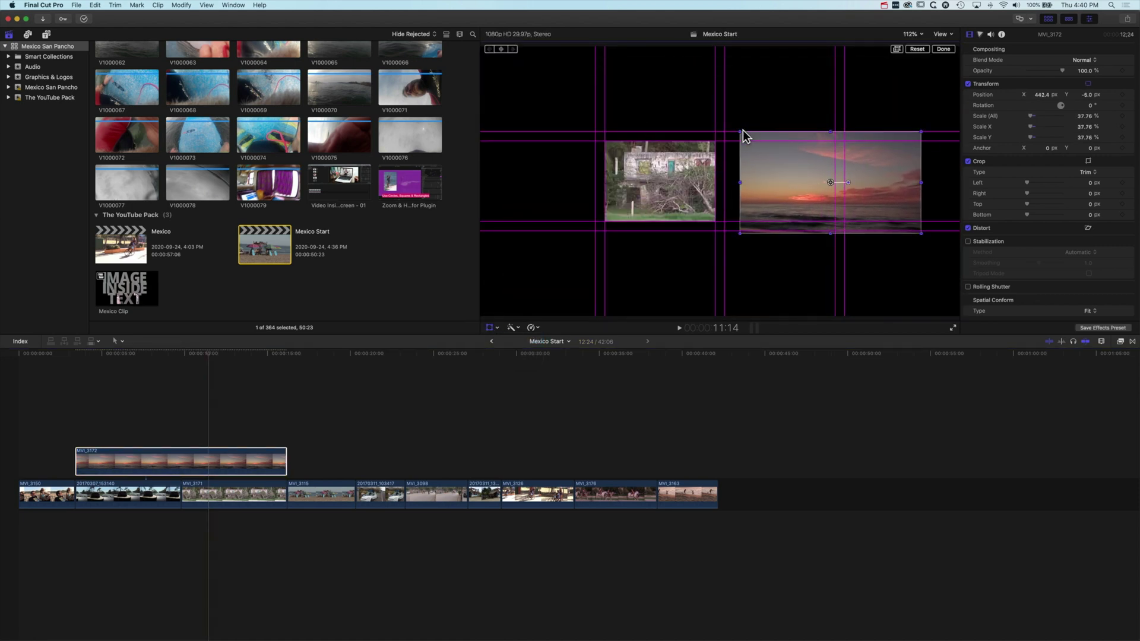
pyautogui.moveTo(743, 130); pyautogui.dragTo(705, 120)
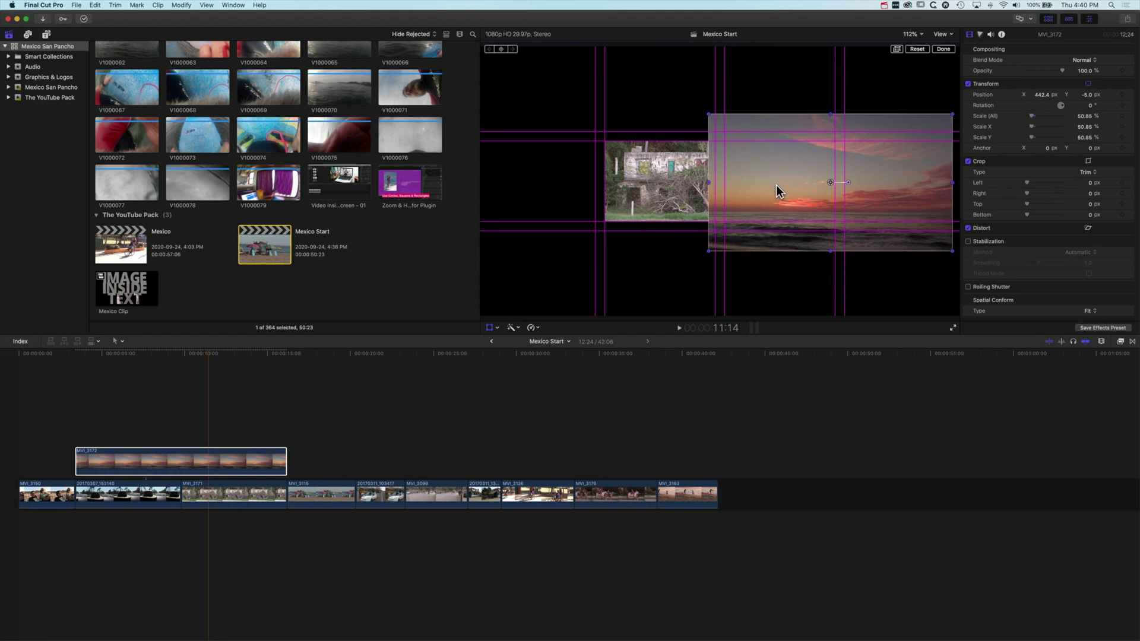
pyautogui.moveTo(775, 184); pyautogui.dragTo(788, 184)
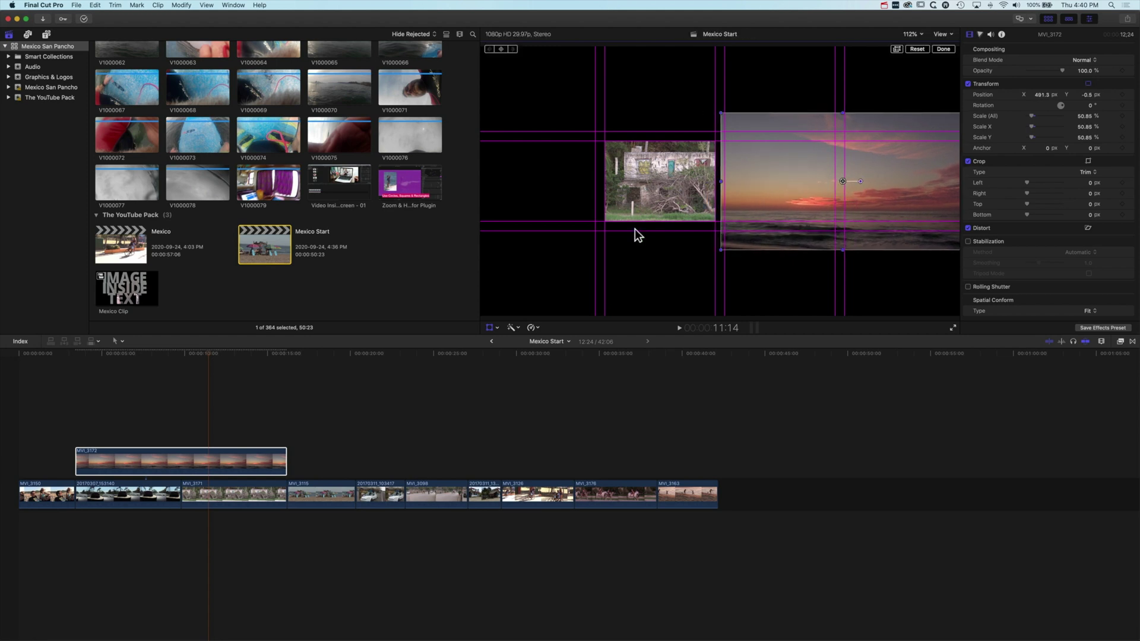
# Trim MVI_3172 along the grid lines to about 34.8 left, 223.1 top and 224.0 bottom, and finish cropping.
pyautogui.click(493, 327)
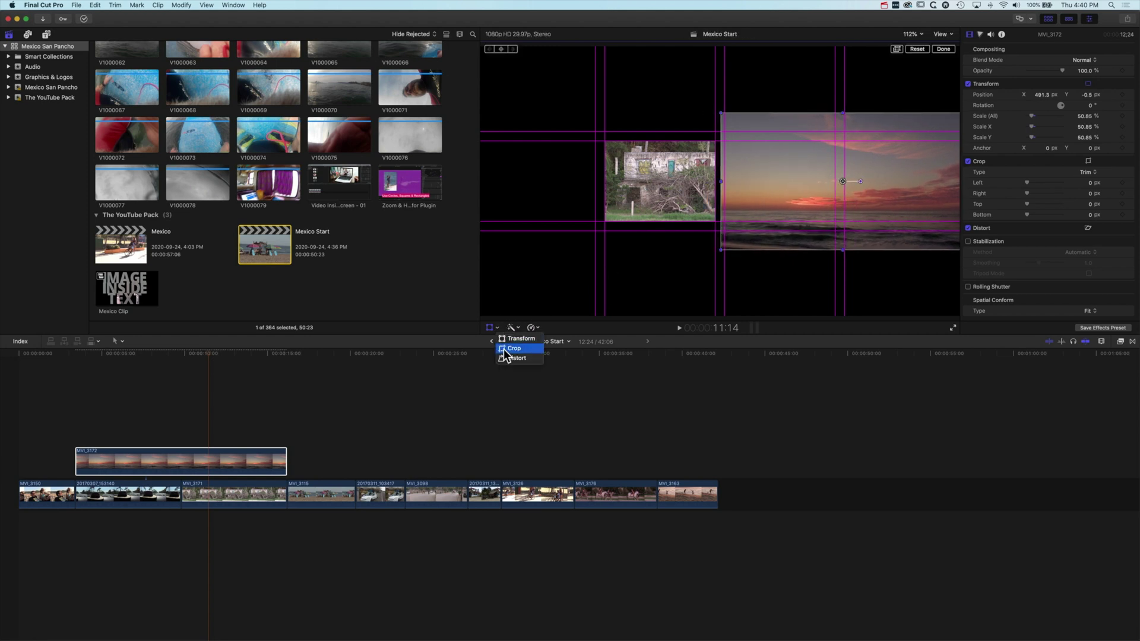
pyautogui.click(505, 351)
pyautogui.moveTo(842, 112); pyautogui.dragTo(842, 132)
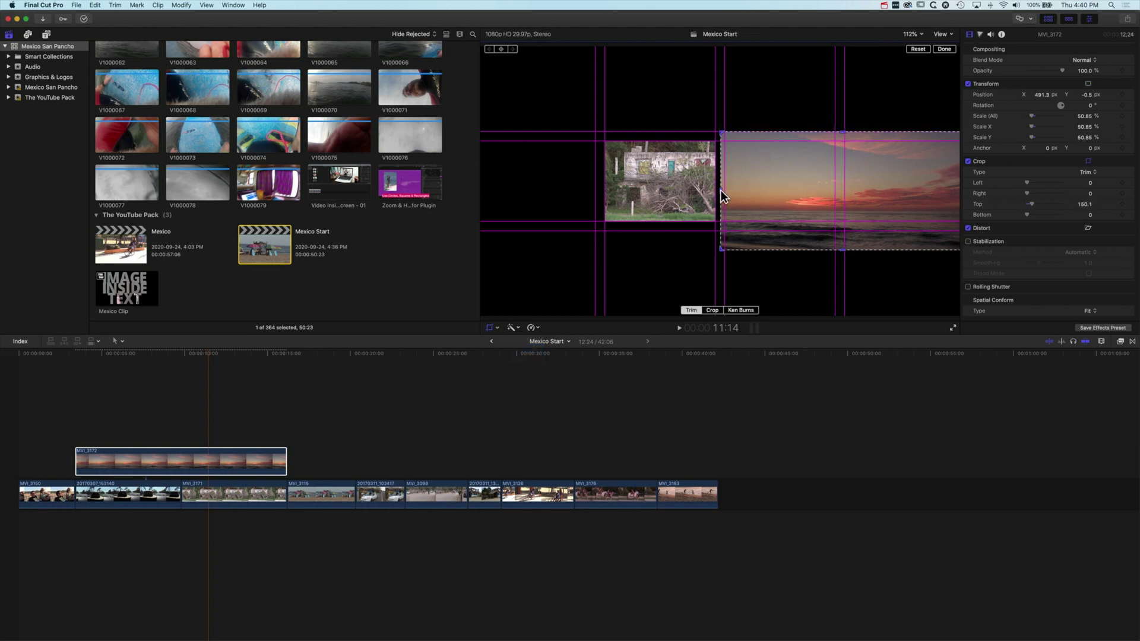
pyautogui.moveTo(721, 190); pyautogui.dragTo(725, 190)
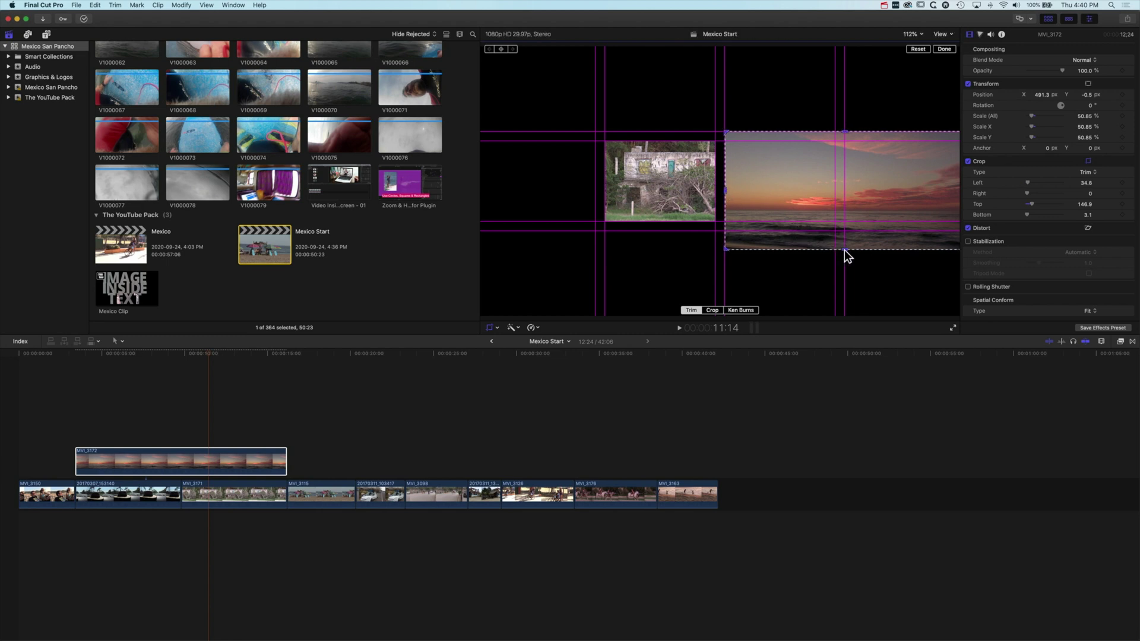
pyautogui.moveTo(846, 248); pyautogui.dragTo(847, 219)
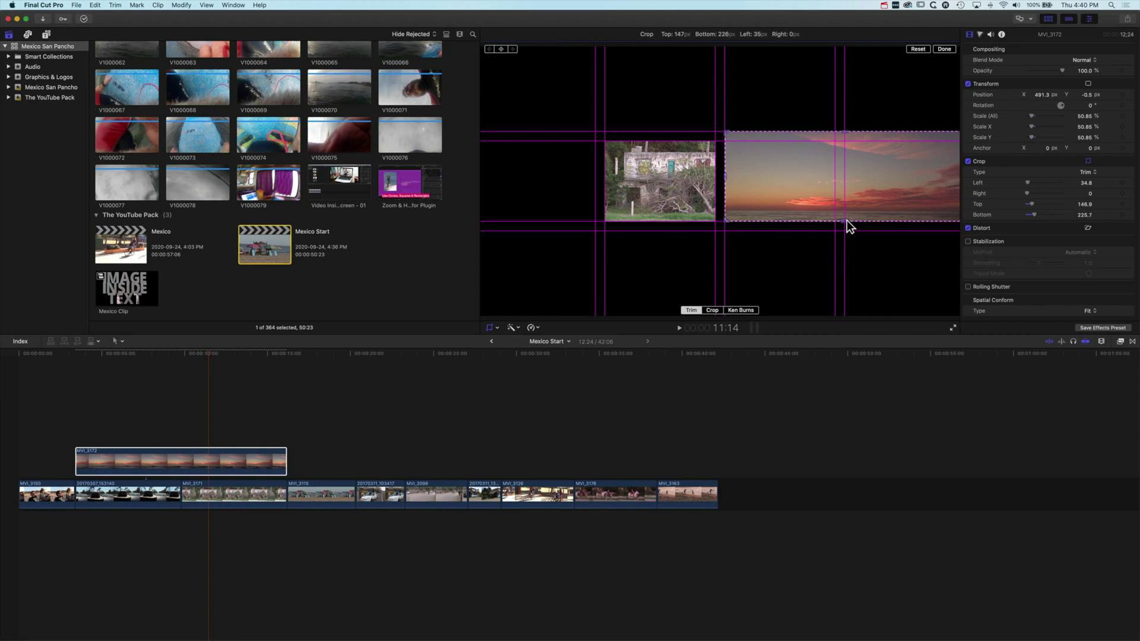
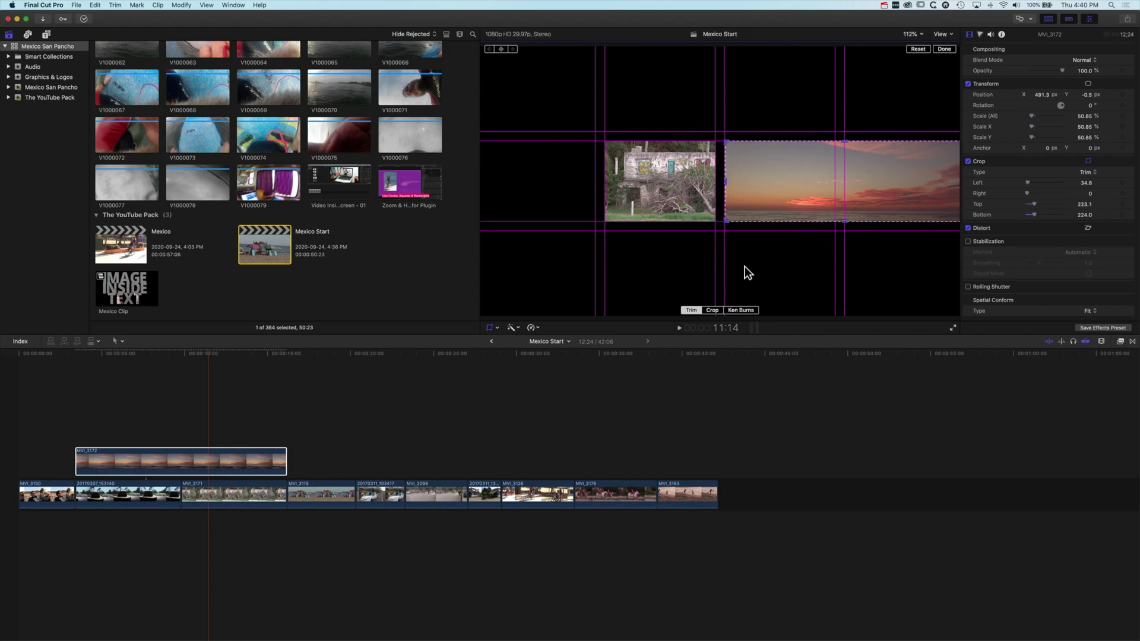
pyautogui.click(944, 49)
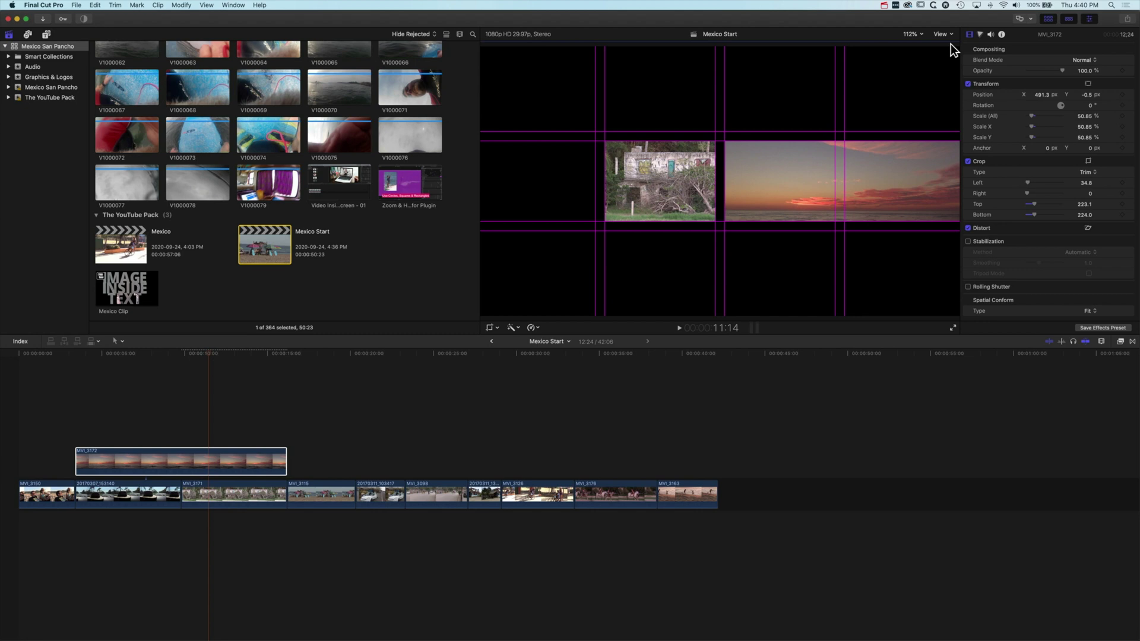
# Hide the custom overlay in the viewer and play back the two-cell split screen.
pyautogui.click(943, 34)
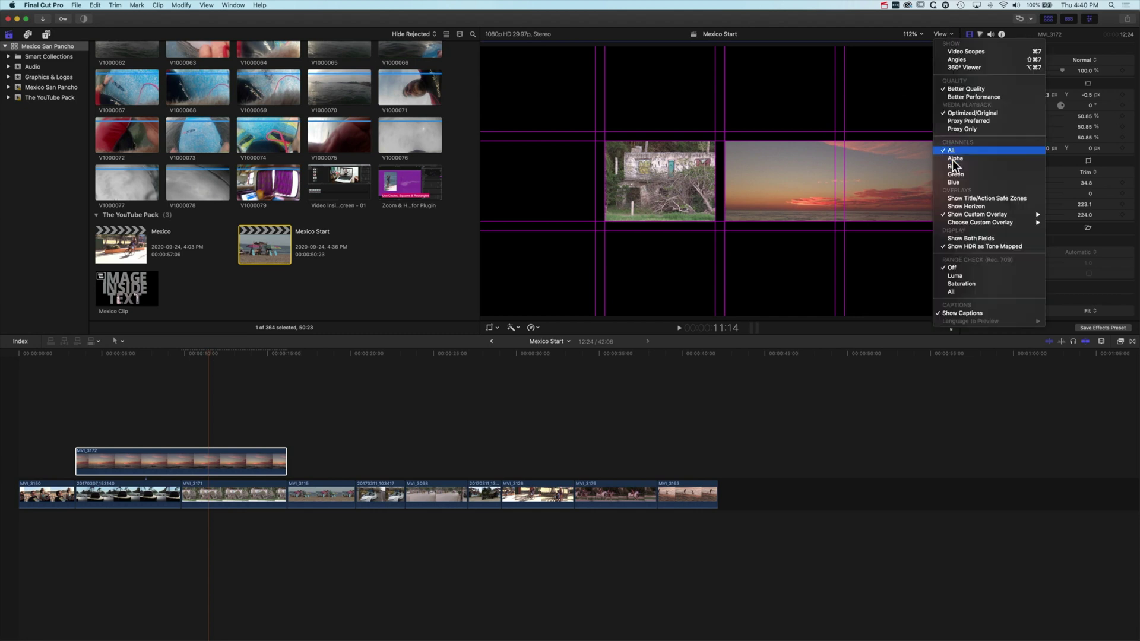
pyautogui.click(999, 214)
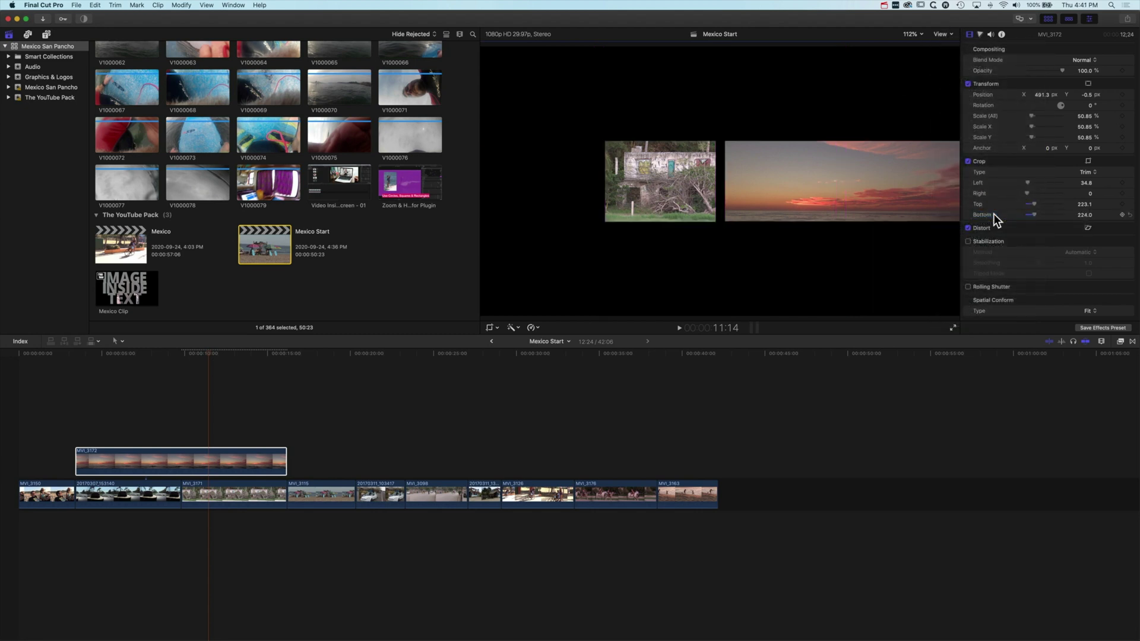
pyautogui.moveTo(207, 352); pyautogui.dragTo(95, 351)
pyautogui.press('space')
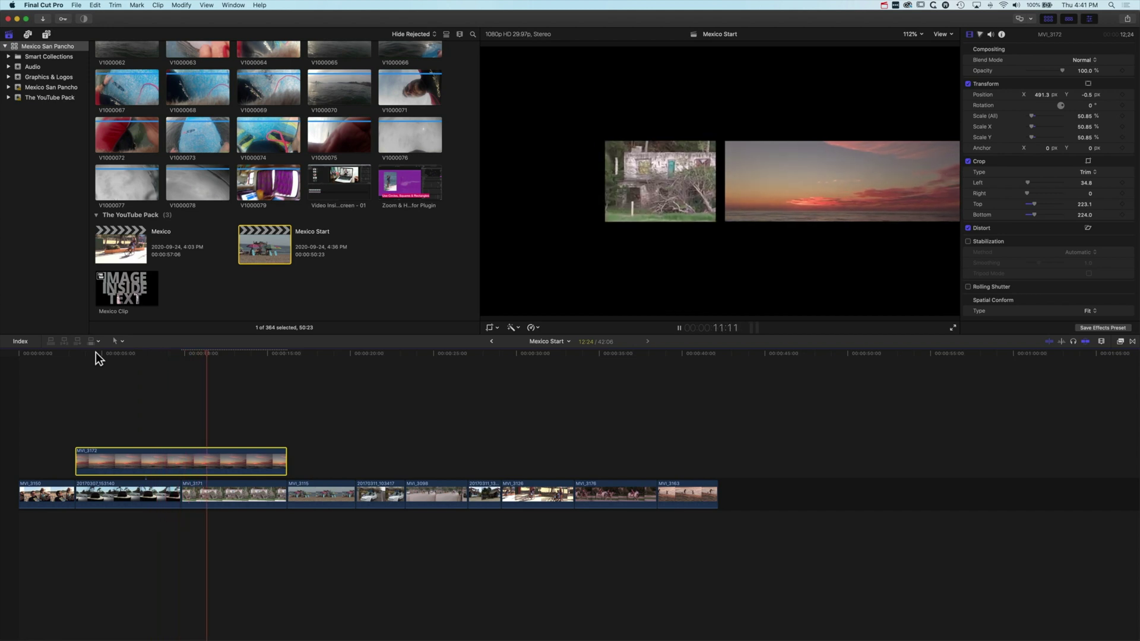
pyautogui.press('space')
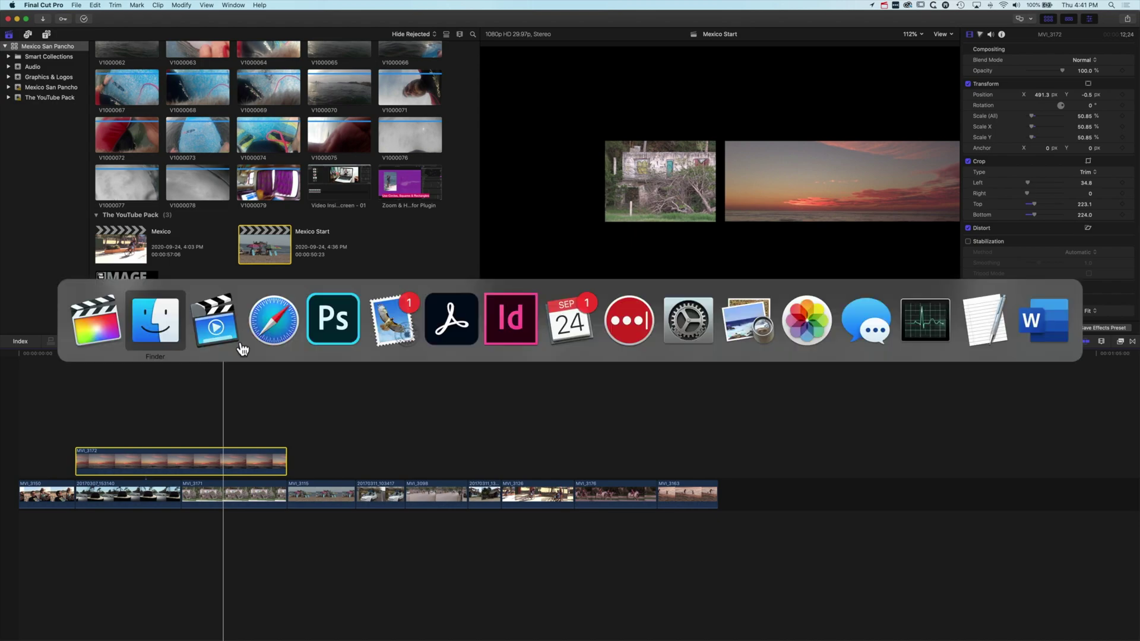
# Switch to InDesign and paste a copy of the lower horizontal gutter rectangle from the grid page onto blank page 4.
pyautogui.click(522, 336)
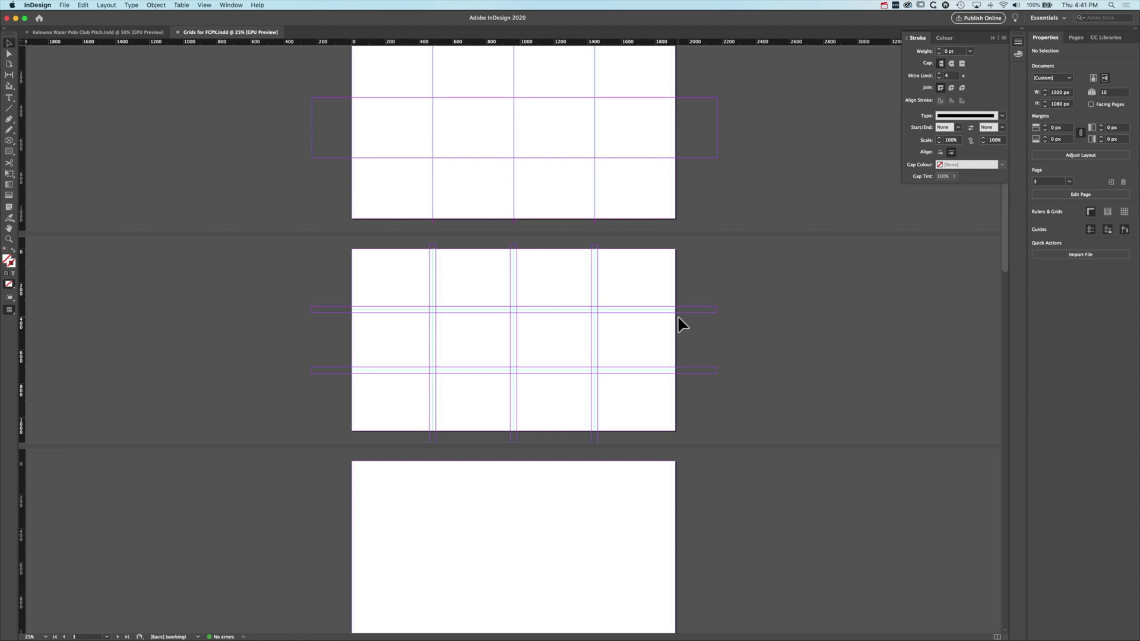
pyautogui.moveTo(456, 489); pyautogui.dragTo(468, 364)
pyautogui.moveTo(456, 439); pyautogui.dragTo(446, 385)
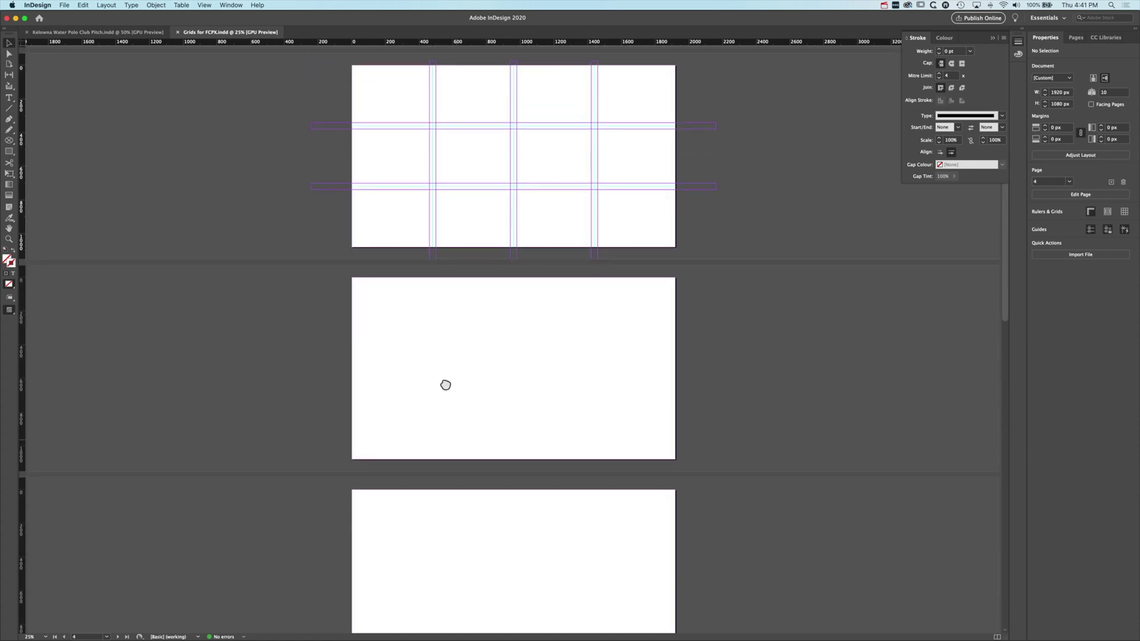
pyautogui.click(323, 188)
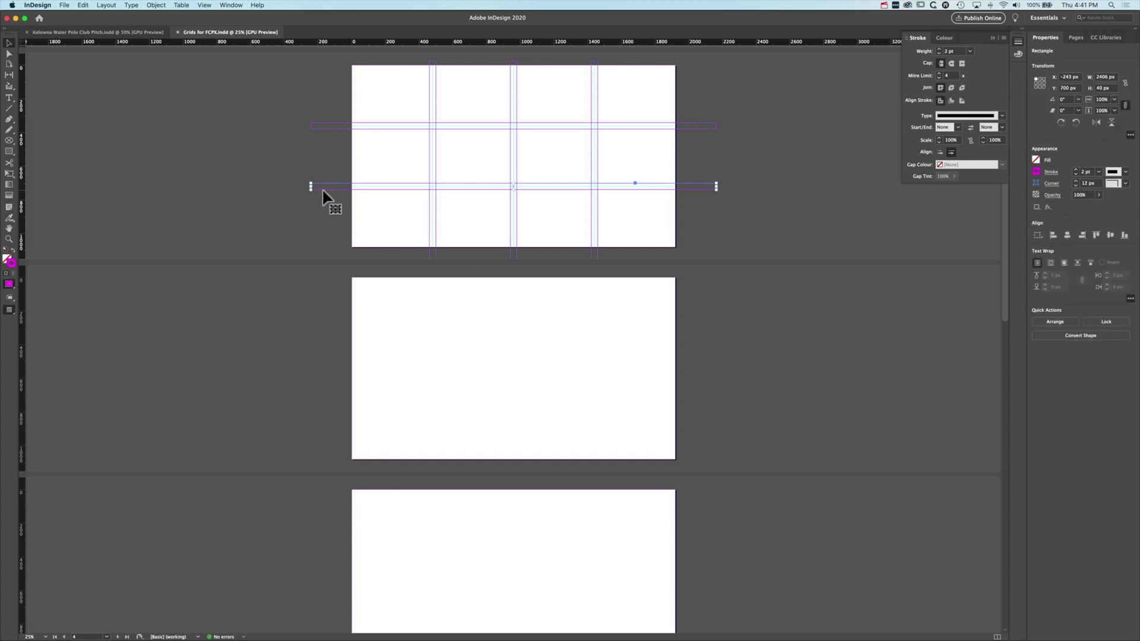
pyautogui.click(444, 347)
pyautogui.hotkey('ctrl', 'v')
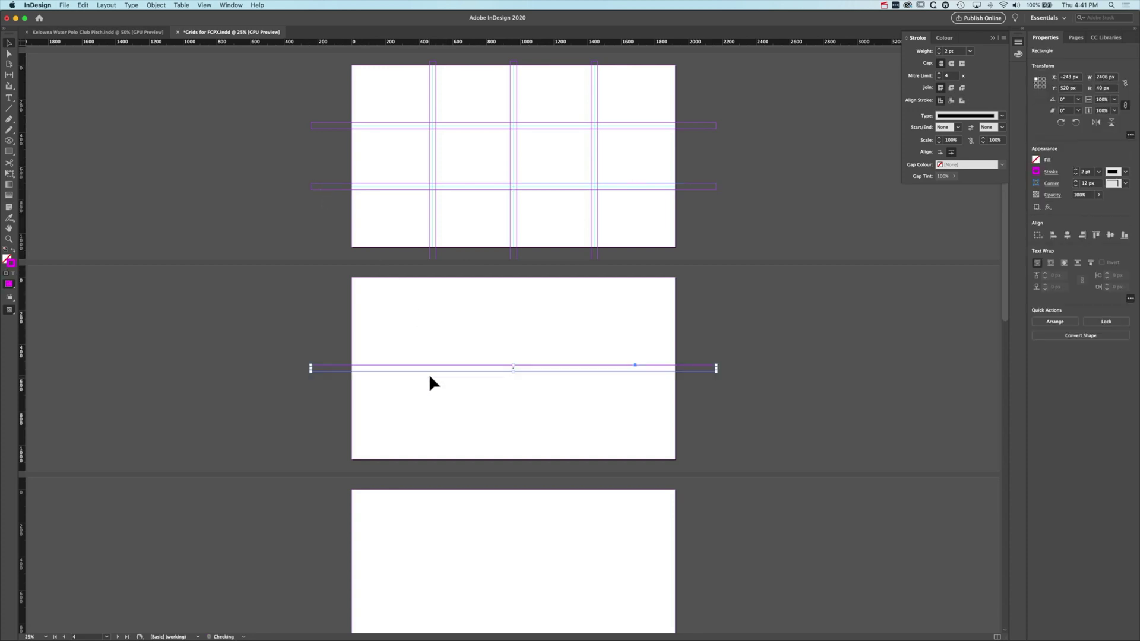
# Resize the pasted rectangle to cover the whole page, 1920 by 1080 px starting at X 0, Y 0.
pyautogui.moveTo(515, 365); pyautogui.dragTo(514, 313)
pyautogui.moveTo(514, 371); pyautogui.dragTo(517, 416)
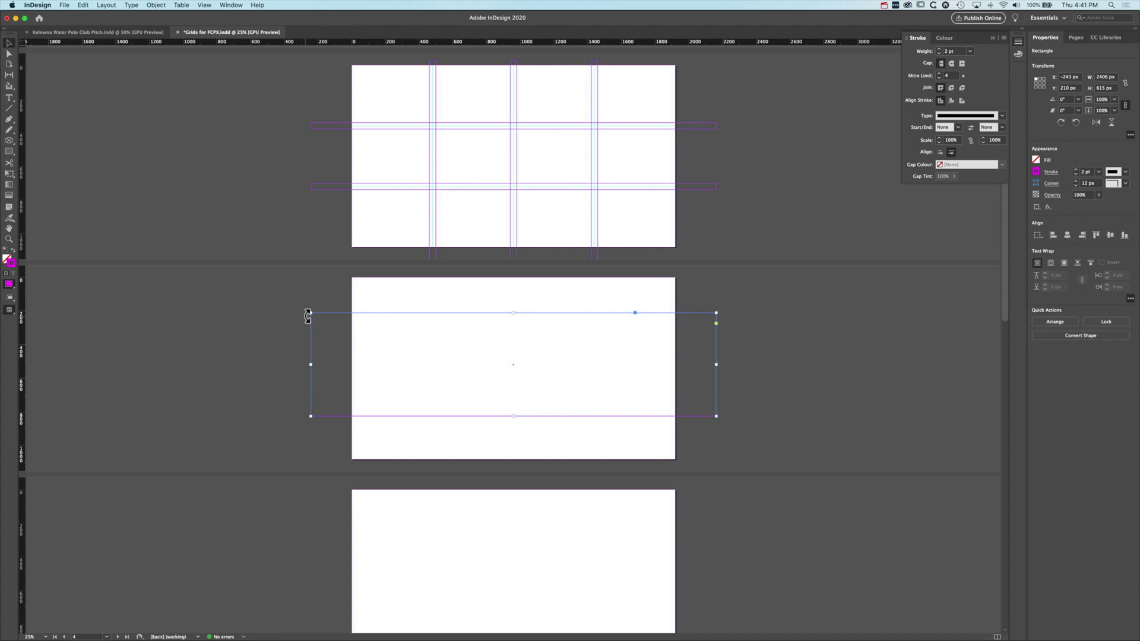
pyautogui.moveTo(310, 313); pyautogui.dragTo(352, 277)
pyautogui.moveTo(716, 416); pyautogui.dragTo(675, 460)
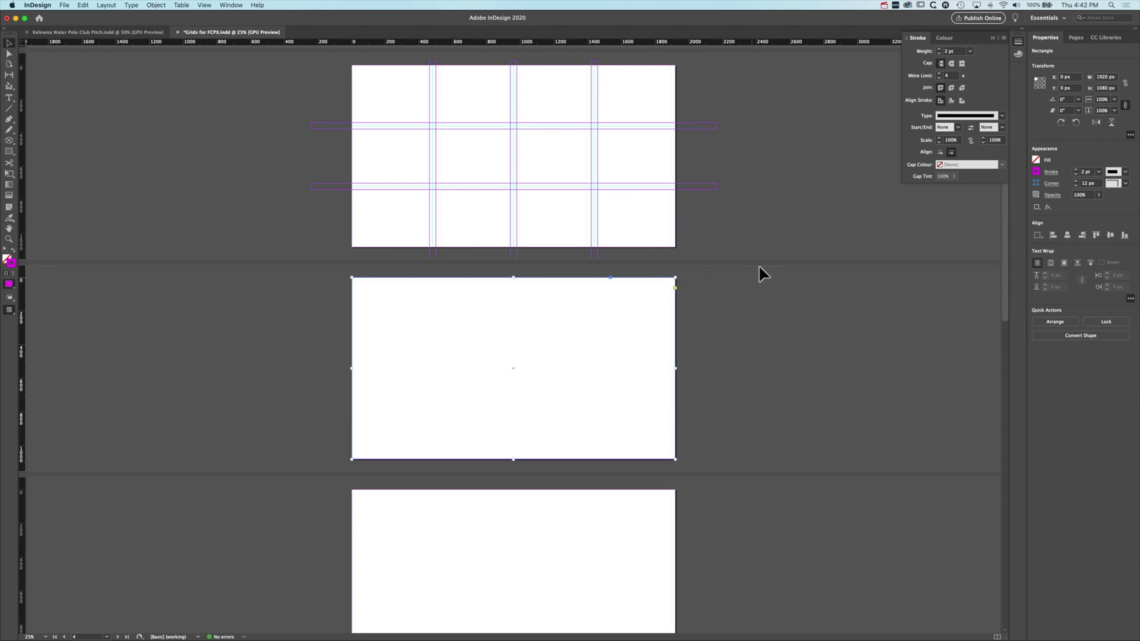
# Divide the page-sized rectangle's width by 6, entering 1920 px/6 as its width.
pyautogui.click(355, 280)
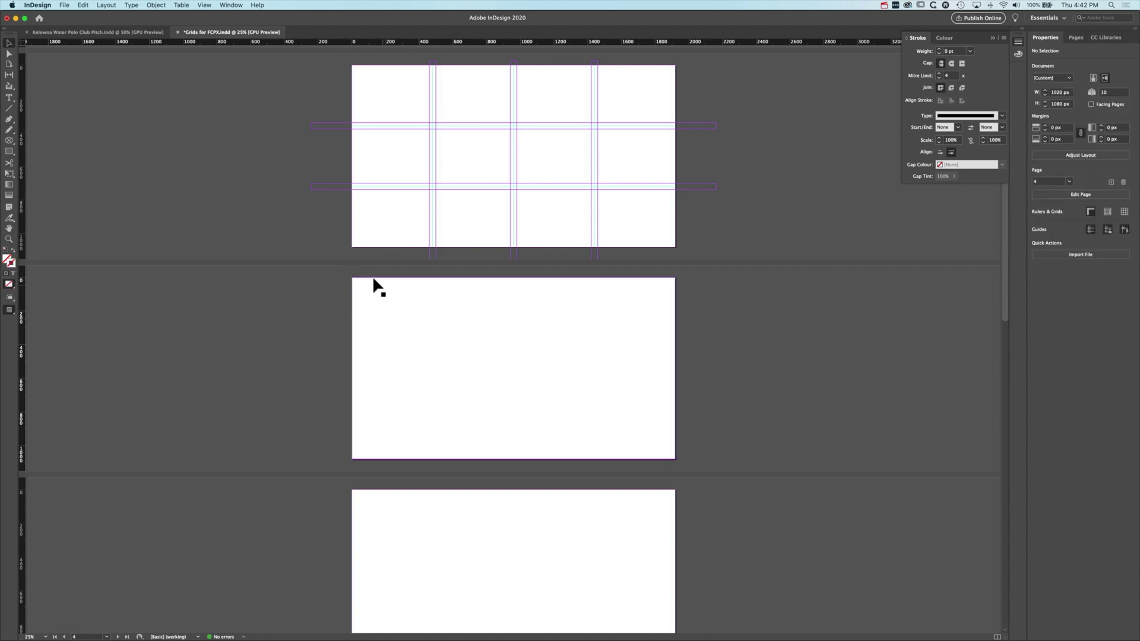
pyautogui.click(370, 280)
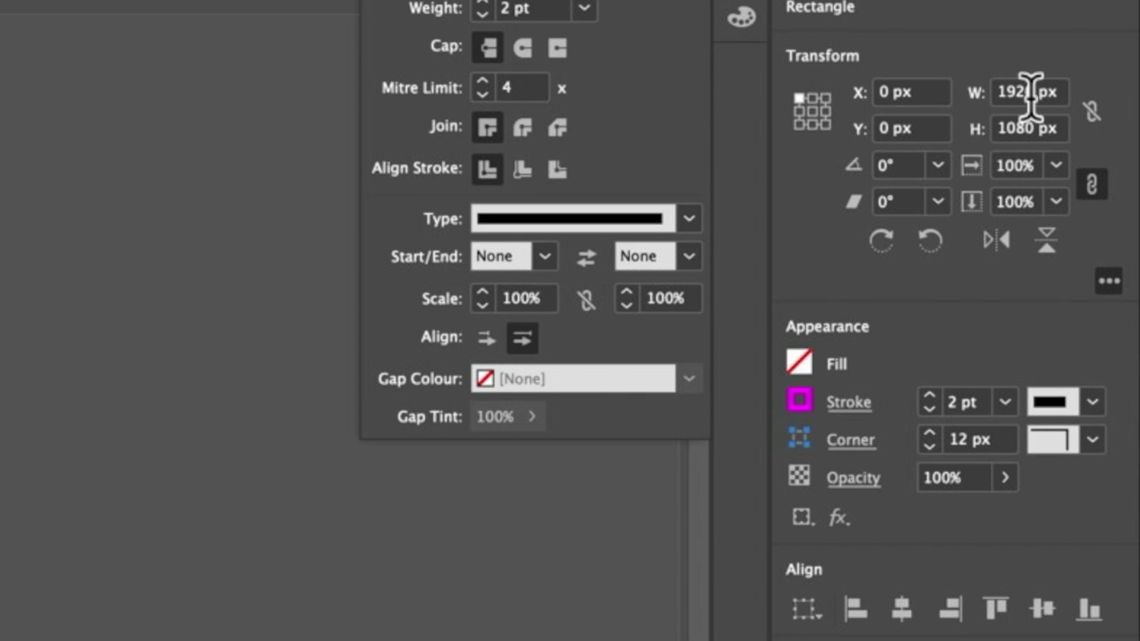
pyautogui.click(1058, 94)
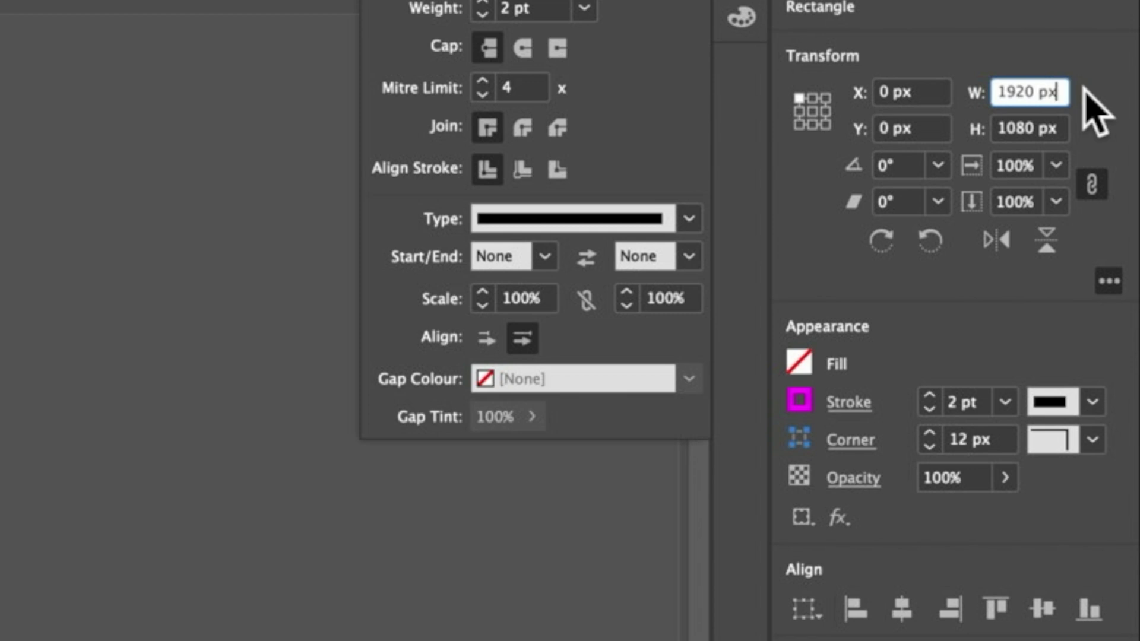
pyautogui.write('/')
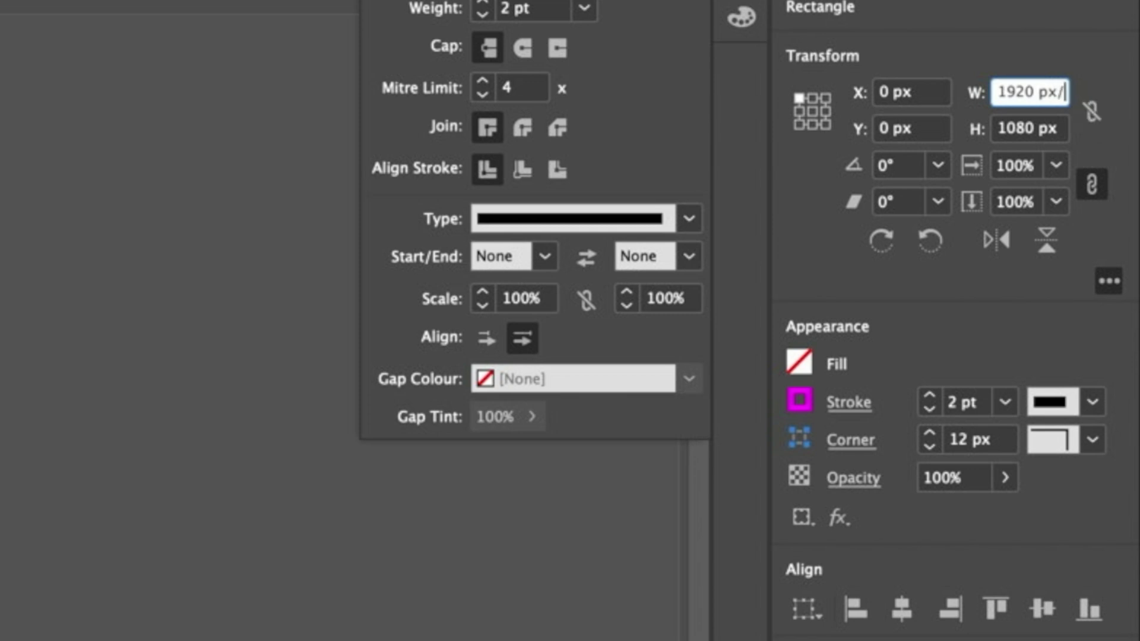
pyautogui.write('6')
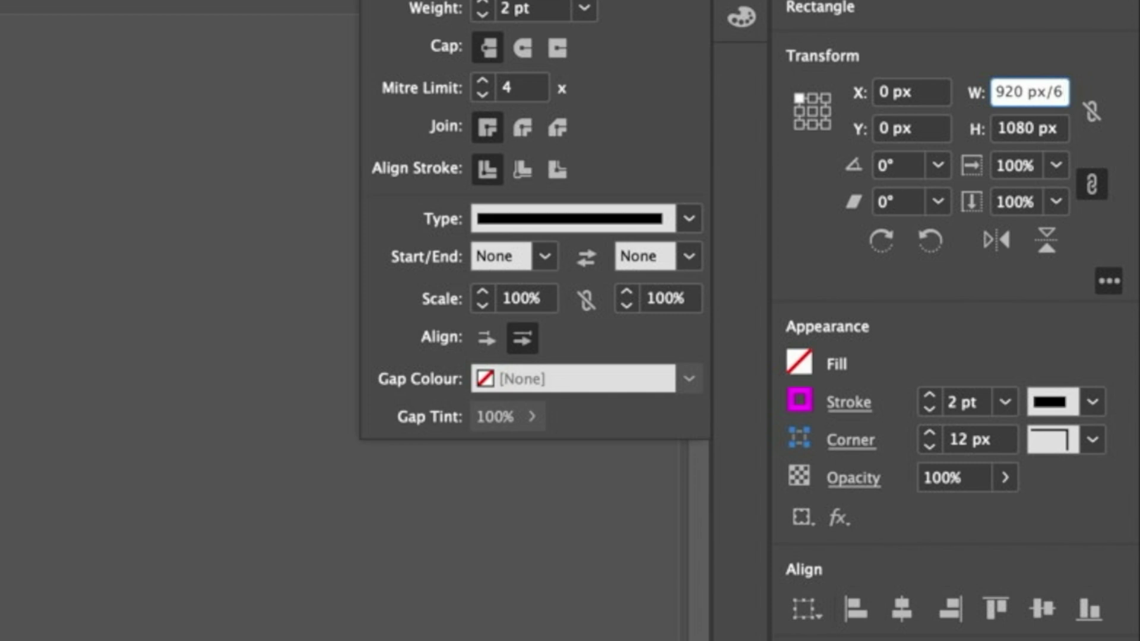
pyautogui.press('Return')
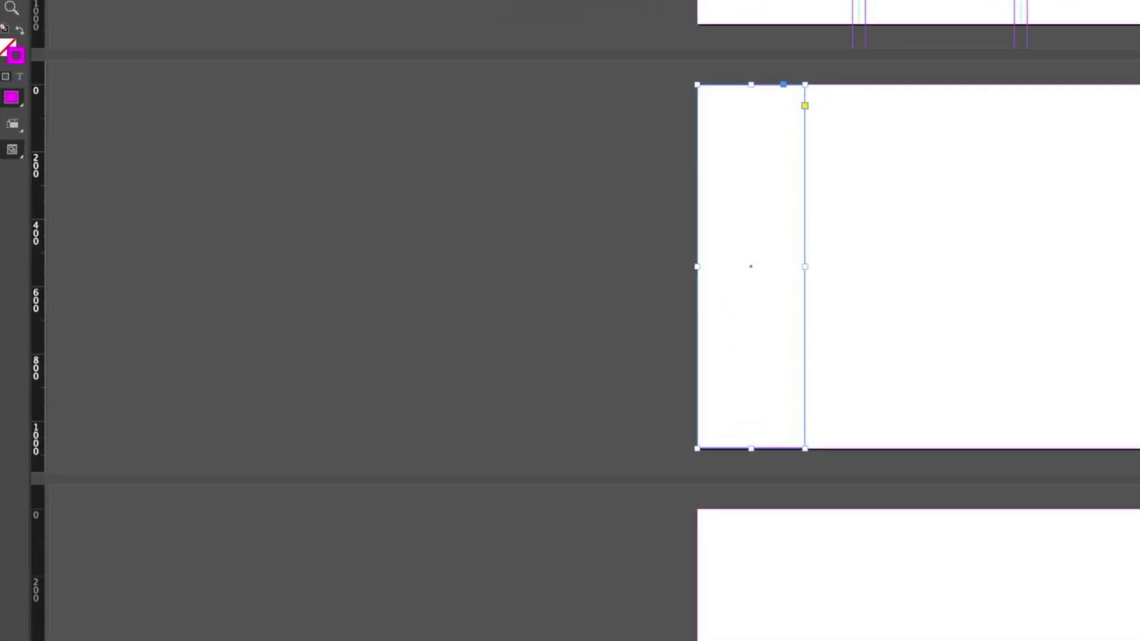
# Place five vertical guides at every sixth of the page using the 320 px rectangle as a spacer, and move it off the page.
pyautogui.moveTo(38, 168); pyautogui.dragTo(814, 234)
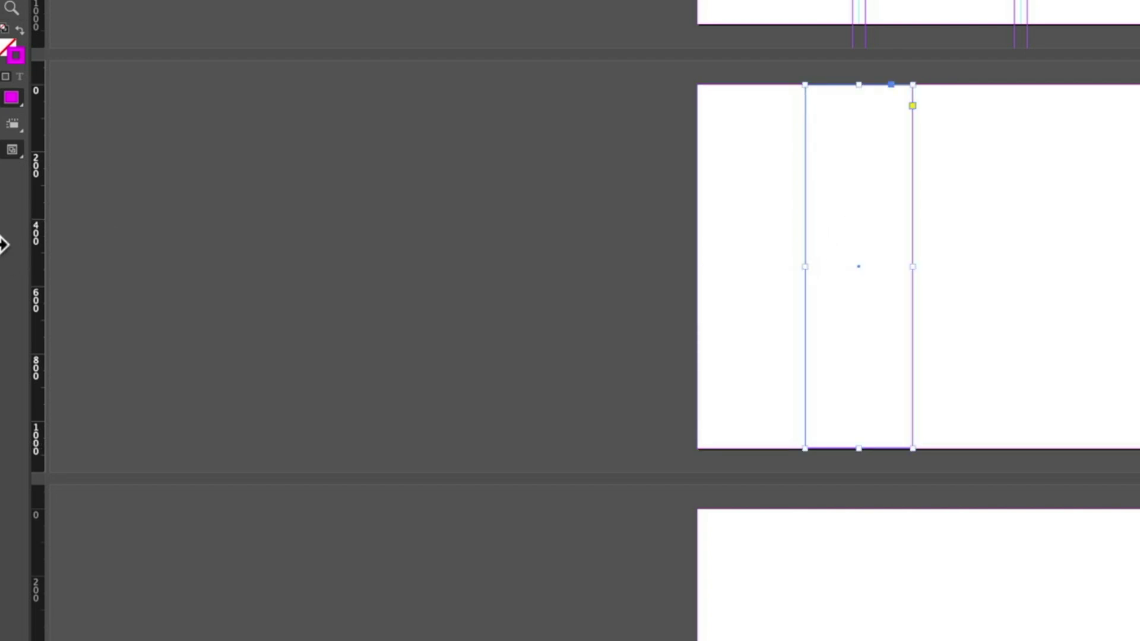
pyautogui.moveTo(37, 245); pyautogui.dragTo(915, 241)
pyautogui.moveTo(811, 244); pyautogui.dragTo(836, 258)
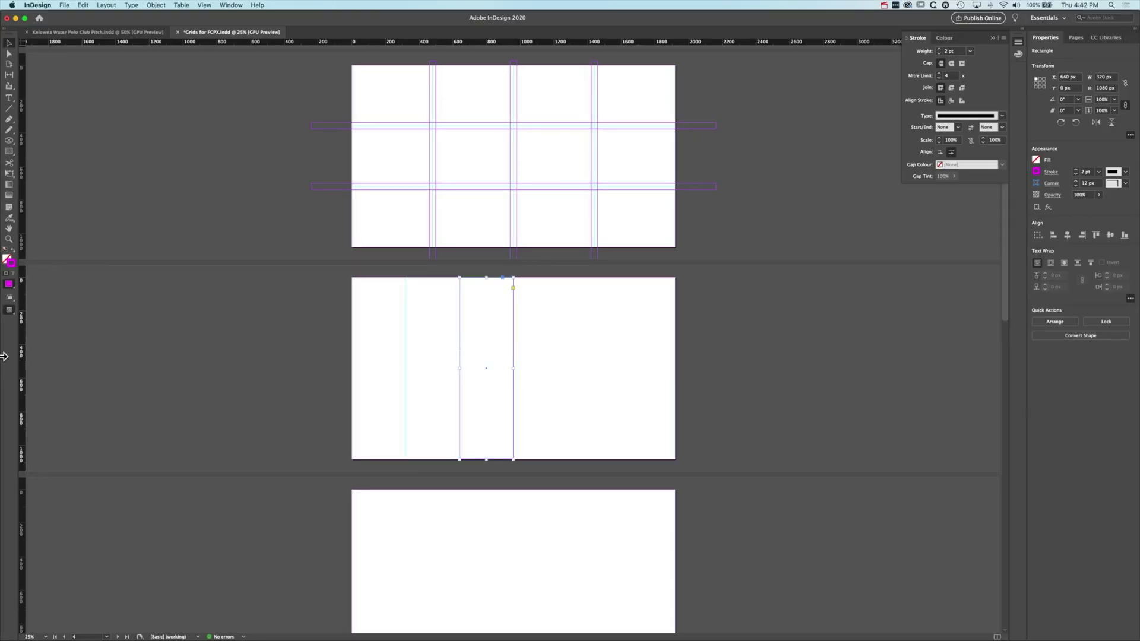
pyautogui.moveTo(22, 358); pyautogui.dragTo(568, 359)
pyautogui.moveTo(20, 358); pyautogui.dragTo(622, 330)
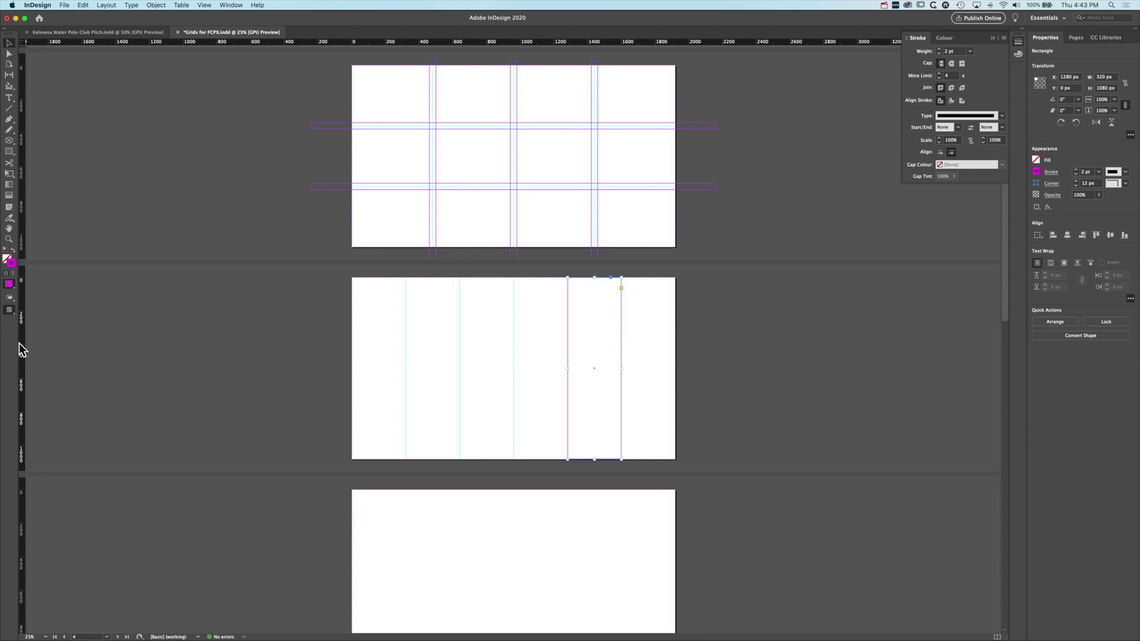
pyautogui.moveTo(620, 331); pyautogui.dragTo(725, 332)
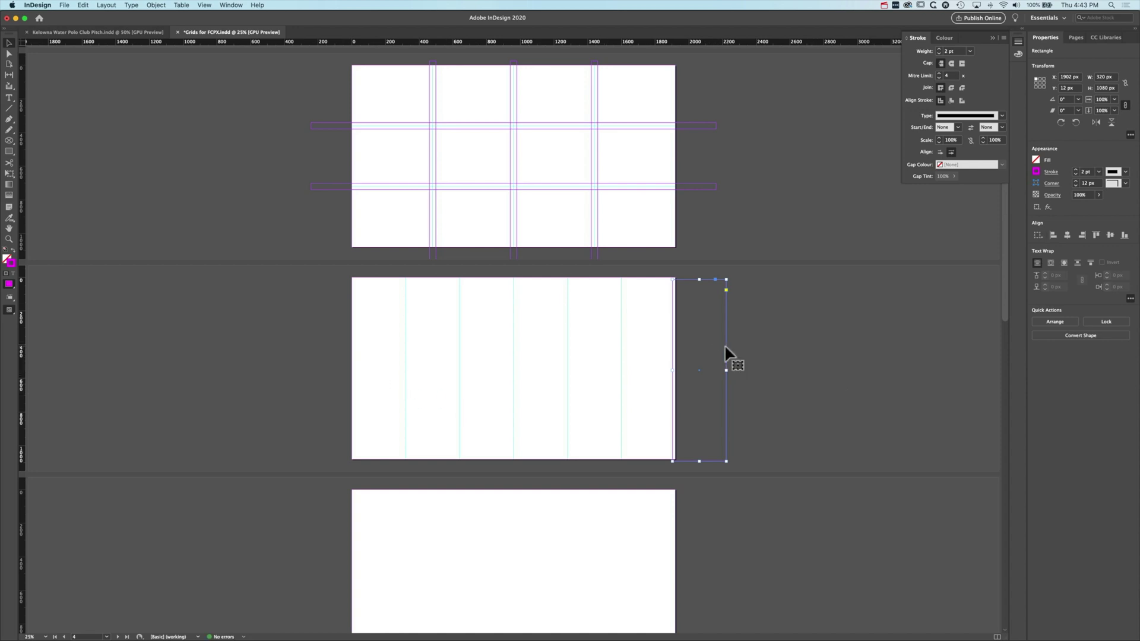
pyautogui.moveTo(726, 348); pyautogui.dragTo(742, 346)
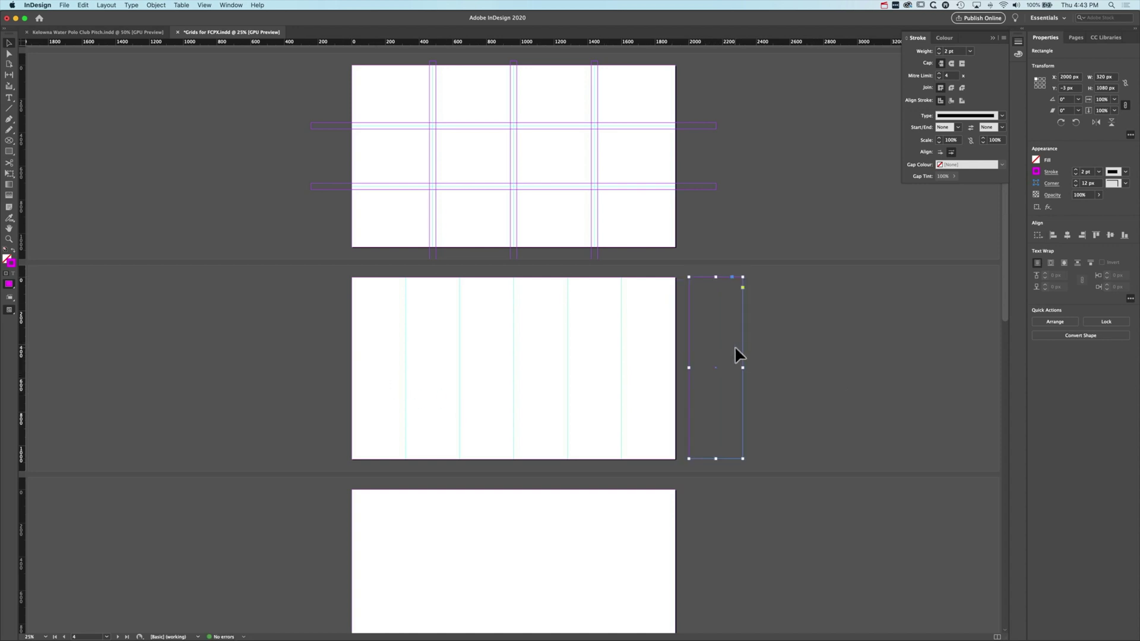
# Draw a vertical line about 1143 px long along the first guide and give it a 2 pt magenta stroke.
pyautogui.click(9, 108)
pyautogui.moveTo(408, 278); pyautogui.dragTo(403, 467)
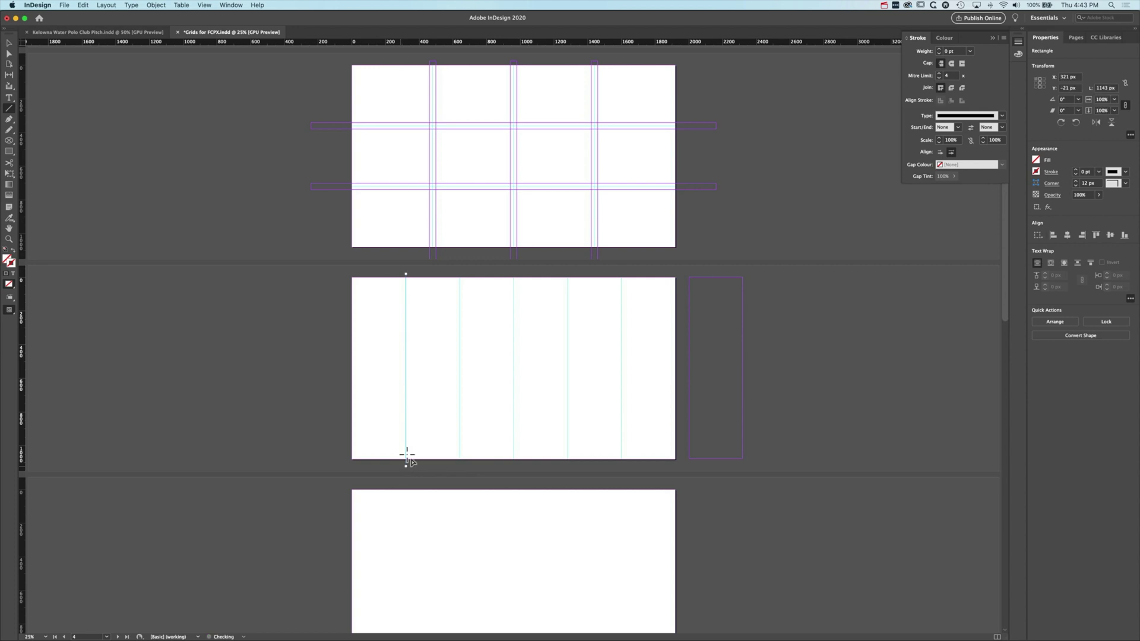
pyautogui.click(1076, 170)
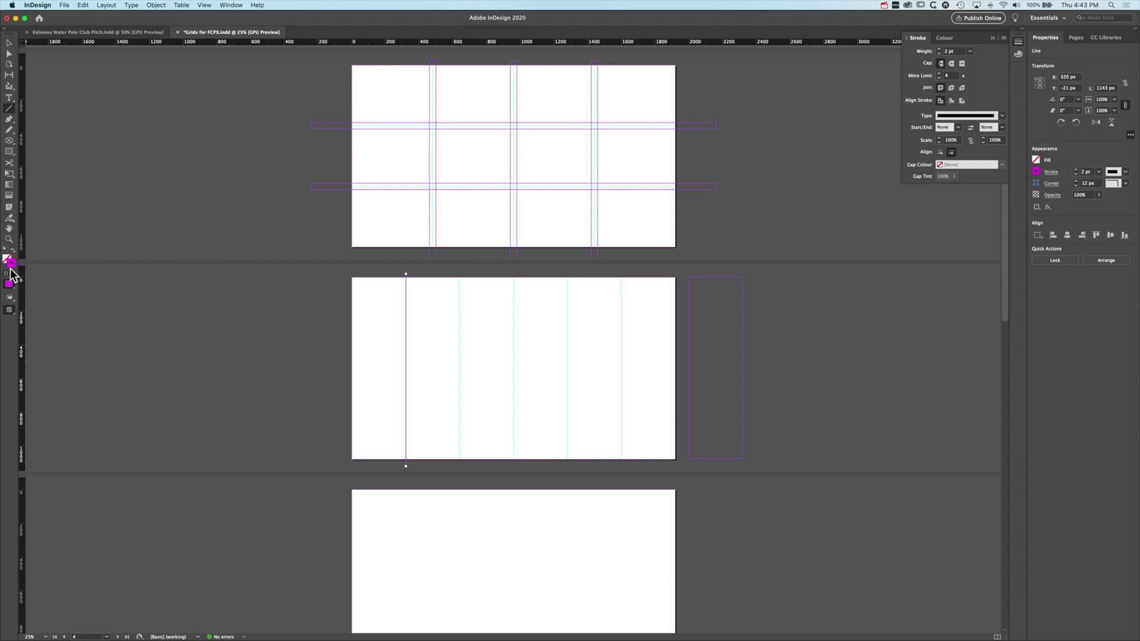
# Copy the vertical magenta line onto the other four guides of the six-column page.
pyautogui.press('v')
pyautogui.moveTo(408, 325); pyautogui.dragTo(625, 329)
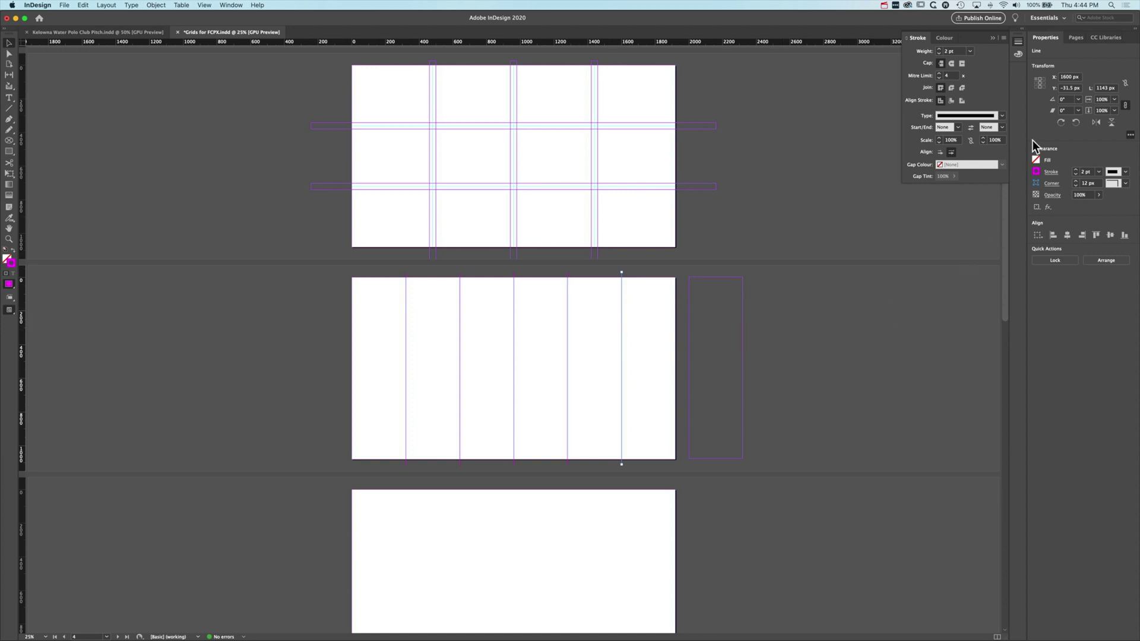
# Duplicate page 4, place the copy directly after it as page 5, and delete the five magenta lines from the copy.
pyautogui.click(1076, 37)
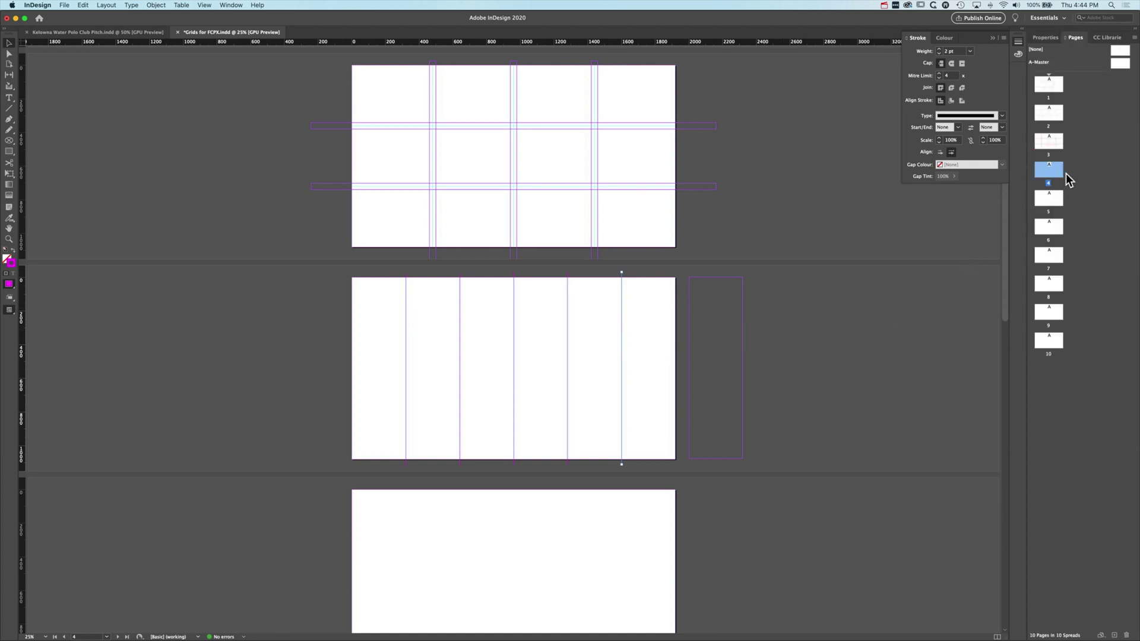
pyautogui.moveTo(1051, 167)
pyautogui.mouseDown()
pyautogui.moveTo(1080, 184)
pyautogui.moveTo(1072, 173)
pyautogui.mouseUp()
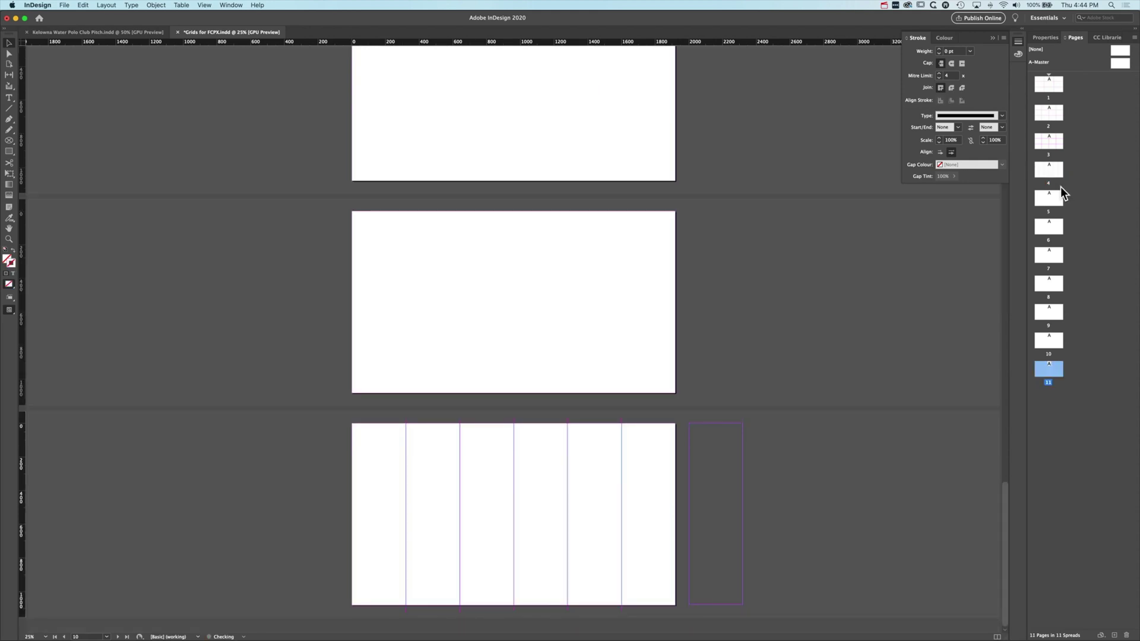
pyautogui.moveTo(1052, 372); pyautogui.dragTo(1062, 180)
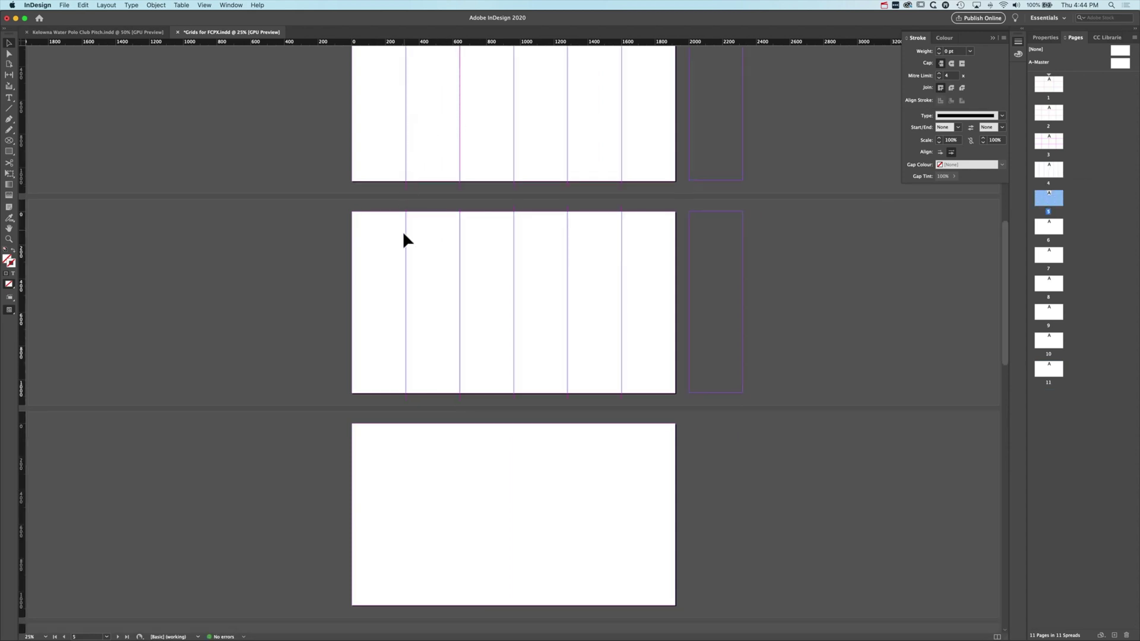
pyautogui.moveTo(498, 283); pyautogui.dragTo(635, 319)
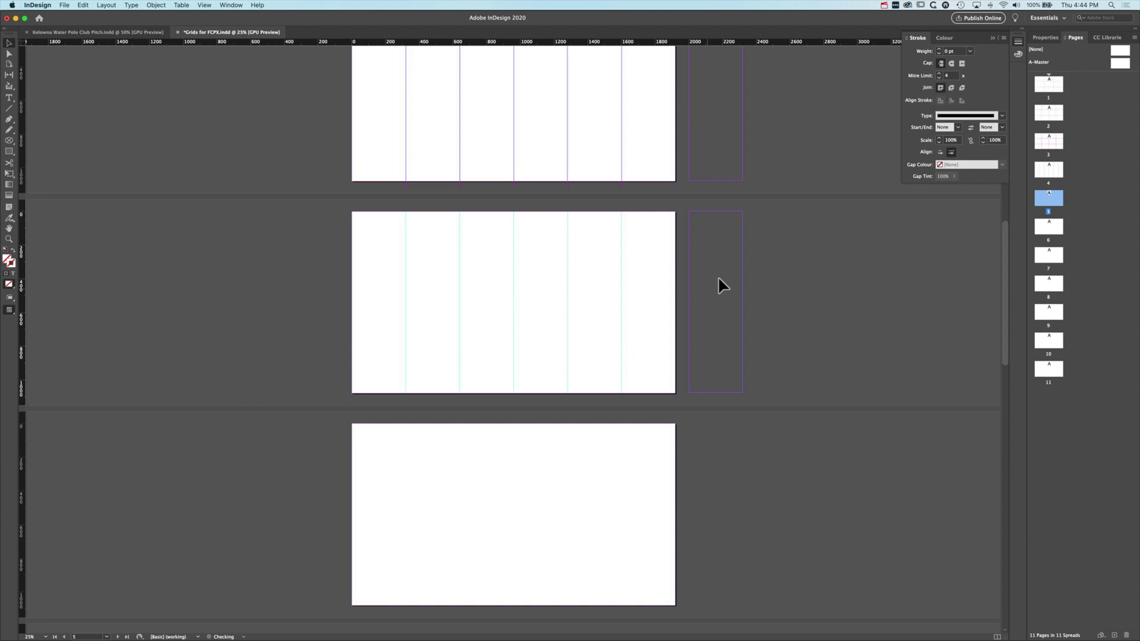
pyautogui.press('super+z')
# Set the width of the spacer rectangle beside page 5 to 30 px.
pyautogui.click(1049, 38)
pyautogui.click(1113, 76)
pyautogui.write('40')
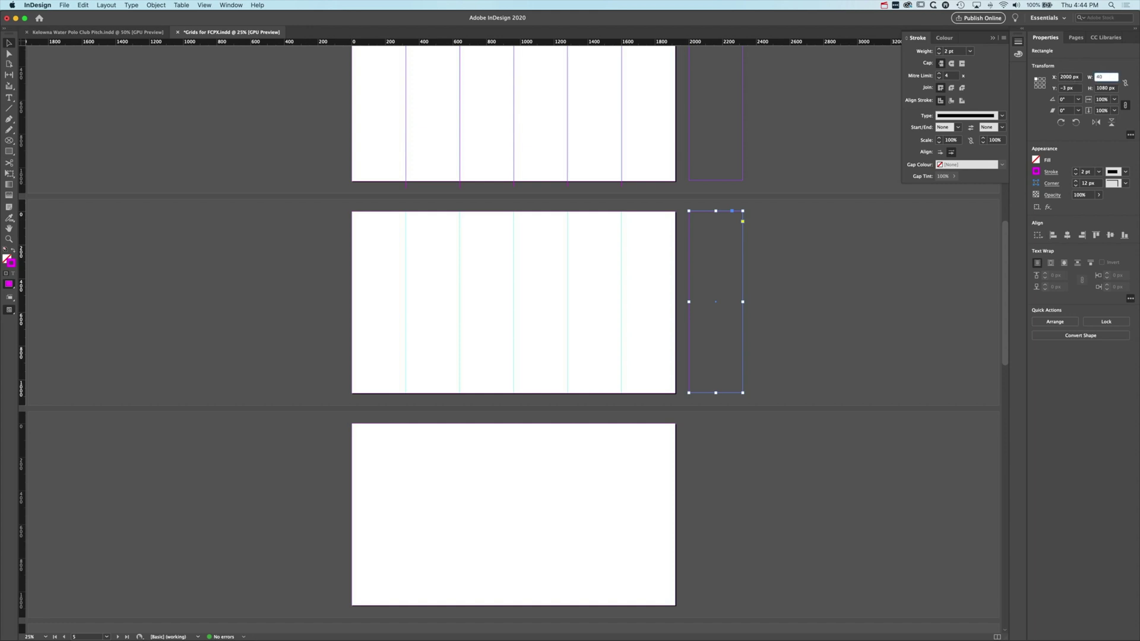
pyautogui.doubleClick(1099, 77)
pyautogui.write('30')
pyautogui.press('Return')
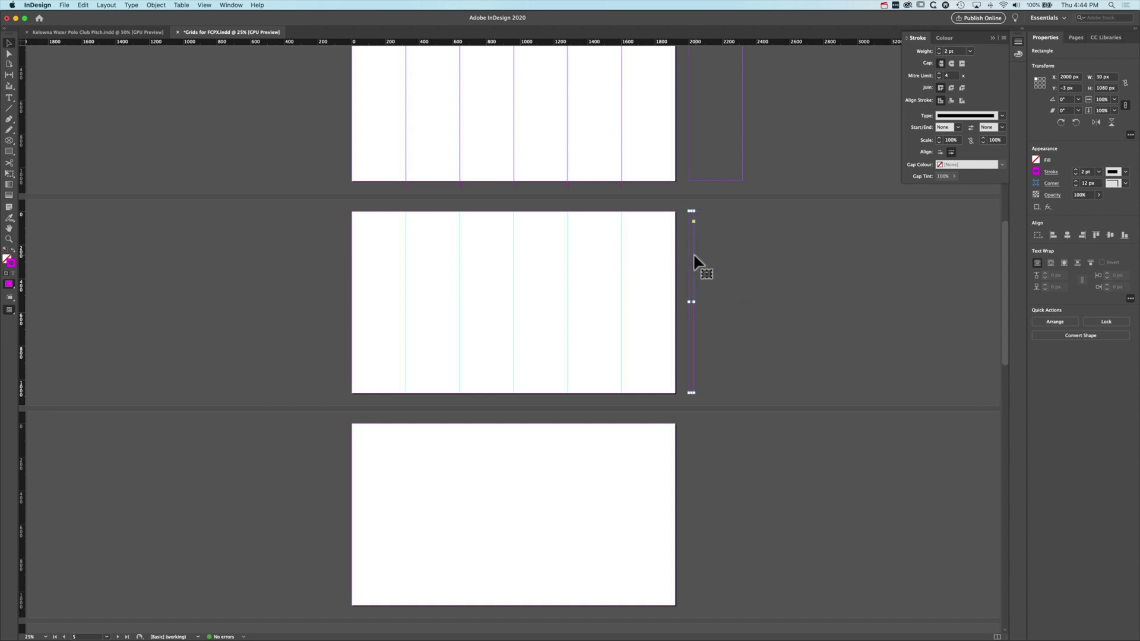
# Centre the 30 px rectangle on page 5's first guide and stretch it past the page's lower edge, about 1115 px tall.
pyautogui.moveTo(694, 257); pyautogui.dragTo(408, 254)
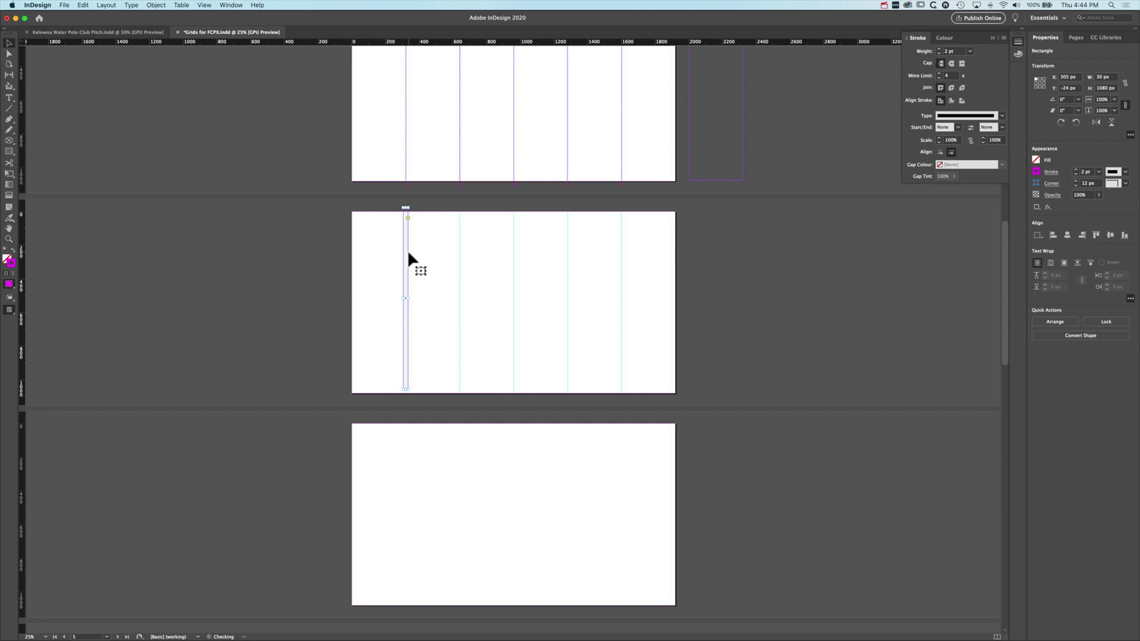
pyautogui.press('super+equal')
pyautogui.press('super+equal')
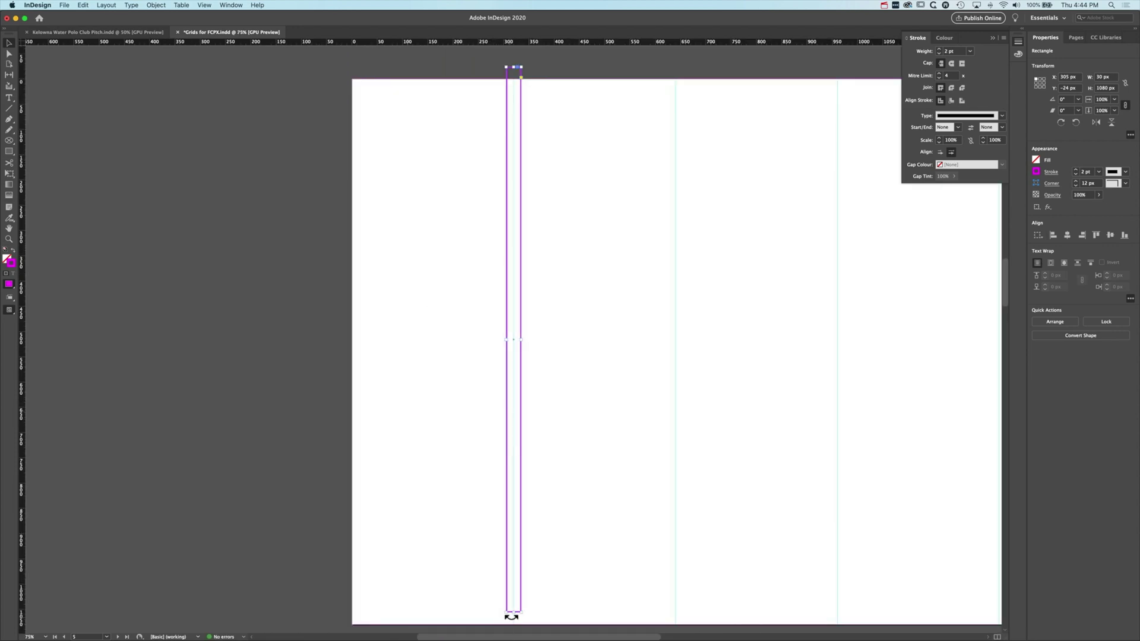
pyautogui.moveTo(513, 612); pyautogui.dragTo(515, 629)
# Copy the 30 px gutter rectangle onto the other four guides, centring each copy on its guide.
pyautogui.moveTo(522, 368); pyautogui.dragTo(686, 371)
pyautogui.moveTo(769, 372); pyautogui.dragTo(412, 375)
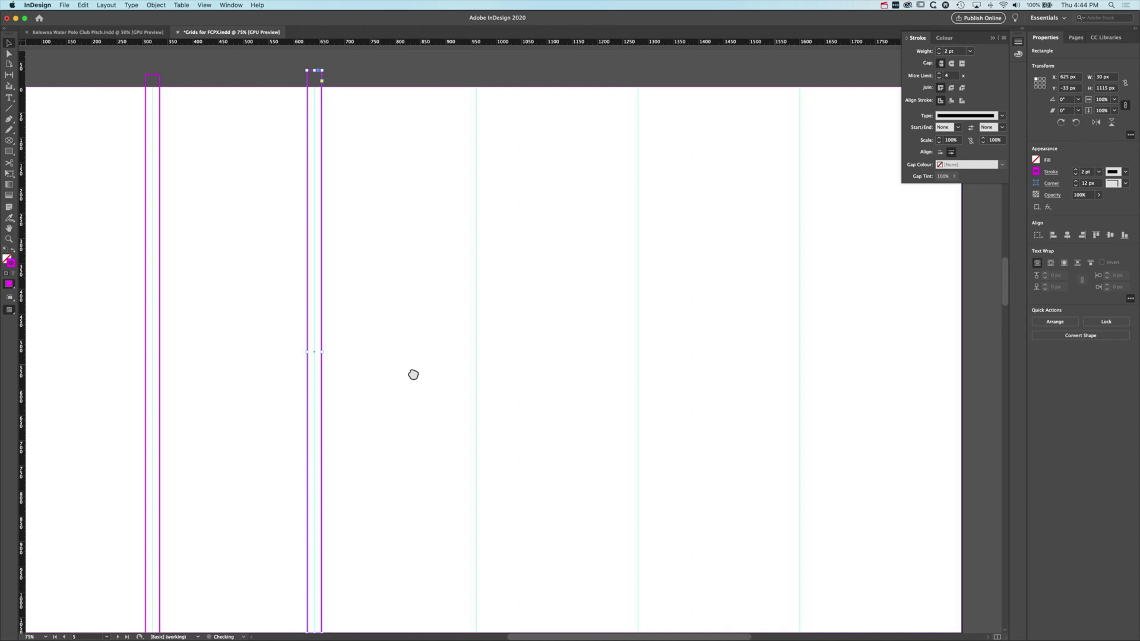
pyautogui.moveTo(115, 358); pyautogui.dragTo(809, 446)
pyautogui.click(458, 400)
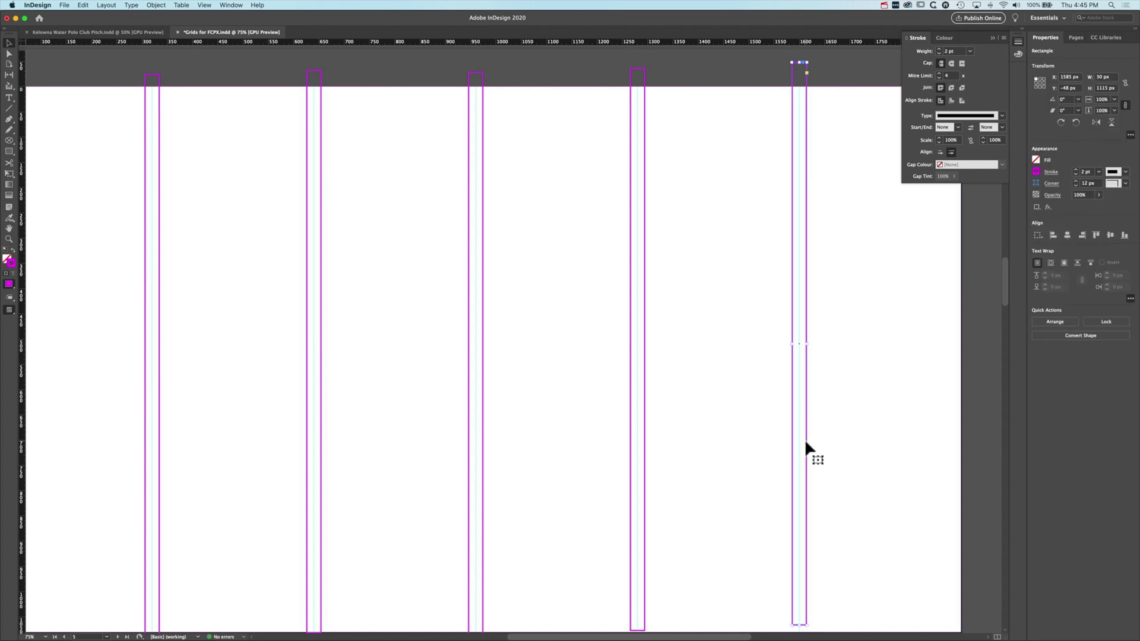
# Stretch the four copied gutter rectangles downward so each one runs past the page's lower edge.
pyautogui.press('super+0')
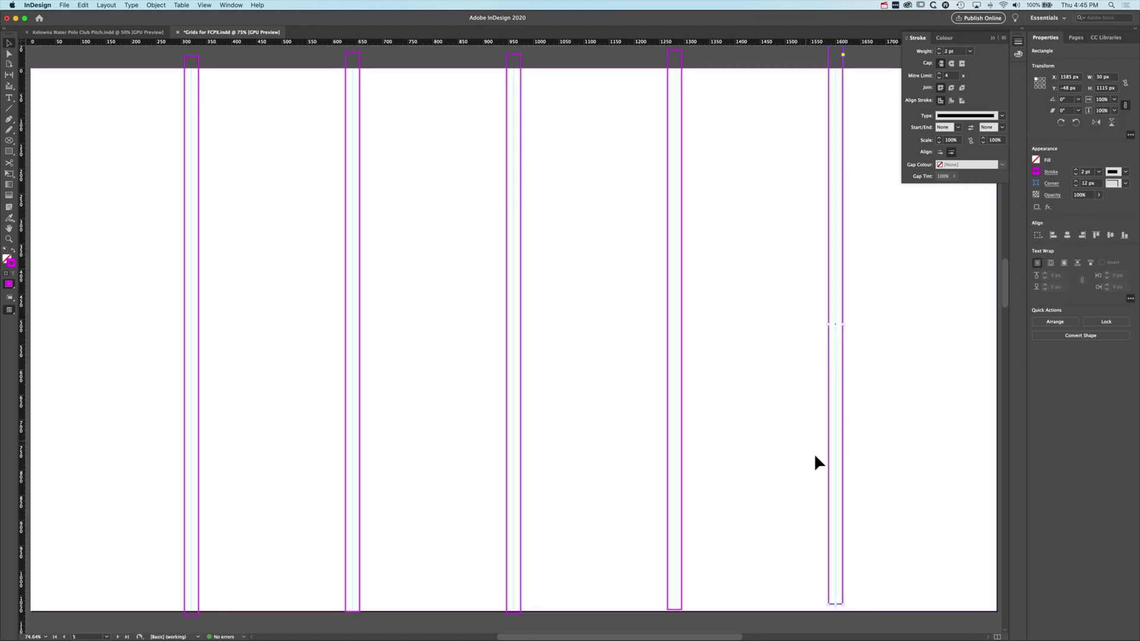
pyautogui.moveTo(836, 604); pyautogui.dragTo(835, 620)
pyautogui.click(674, 610)
pyautogui.moveTo(675, 610); pyautogui.dragTo(674, 622)
pyautogui.click(353, 611)
pyautogui.moveTo(352, 611); pyautogui.dragTo(352, 625)
pyautogui.click(513, 611)
pyautogui.moveTo(514, 611); pyautogui.dragTo(513, 626)
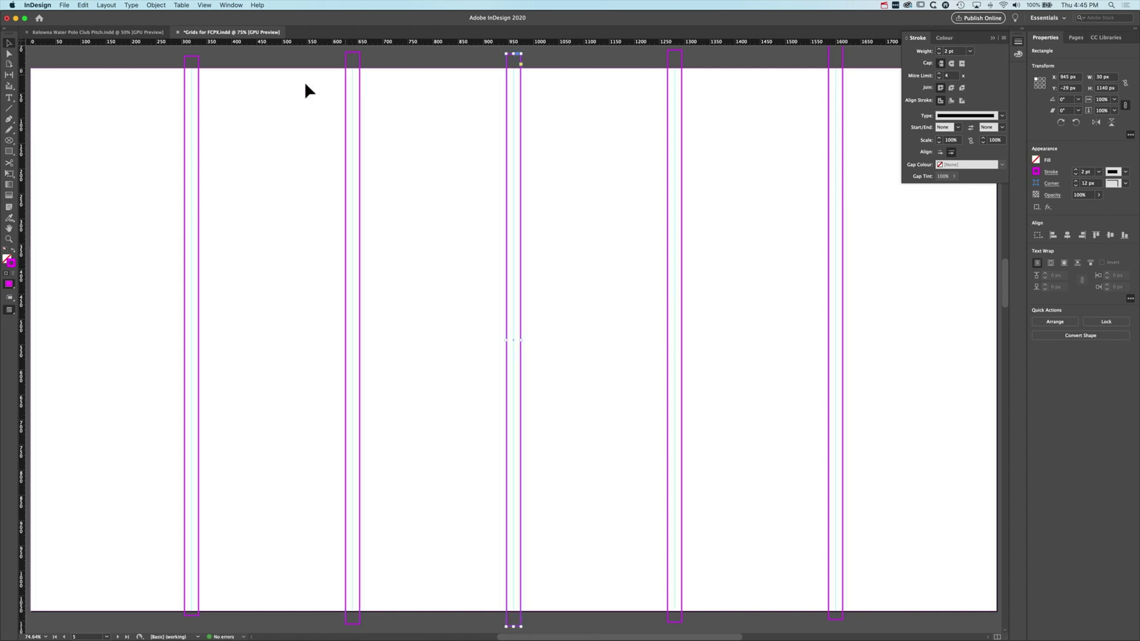
# Save the document and export all pages as PNG files into the Grid Overlays folder, overwriting the existing files.
pyautogui.press('super+s')
pyautogui.click(64, 5)
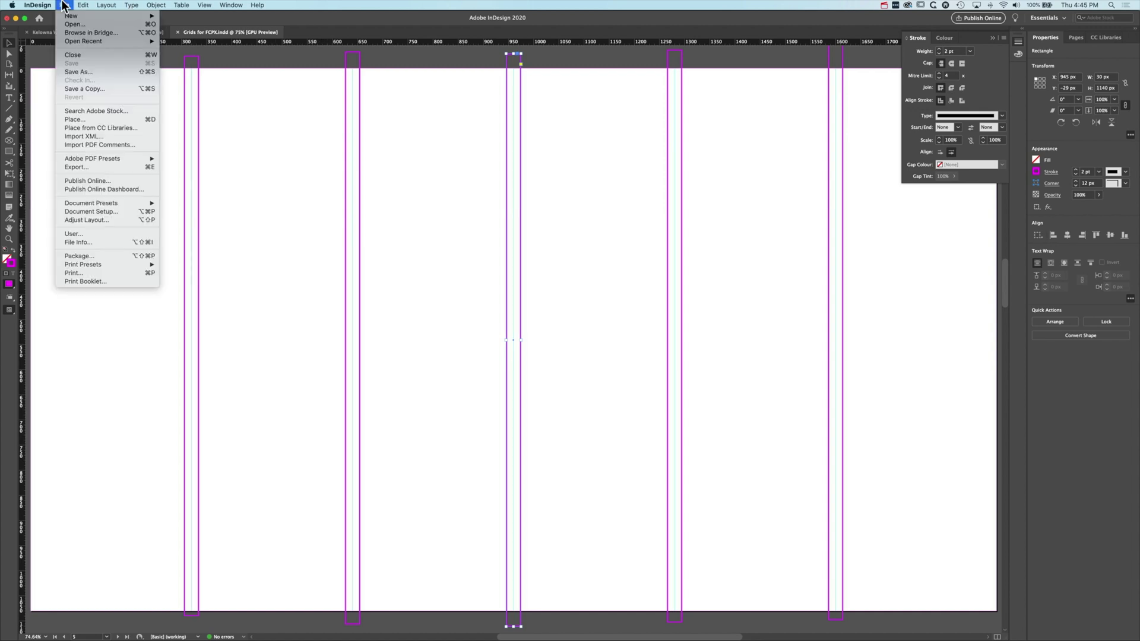
pyautogui.click(87, 166)
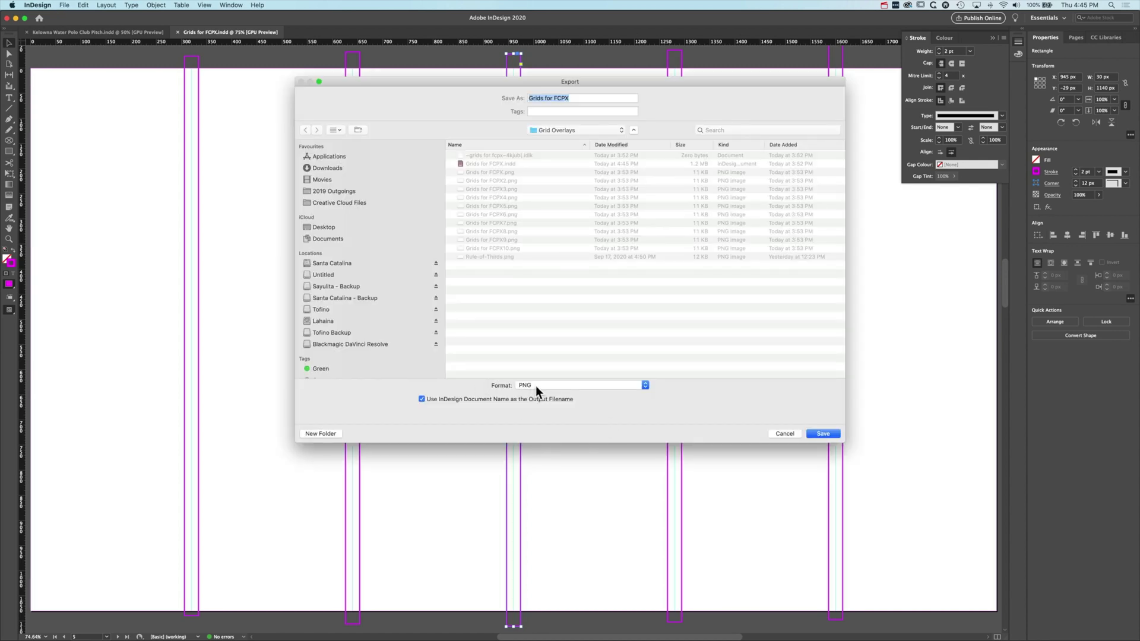
pyautogui.click(536, 386)
pyautogui.click(728, 389)
pyautogui.click(832, 436)
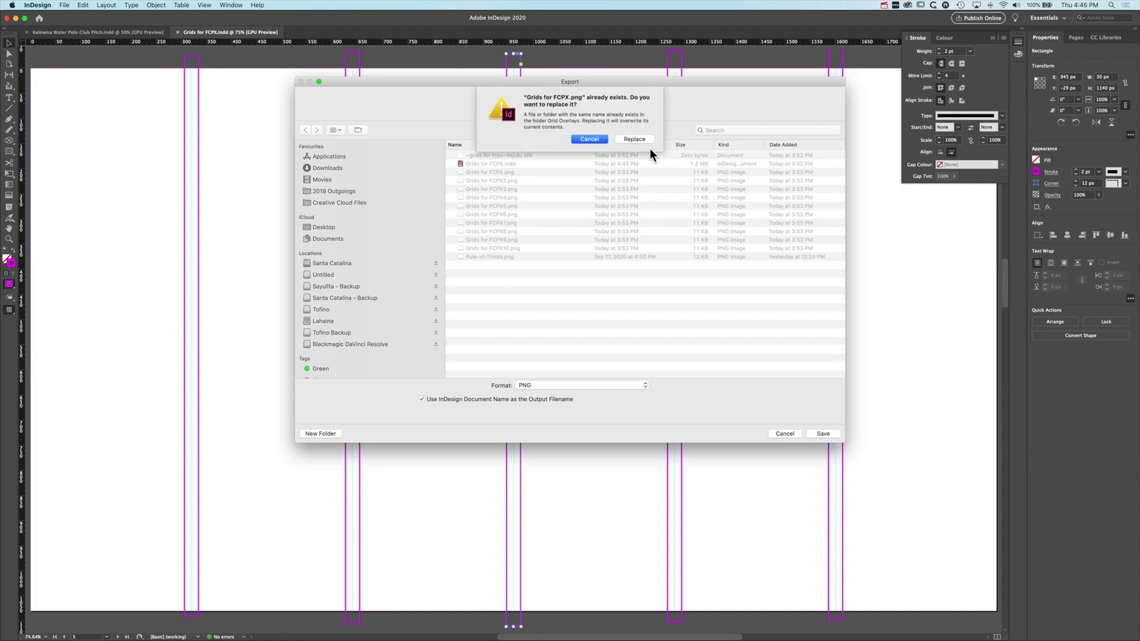
pyautogui.click(645, 140)
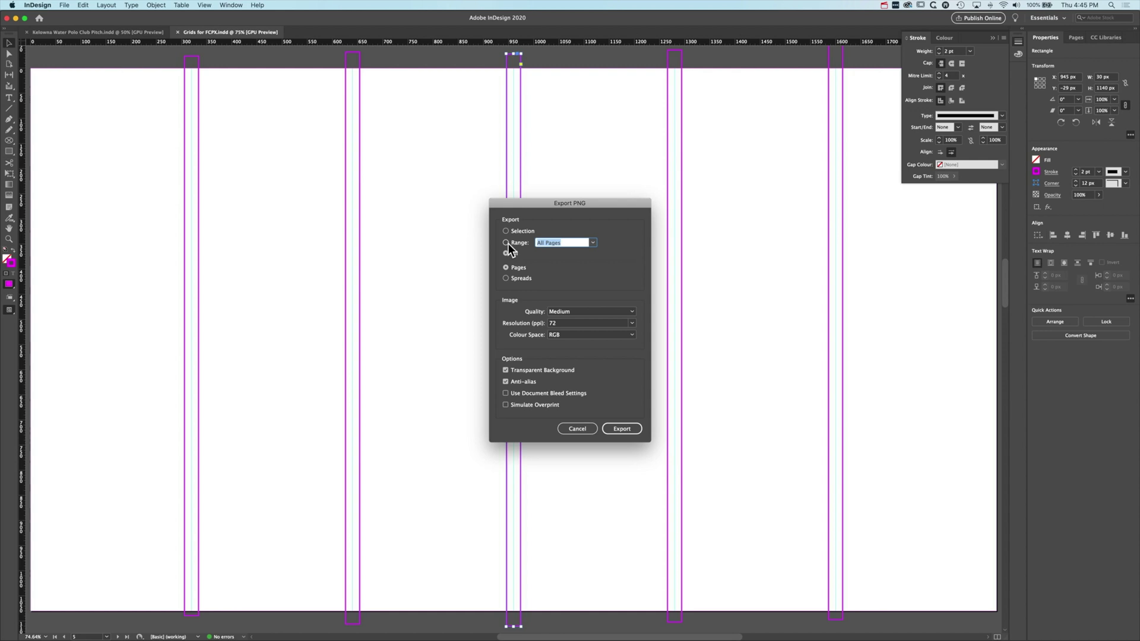
pyautogui.click(623, 429)
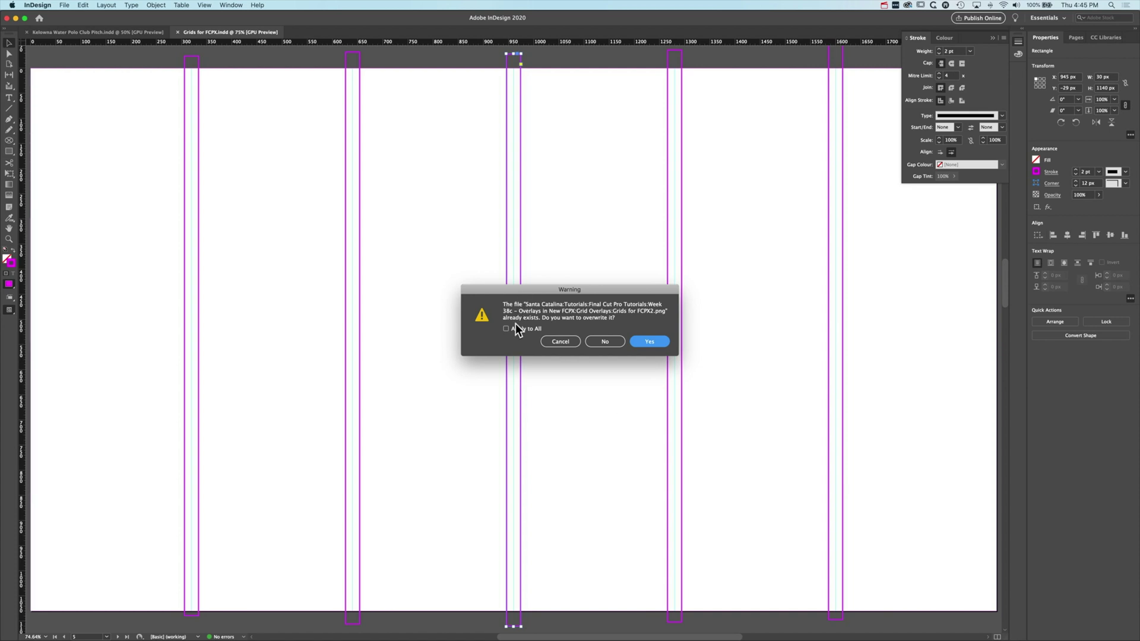
pyautogui.click(648, 342)
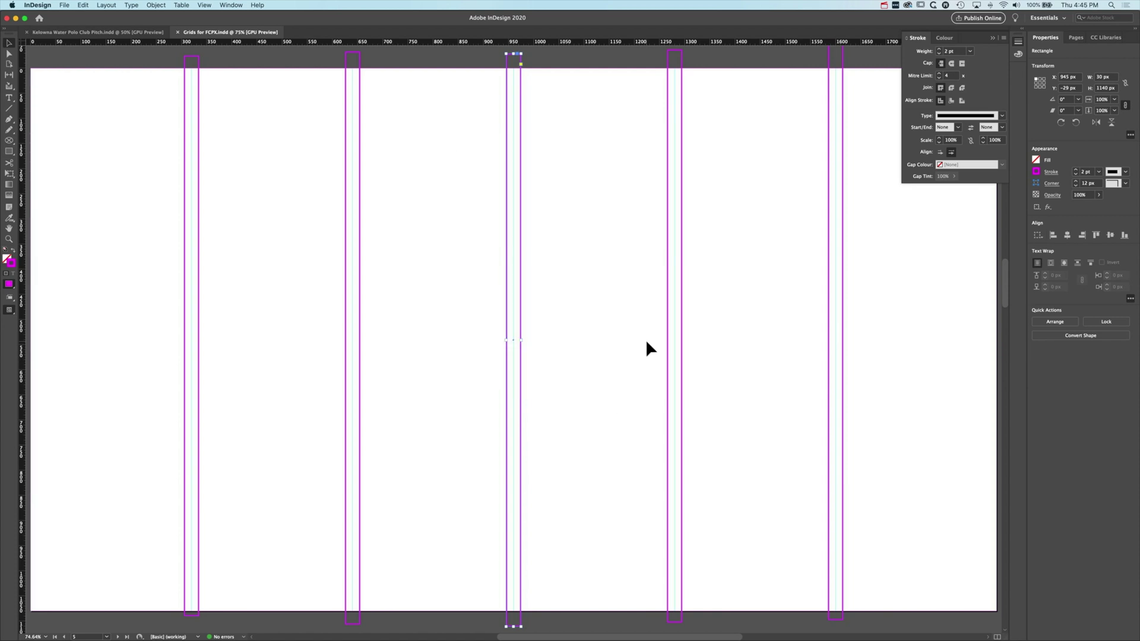
# Switch to Final Cut Pro and place the playhead at 24:23 over the horse rider clip.
pyautogui.press('super+Tab')
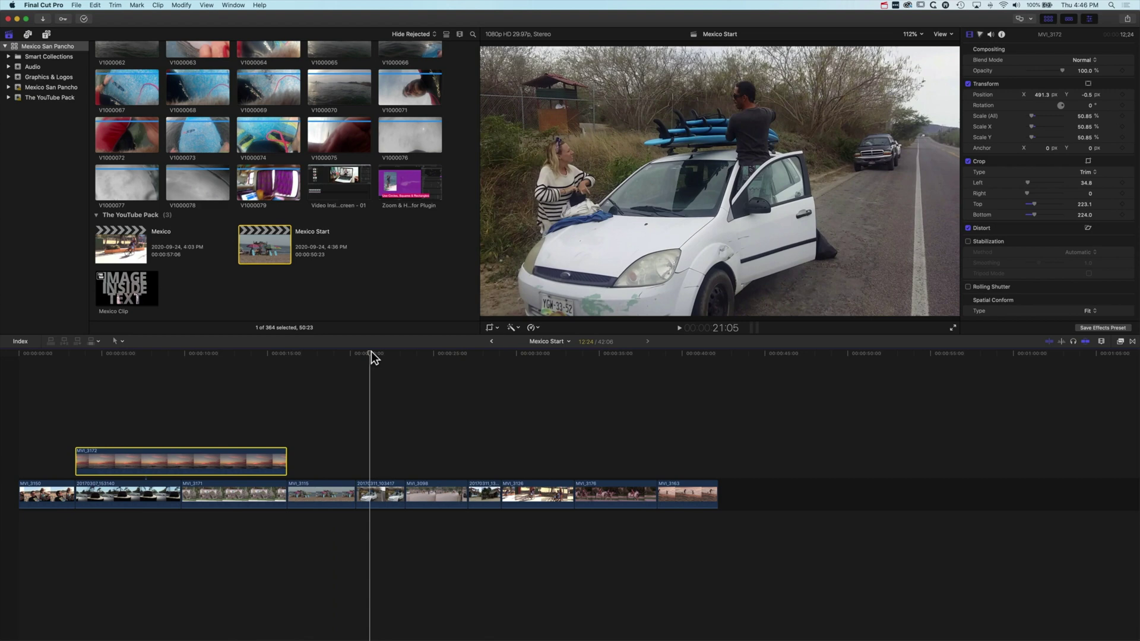
pyautogui.click(428, 356)
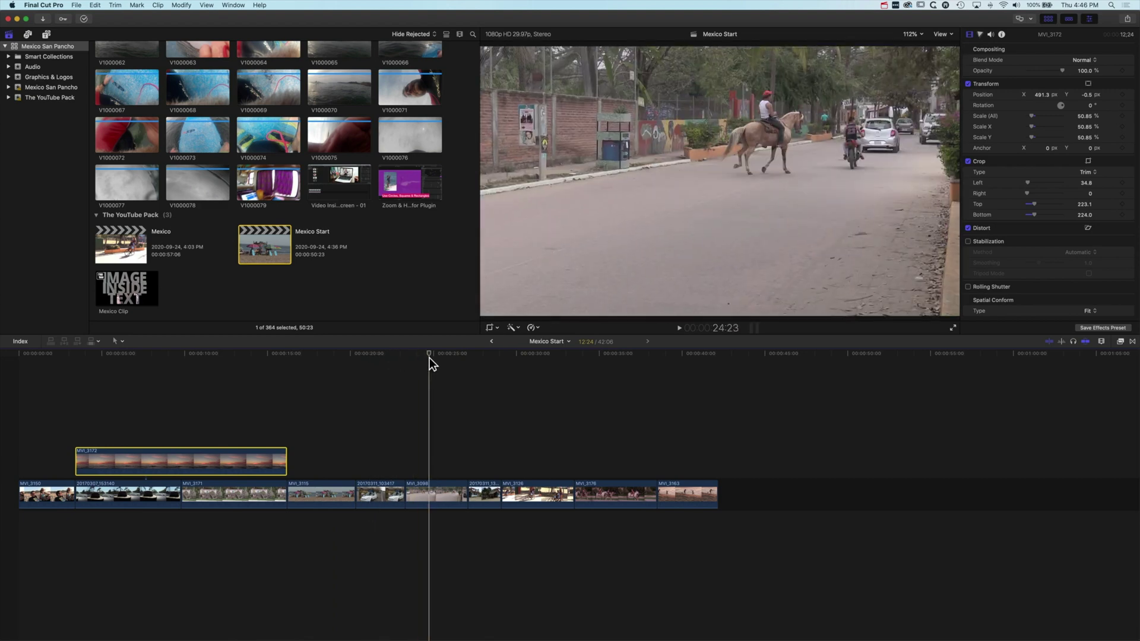
# Preview Grids for FCPX4.png and Grids for FCPX5.png, and add Grids for FCPX5.png as the viewer's custom overlay.
pyautogui.click(947, 35)
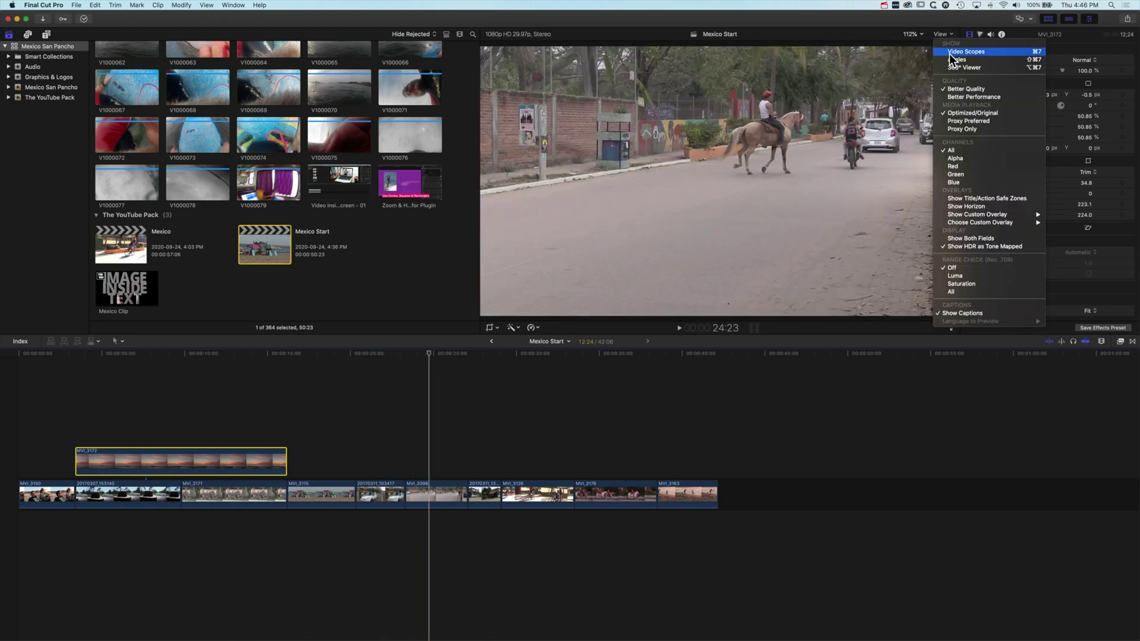
pyautogui.moveTo(989, 228)
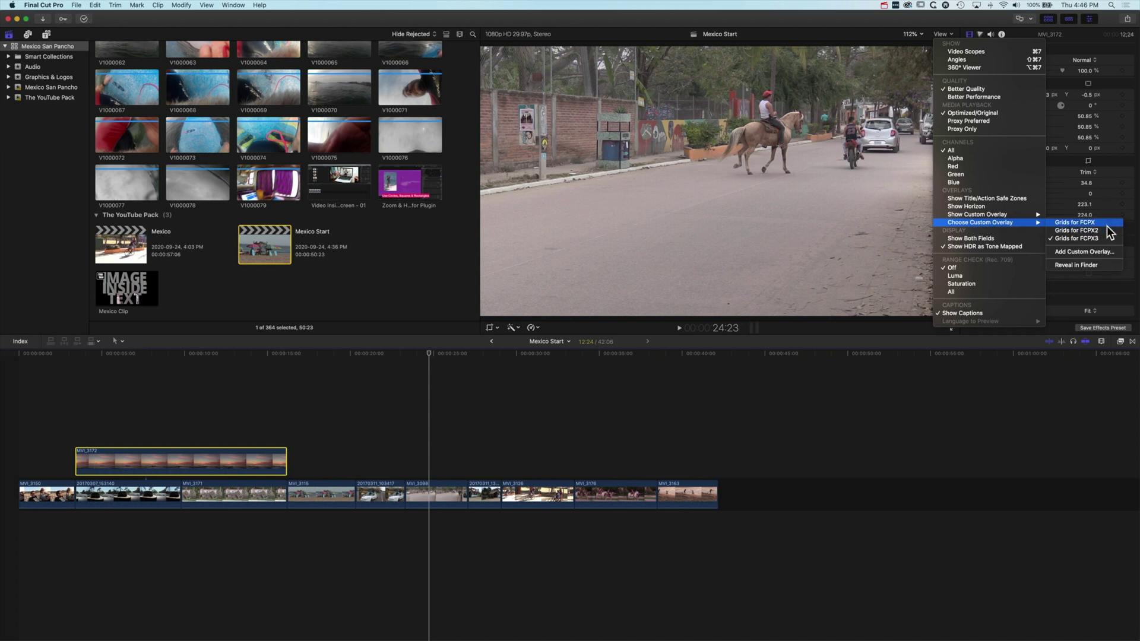
pyautogui.click(1084, 252)
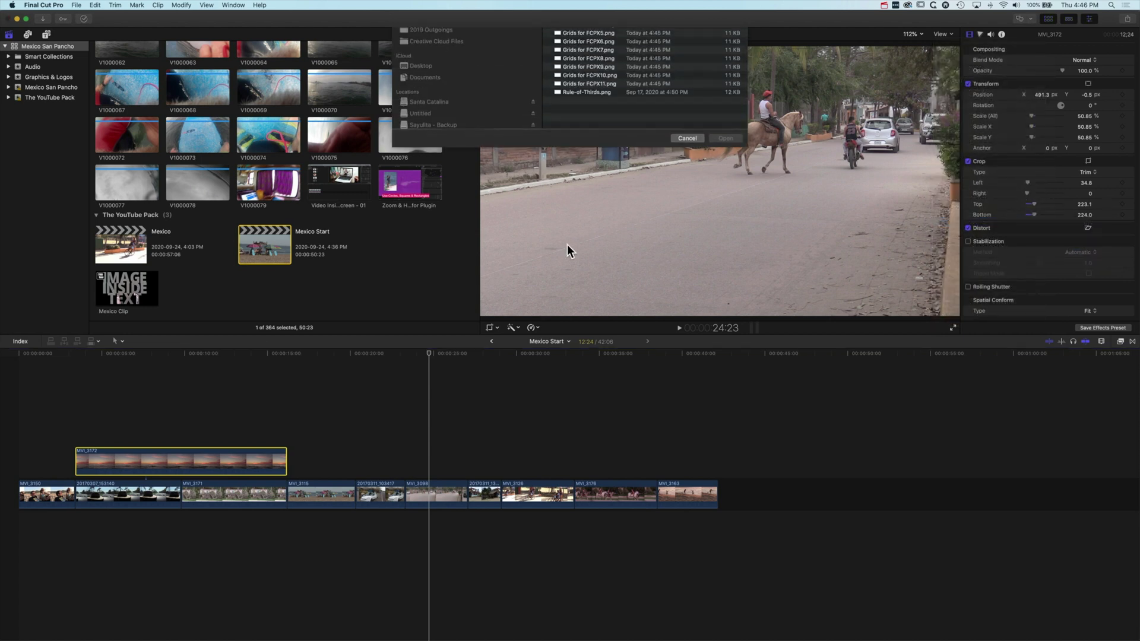
pyautogui.click(594, 120)
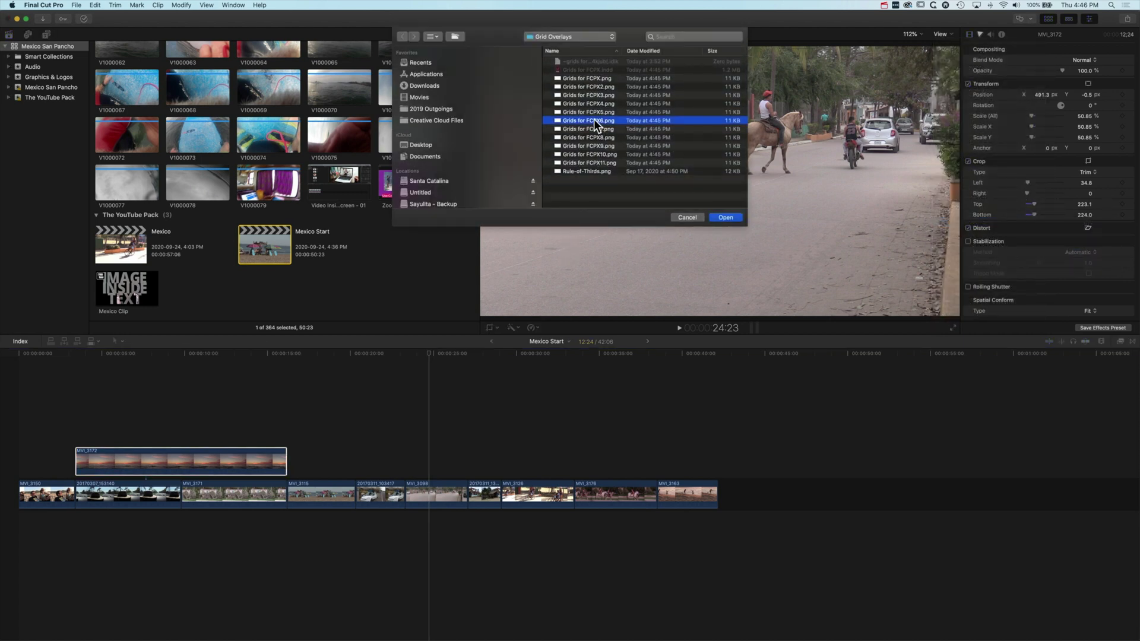
pyautogui.click(593, 104)
pyautogui.press('space')
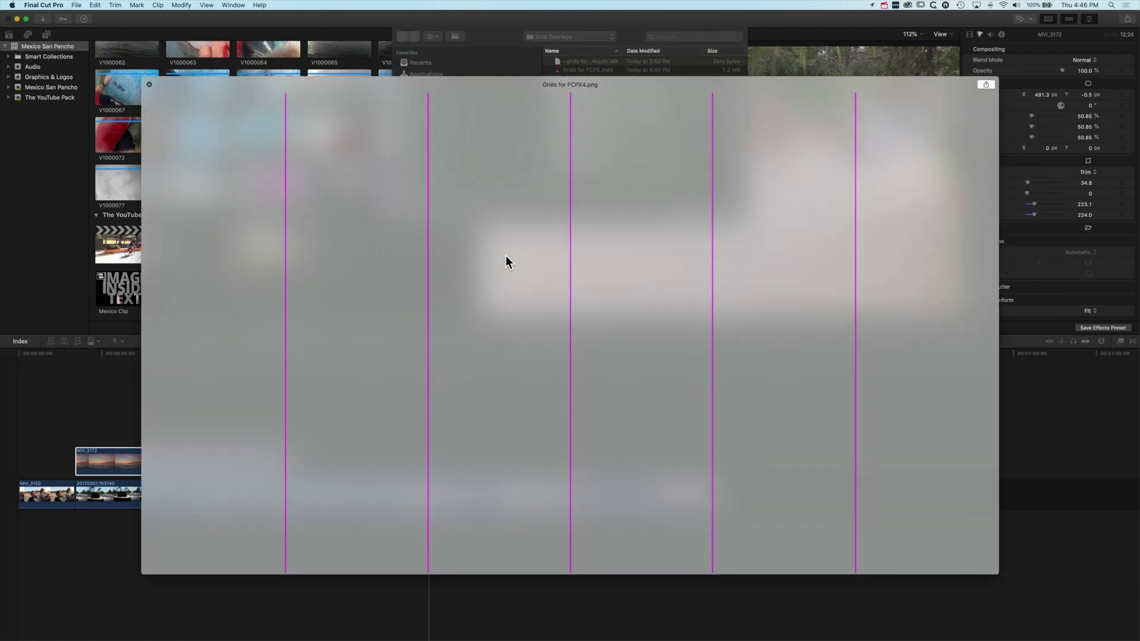
pyautogui.press('space')
pyautogui.click(600, 112)
pyautogui.press('space')
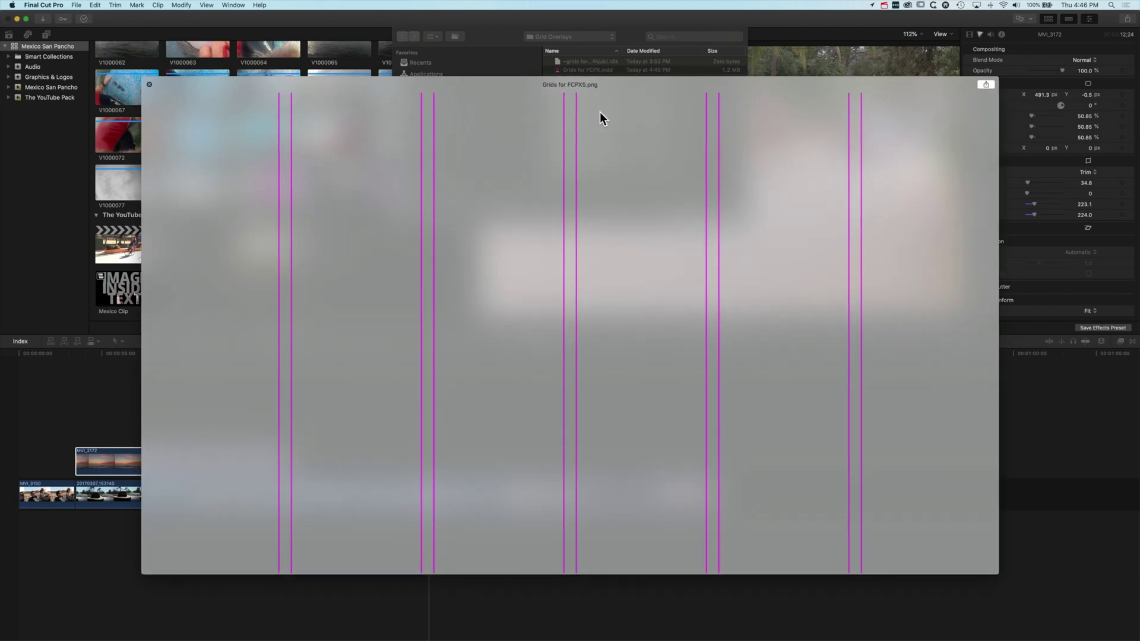
pyautogui.press('space')
pyautogui.click(725, 220)
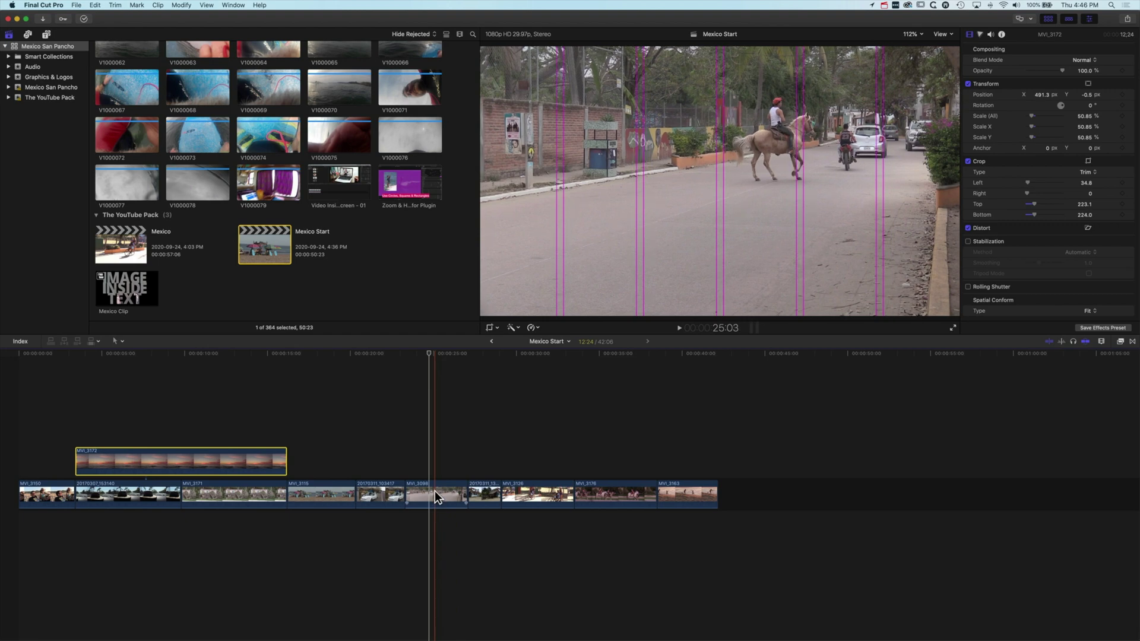
# Trim clip MVI_3098 to the grid's fourth column around the rider, with about 964.7 off the left and 649.0 off the right.
pyautogui.click(434, 493)
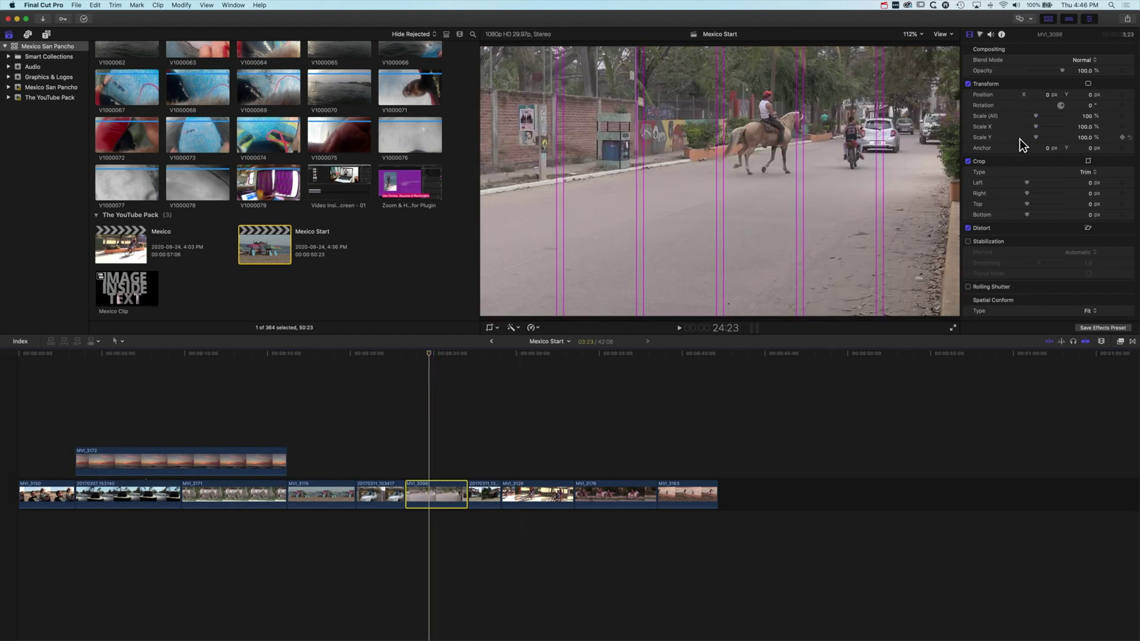
pyautogui.click(489, 327)
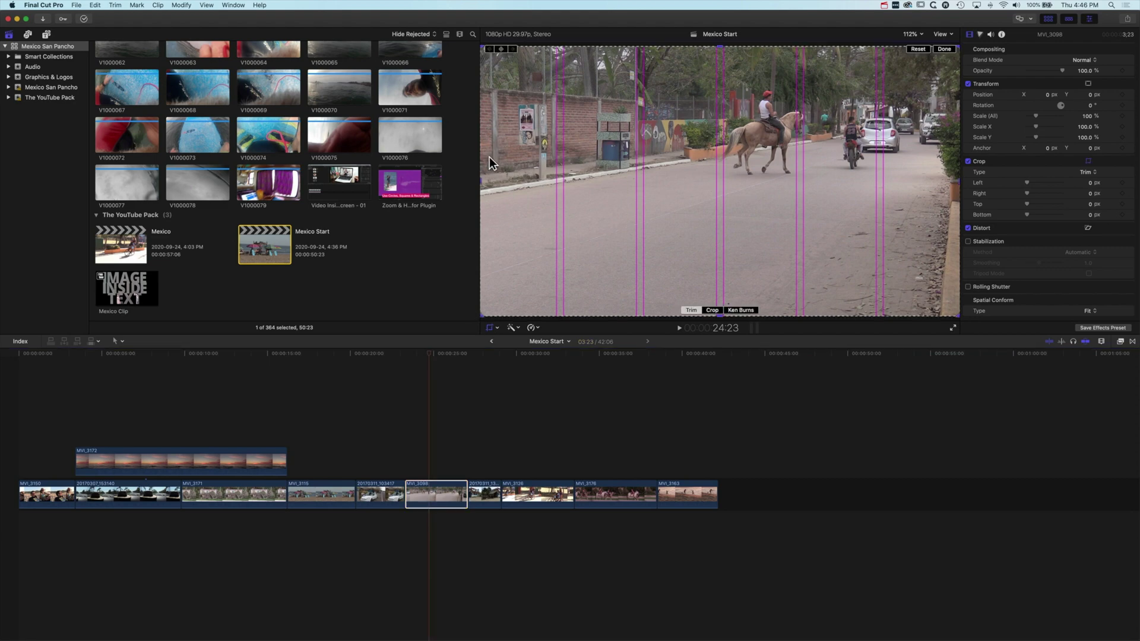
pyautogui.moveTo(480, 179)
pyautogui.mouseDown()
pyautogui.moveTo(649, 180)
pyautogui.moveTo(486, 187)
pyautogui.mouseUp()
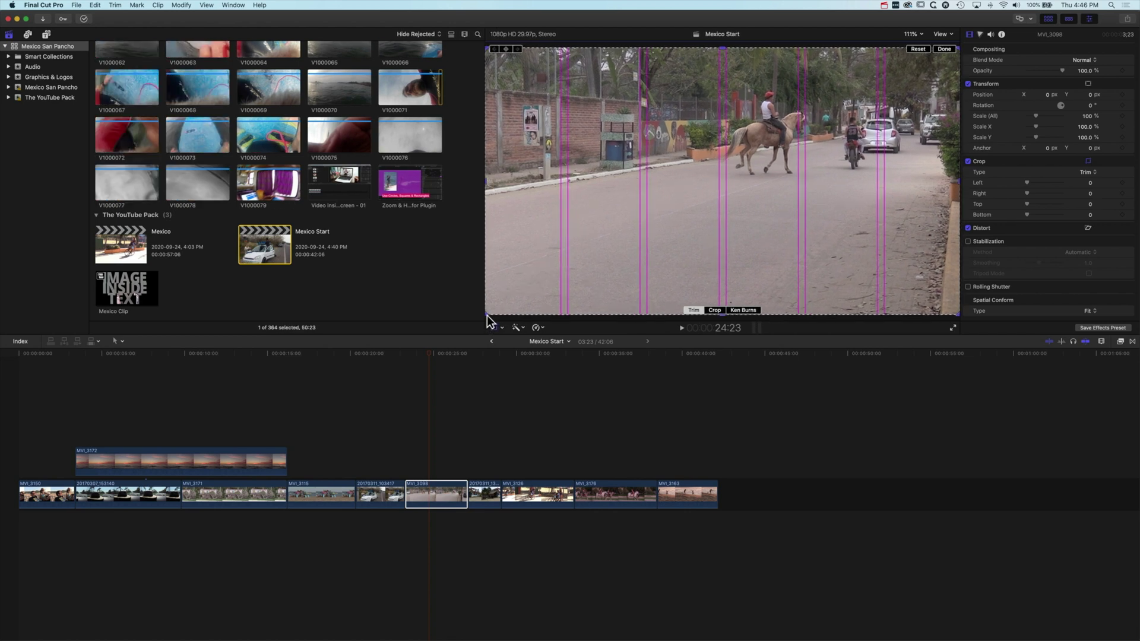
pyautogui.moveTo(491, 316); pyautogui.dragTo(500, 305)
pyautogui.moveTo(1027, 184)
pyautogui.mouseDown()
pyautogui.moveTo(1045, 183)
pyautogui.moveTo(1039, 194)
pyautogui.mouseUp()
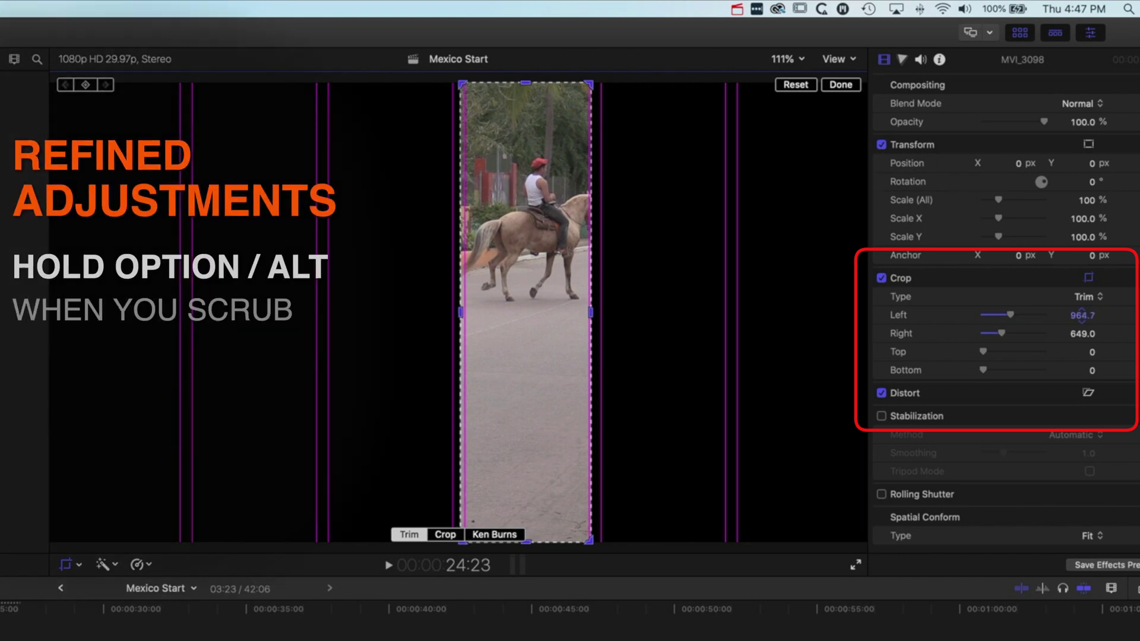
# Refine the clip's left trim to 974.7 at 400% viewer magnification, aligning its edge with the gutter line.
pyautogui.moveTo(1082, 315); pyautogui.dragTo(1131, 318)
pyautogui.click(787, 59)
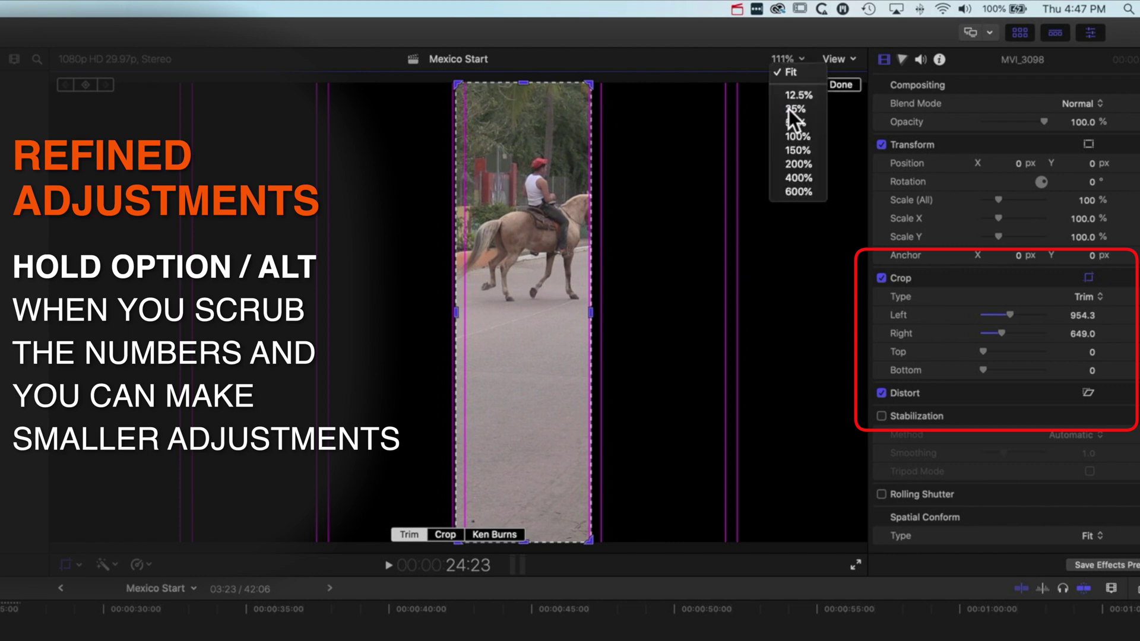
pyautogui.click(802, 177)
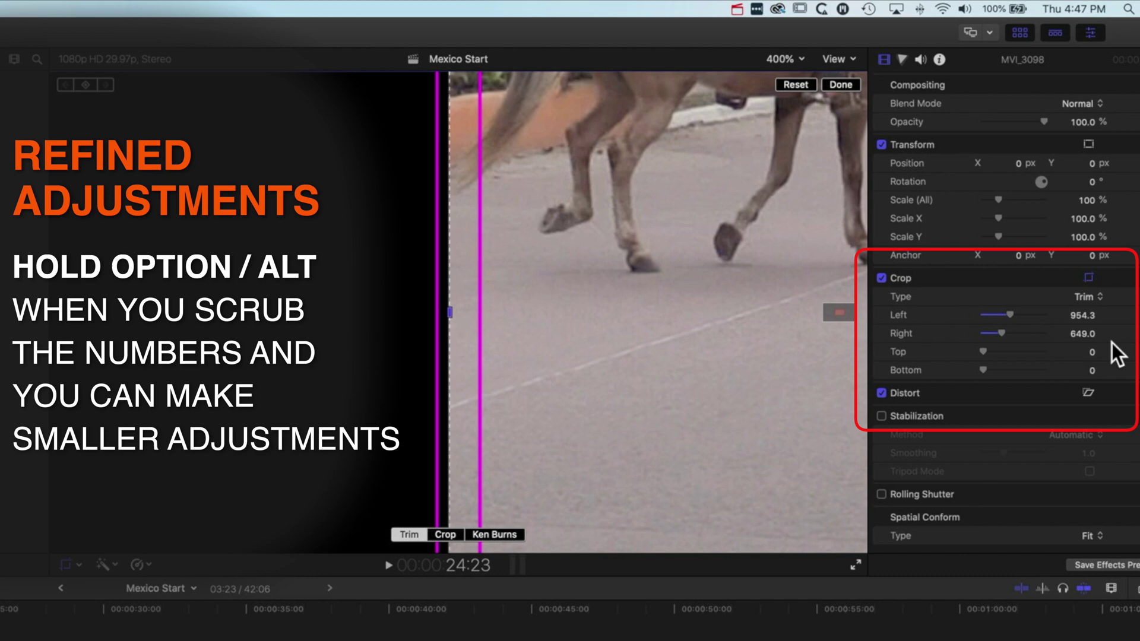
pyautogui.moveTo(1085, 319)
pyautogui.mouseDown()
pyautogui.moveTo(1072, 319)
pyautogui.moveTo(1095, 315)
pyautogui.moveTo(1076, 316)
pyautogui.mouseUp()
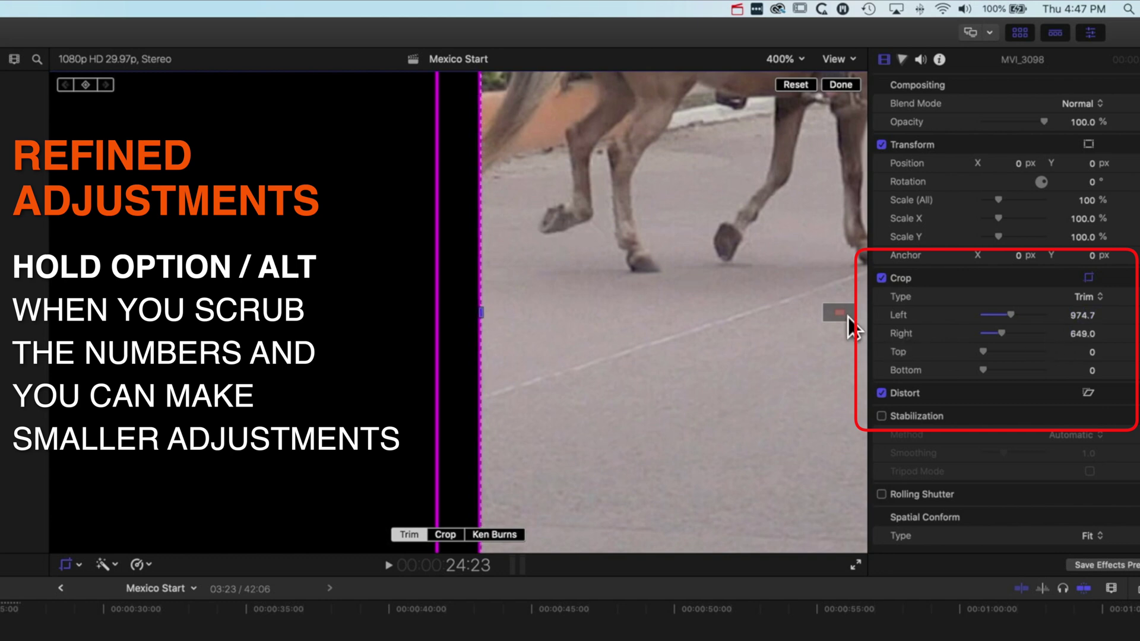
# Refine the clip's right trim to 654.1, aligning its edge with the gutter line of the grid's fourth column.
pyautogui.hscroll(15, 838, 314)
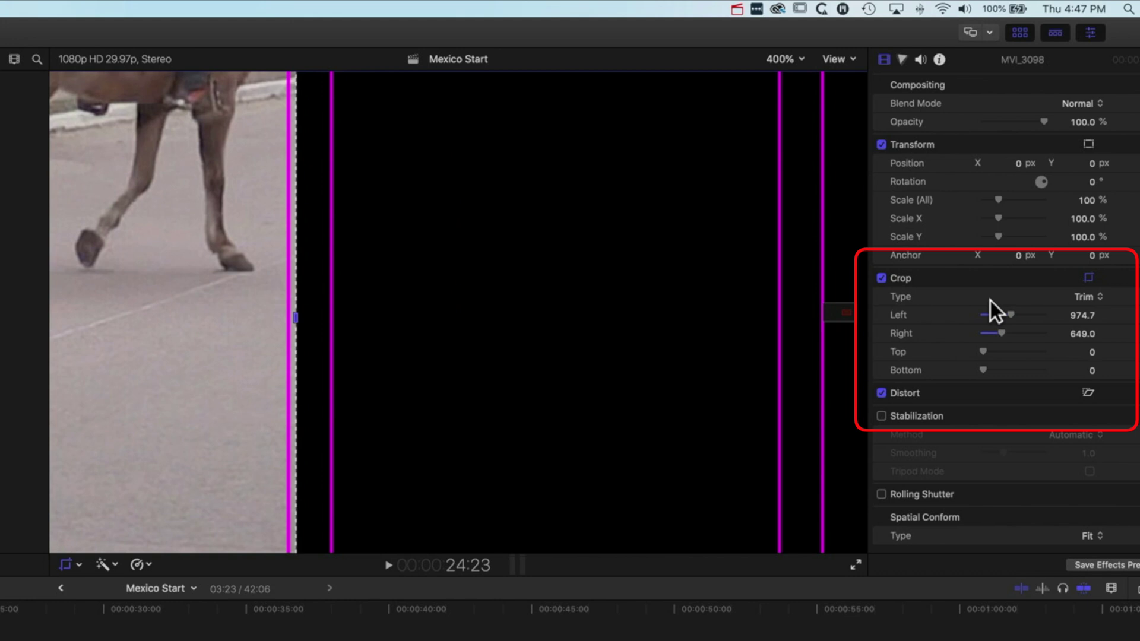
pyautogui.moveTo(1086, 334); pyautogui.dragTo(1079, 334)
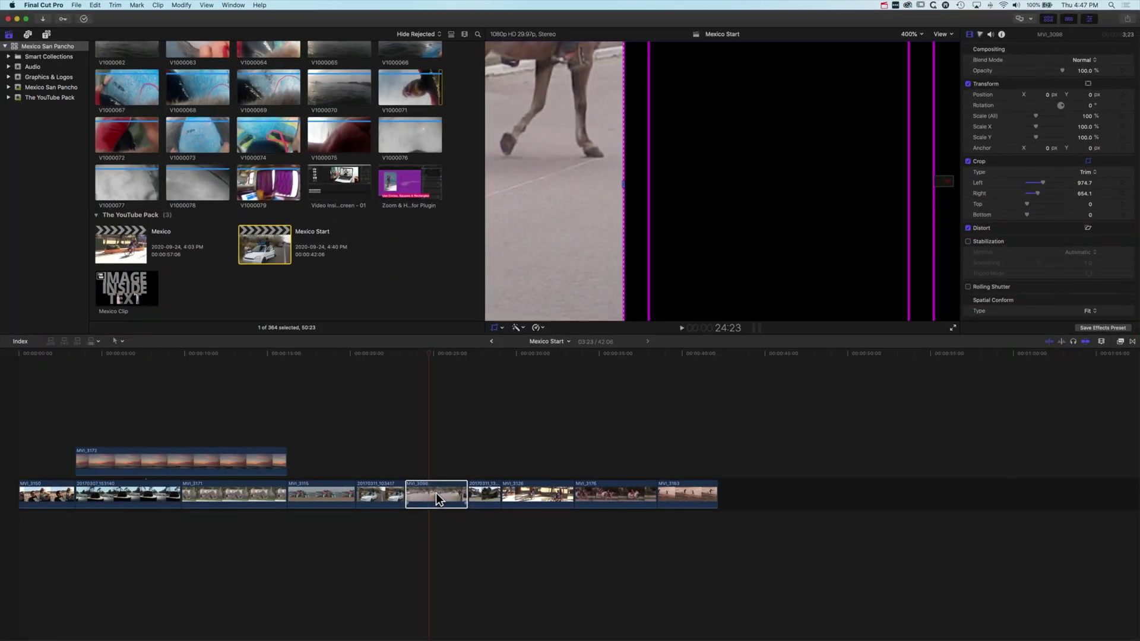
# Duplicate clip MVI_3098 directly above the original, fit the whole frame in the viewer, and select the copy.
pyautogui.moveTo(436, 493); pyautogui.dragTo(436, 459)
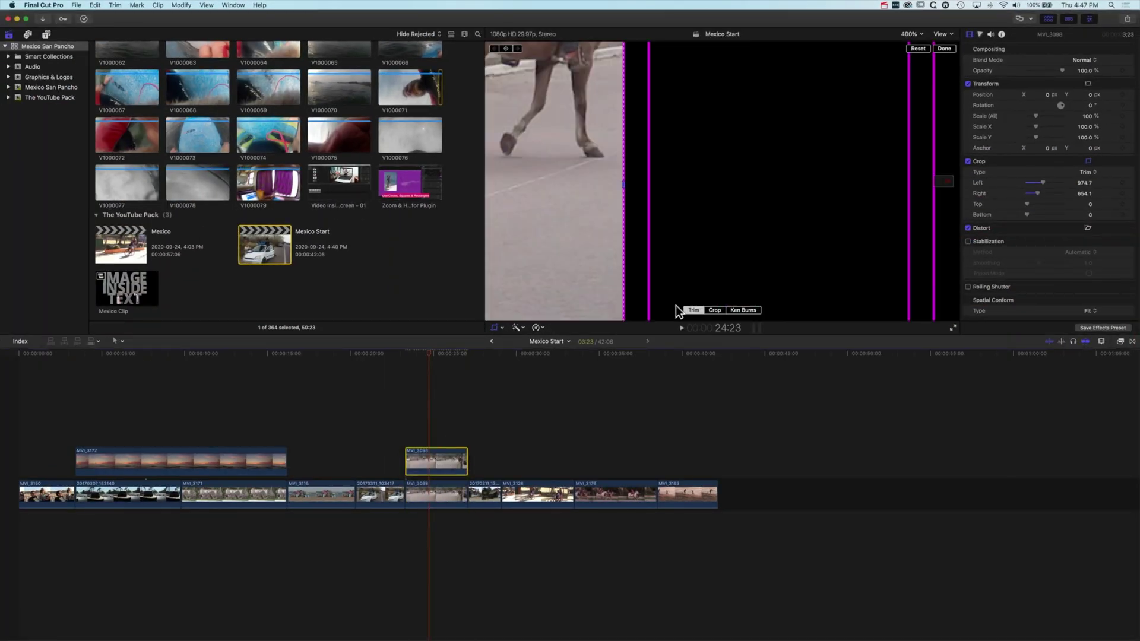
pyautogui.click(911, 34)
pyautogui.click(915, 42)
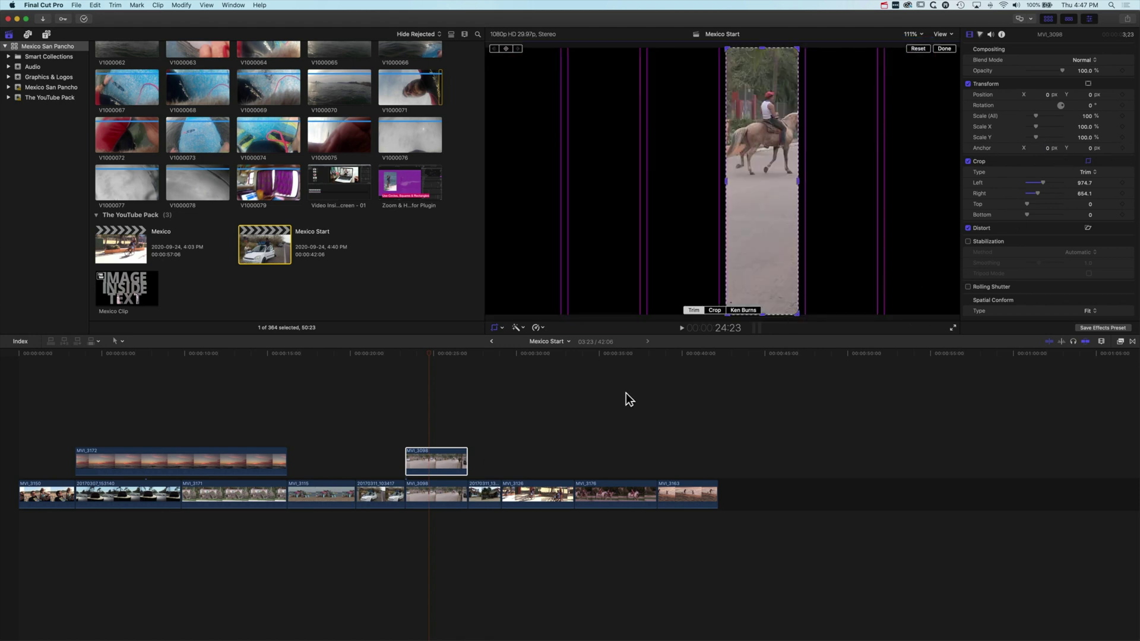
pyautogui.click(435, 459)
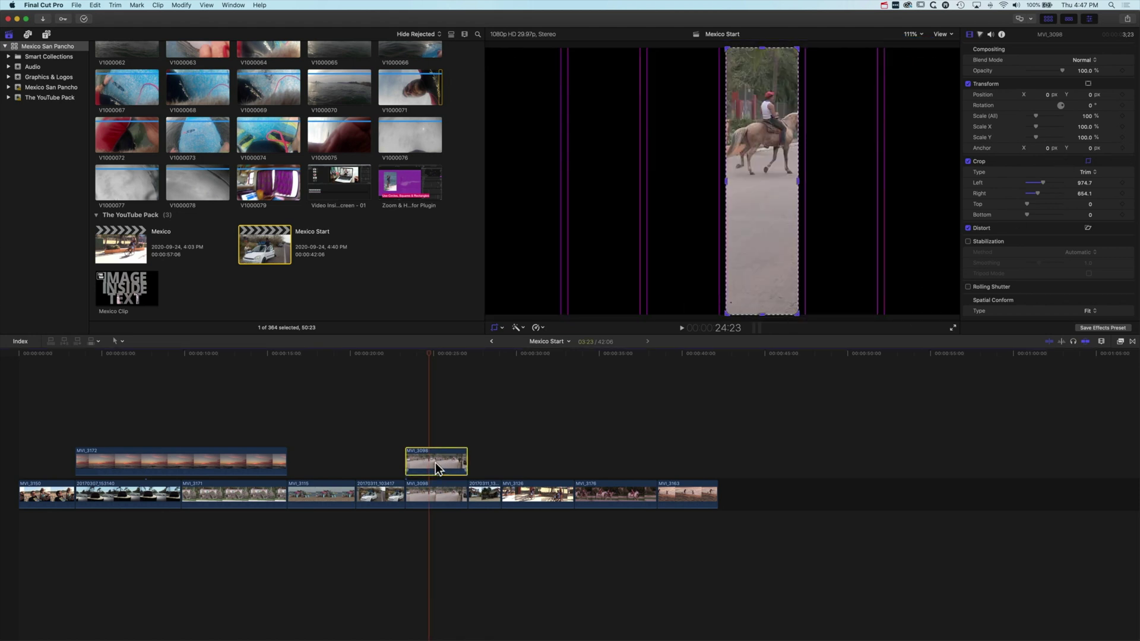
# Shift the copy's trim window onto the grid's third column, with about 654.5 off the left and 974.2 off the right.
pyautogui.click(1089, 161)
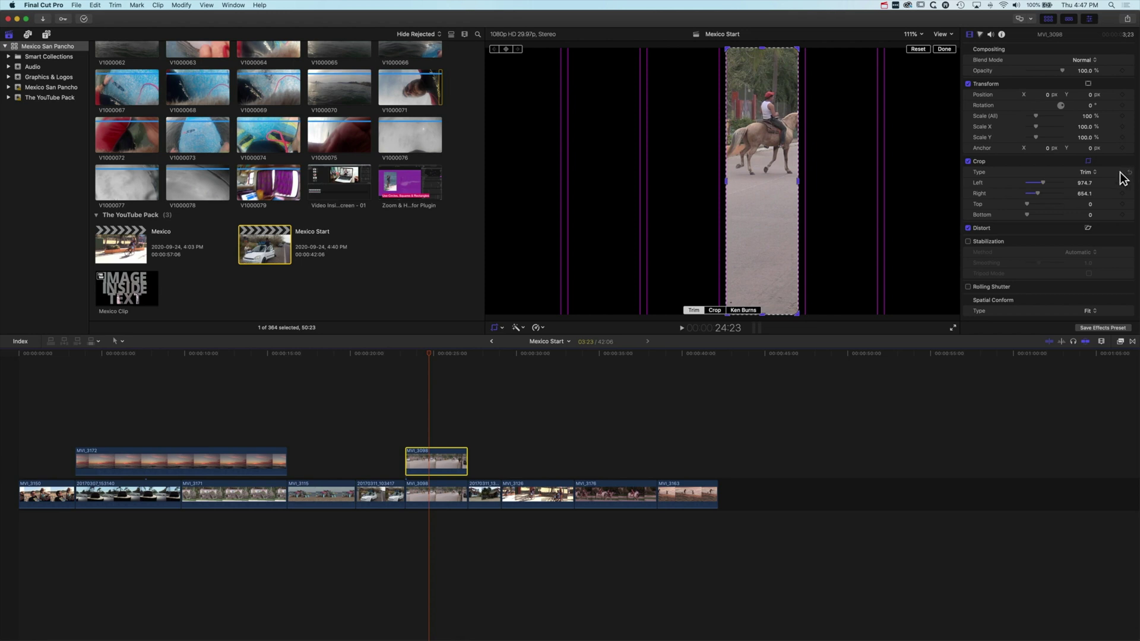
pyautogui.moveTo(772, 152); pyautogui.dragTo(693, 152)
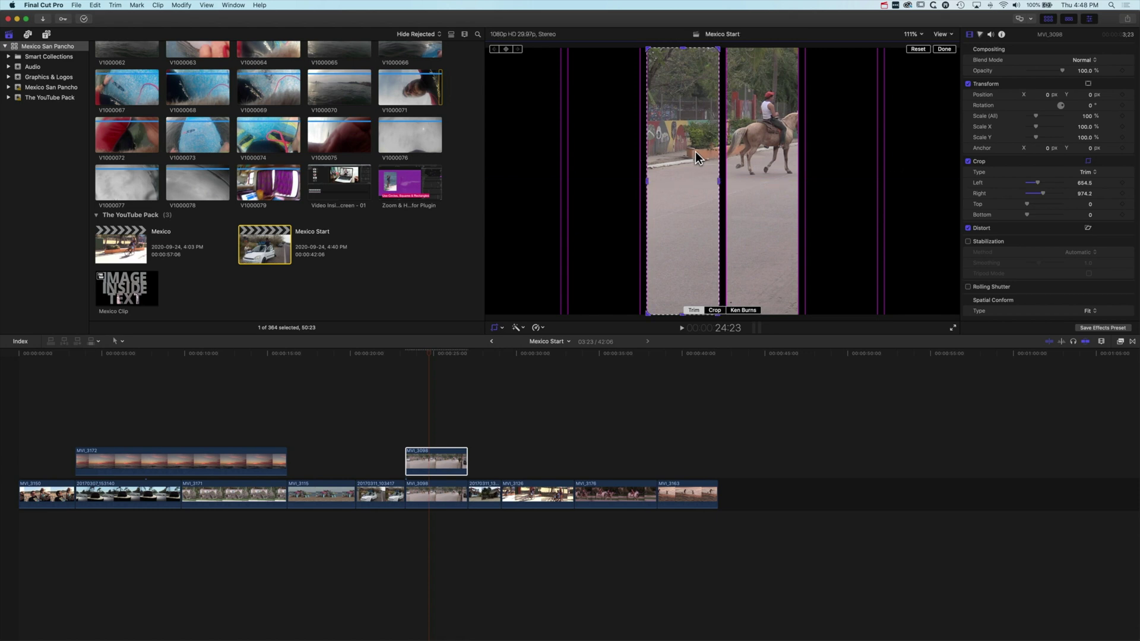
# Reset the copy's crop, scale it to 209%, and reposition it to about X -700.8, Y -305.3 so the rider fills columns two and three.
pyautogui.click(1129, 163)
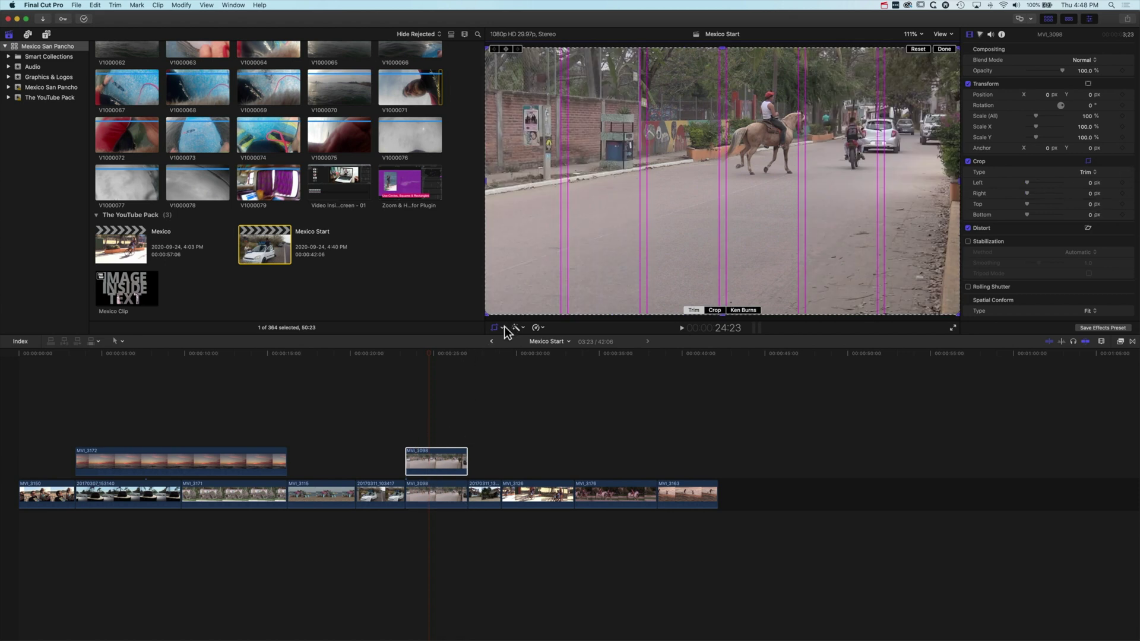
pyautogui.moveTo(1037, 116); pyautogui.dragTo(1046, 114)
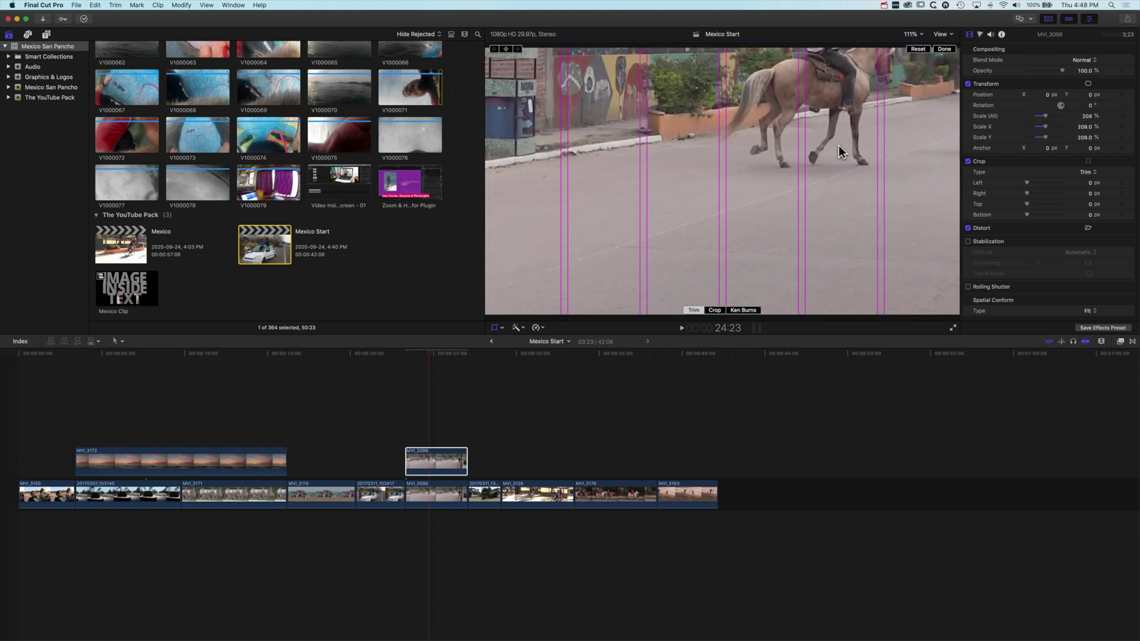
pyautogui.click(499, 327)
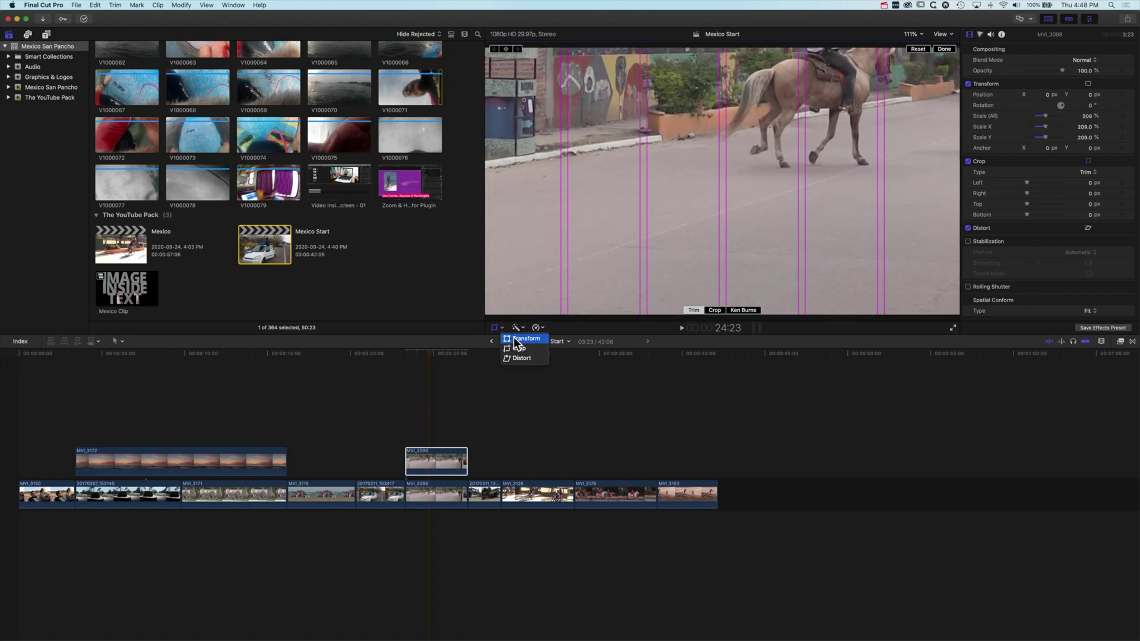
pyautogui.moveTo(692, 138); pyautogui.dragTo(571, 219)
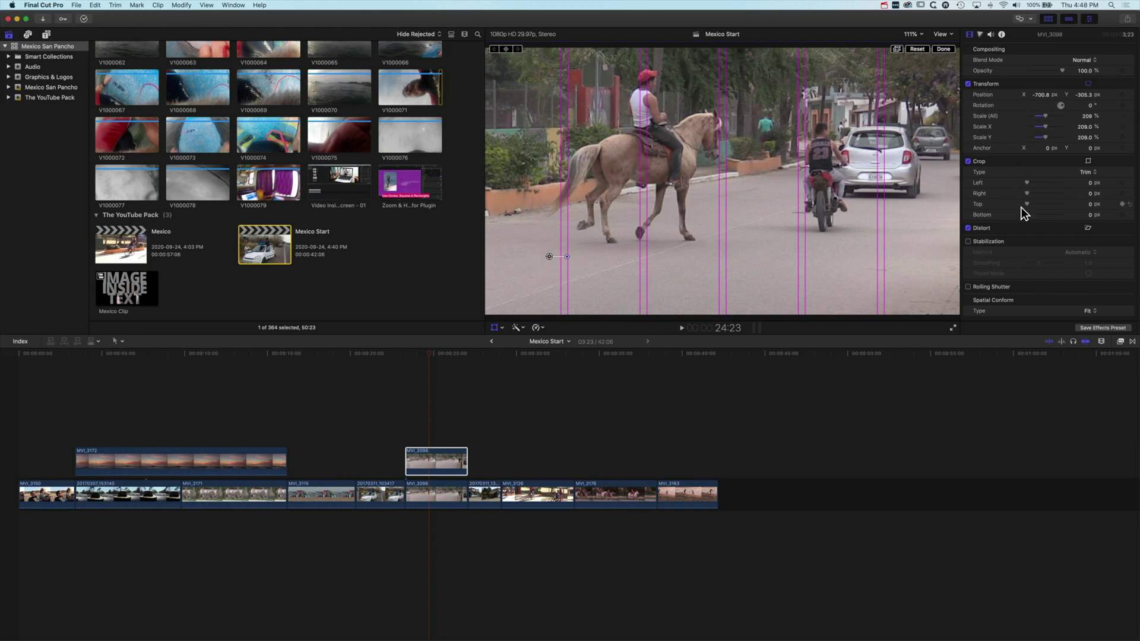
# Trim the copy to the grid's second and third columns, 996.5 off the left and 631.5 off the right, and play the split screen.
pyautogui.moveTo(1031, 186)
pyautogui.mouseDown()
pyautogui.moveTo(1063, 182)
pyautogui.moveTo(1048, 193)
pyautogui.mouseUp()
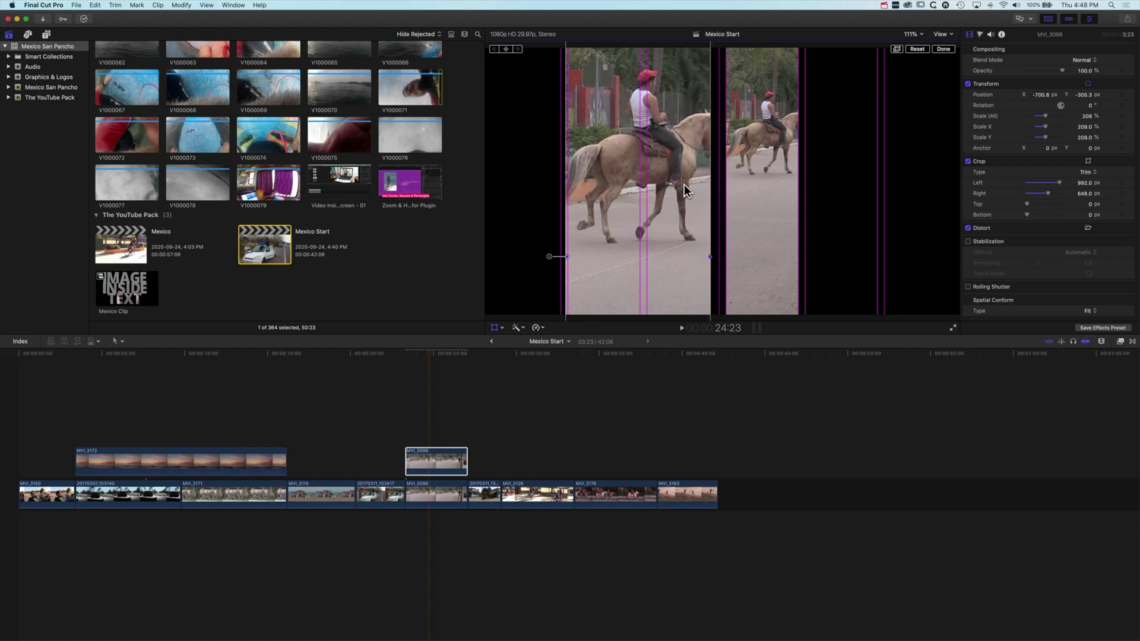
pyautogui.moveTo(1092, 193)
pyautogui.mouseDown()
pyautogui.moveTo(1091, 203)
pyautogui.moveTo(1090, 180)
pyautogui.moveTo(1087, 189)
pyautogui.mouseUp()
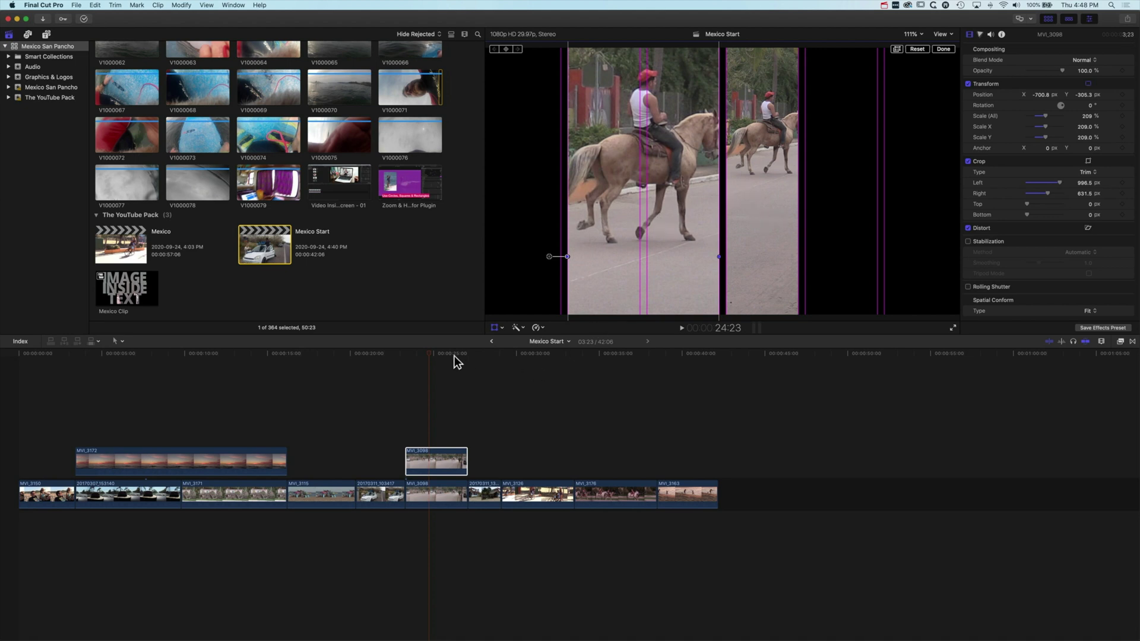
pyautogui.click(416, 353)
pyautogui.press('space')
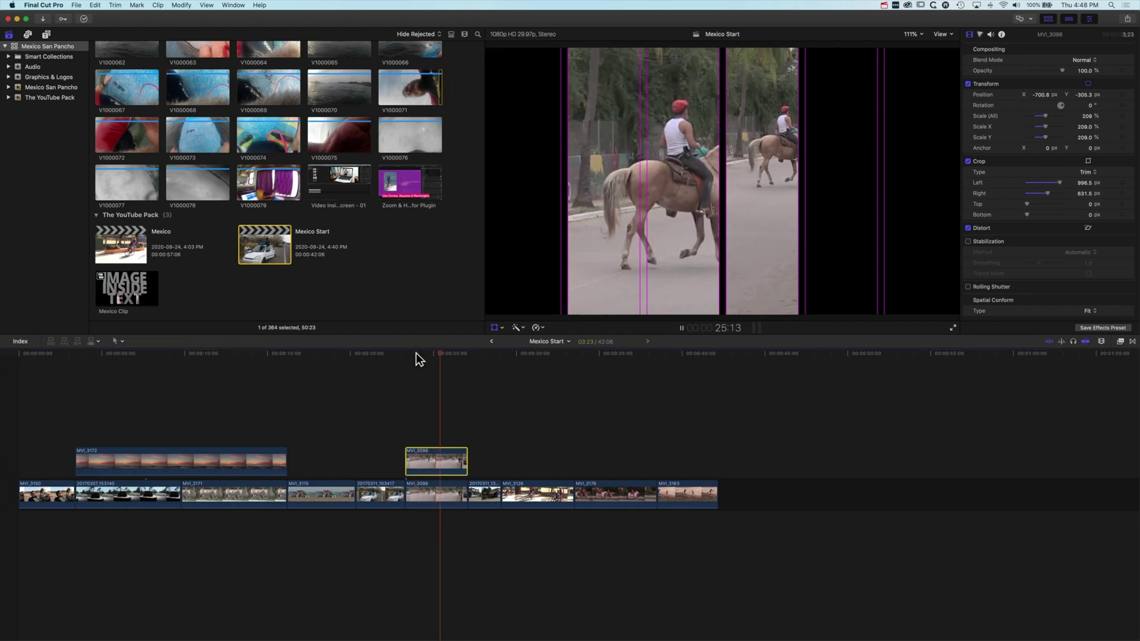